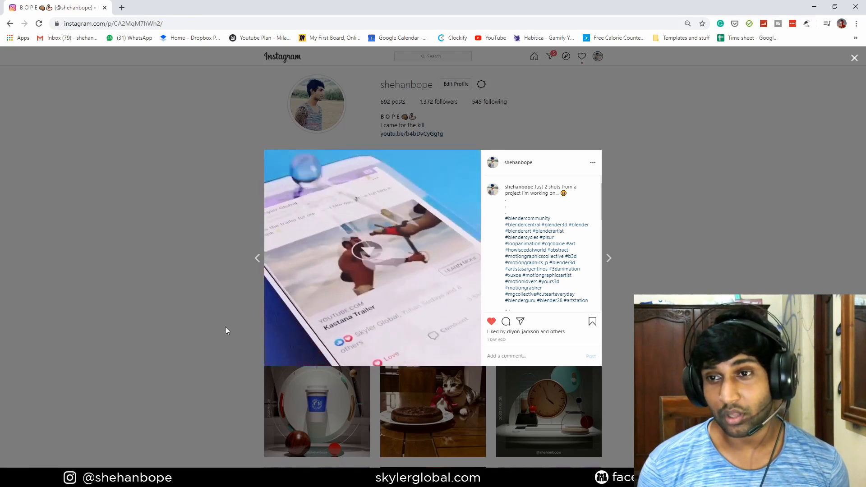
left_click(226, 327)
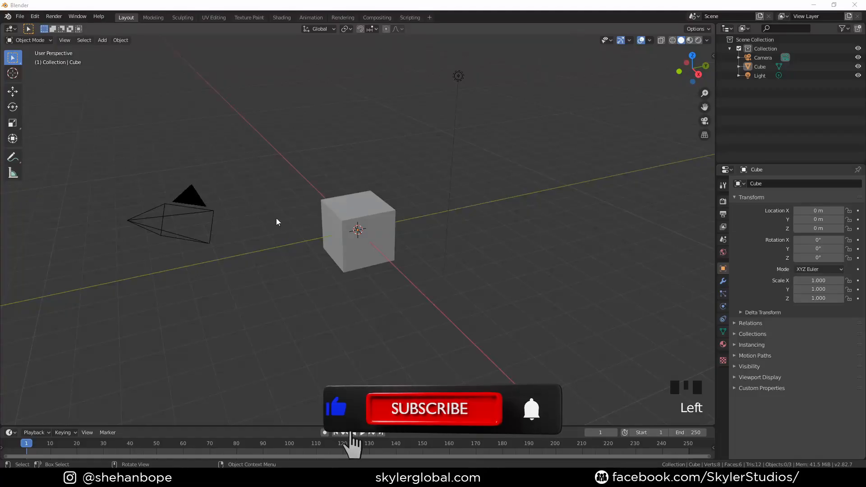
Delete the default camera, cube and light from the scene
scroll(276, 221, "down", 3)
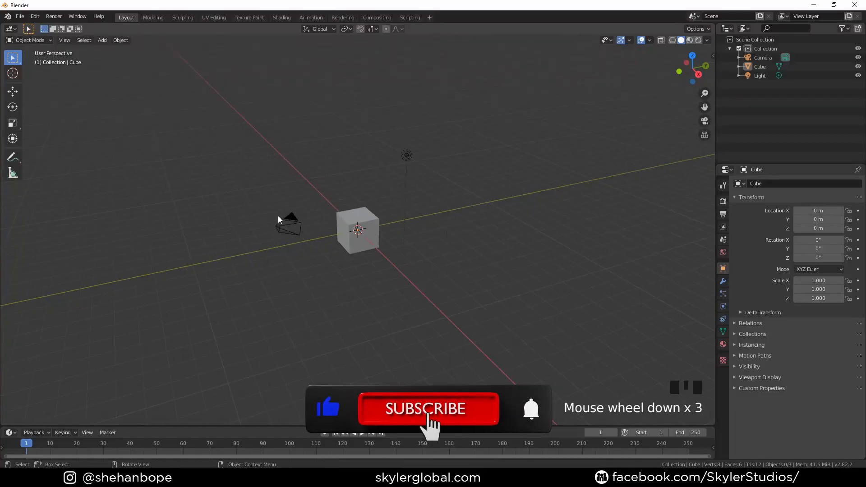
left_click_drag(210, 124, 411, 259)
key("x")
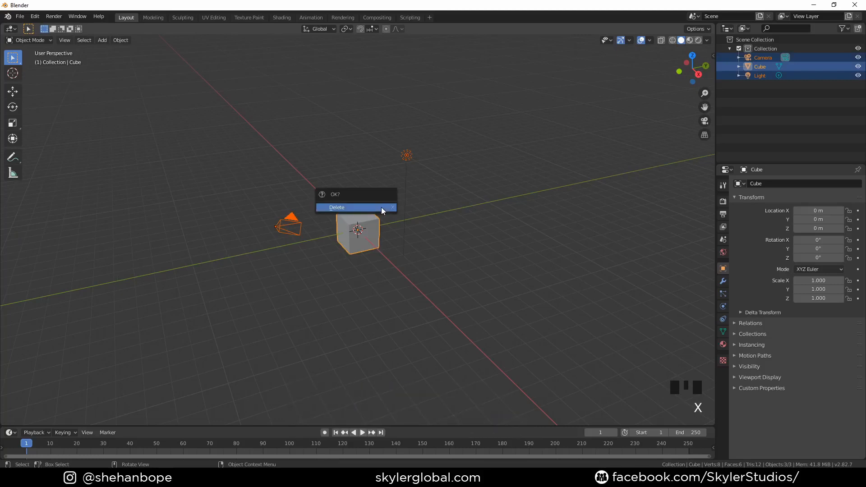
left_click(381, 207)
In top view, add the clear-iwalk phone JPG from the Desktop folder as a reference image
key("KP_7")
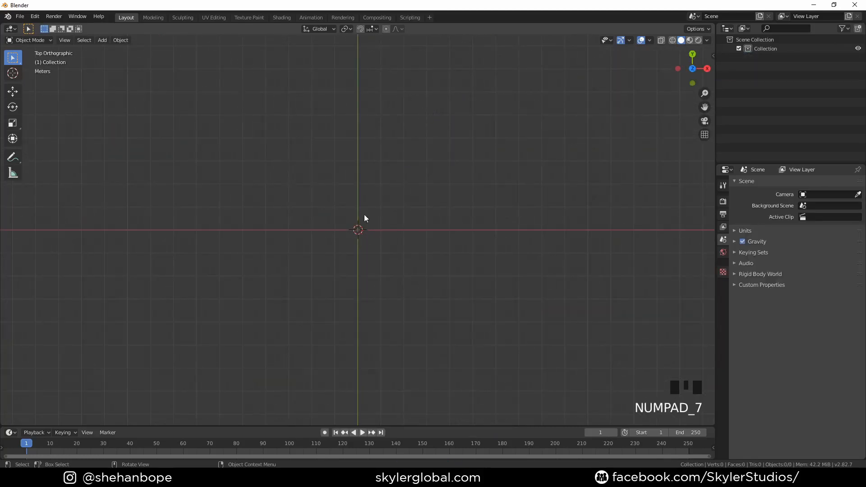
key("shift+a")
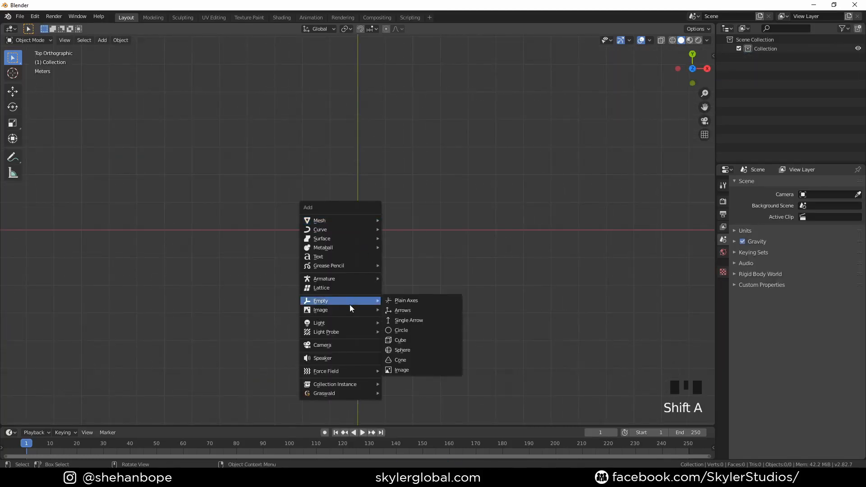
mouse_move(349, 311)
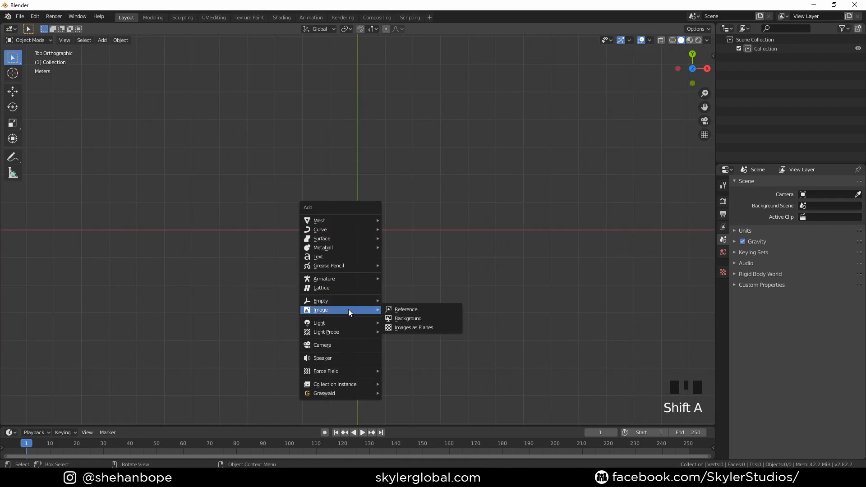
left_click(413, 308)
left_click(37, 256)
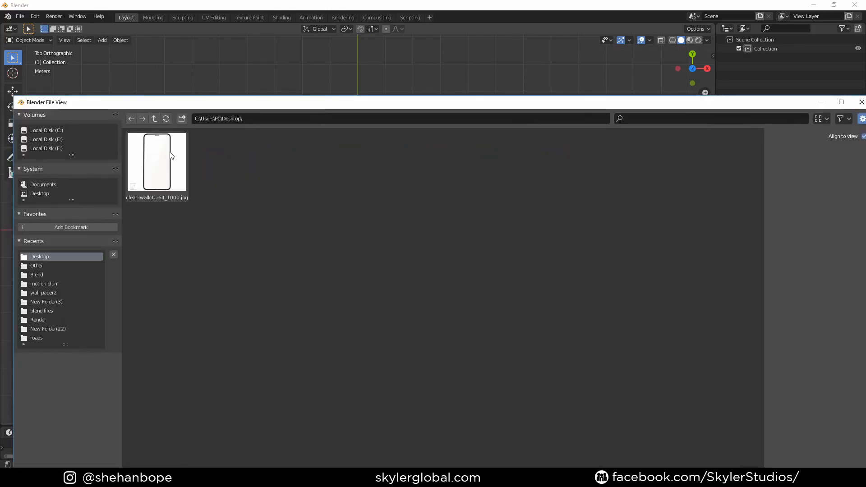
double_click(155, 167)
Scale the phone reference image up uniformly to about 1.68
scroll(424, 275, "up", 1)
key("s")
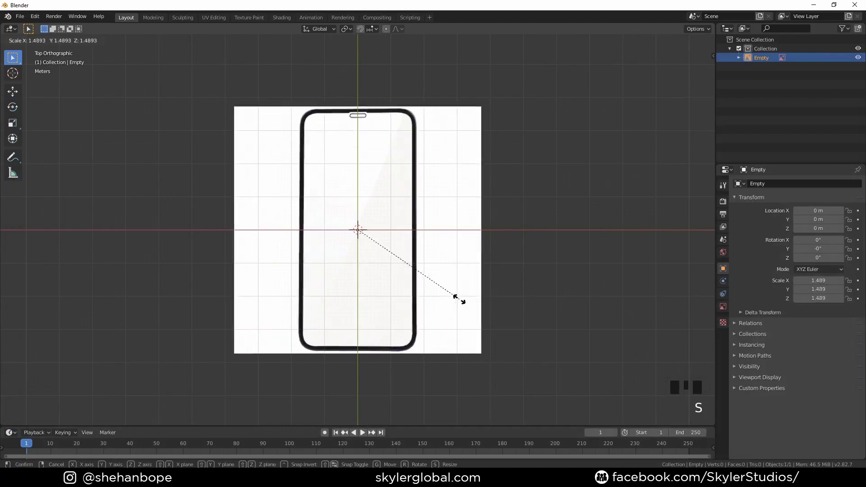
left_click(469, 313)
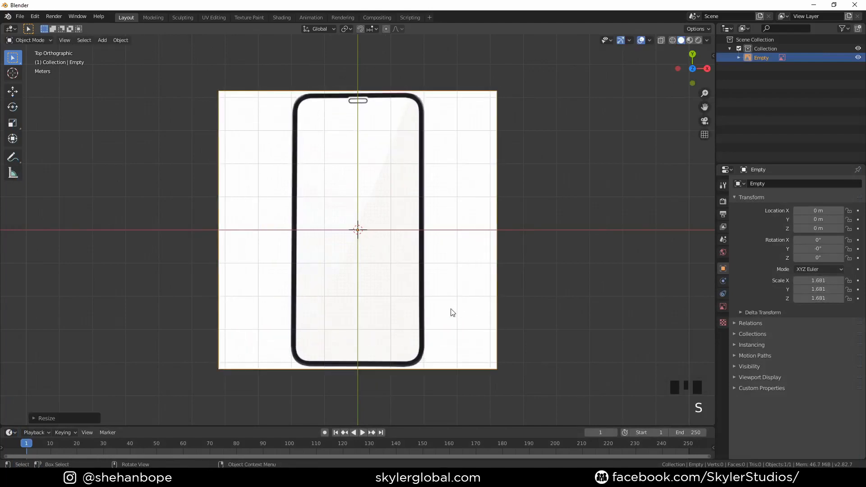
scroll(367, 290, "down", 1)
left_click(191, 272)
key("shift+a")
mouse_move(192, 269)
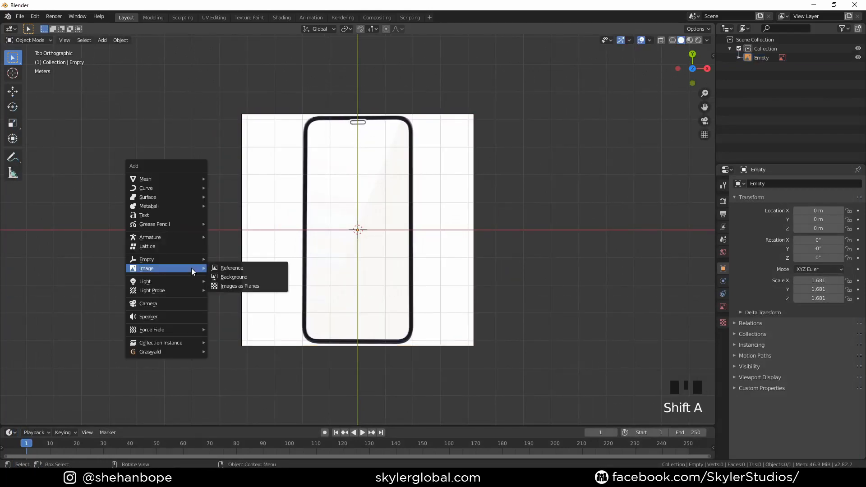
left_click(243, 286)
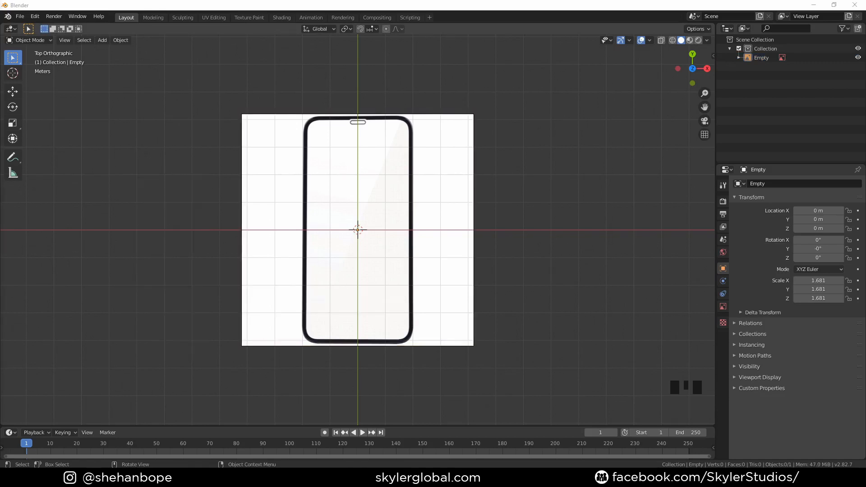
Search the add-on preferences for "ima" and check whether Import Images as Planes is enabled
left_click(34, 16)
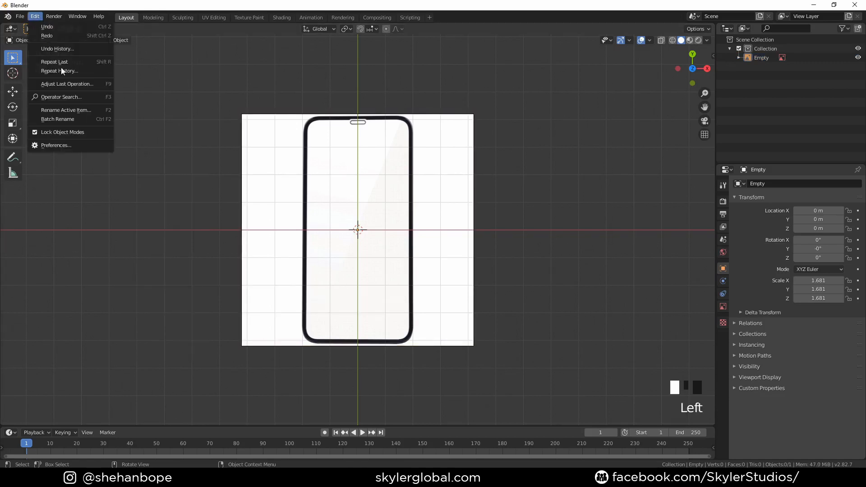
left_click(74, 146)
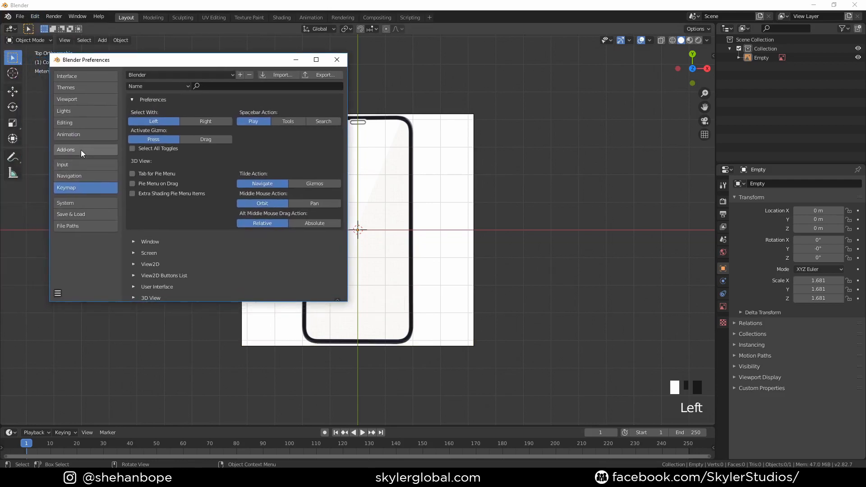
left_click(80, 150)
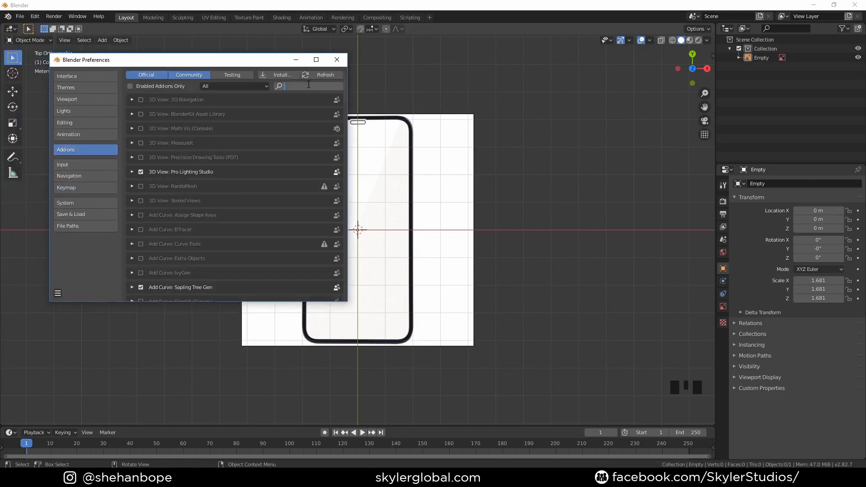
type("ima")
key("Return")
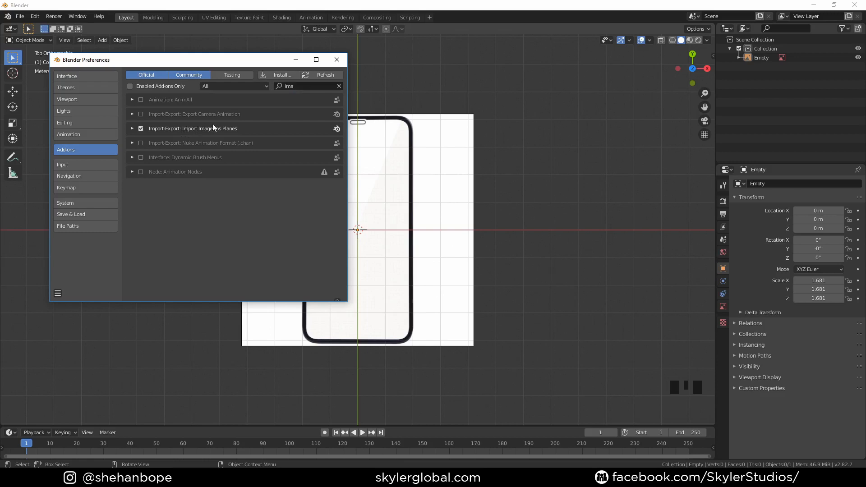
left_click(131, 128)
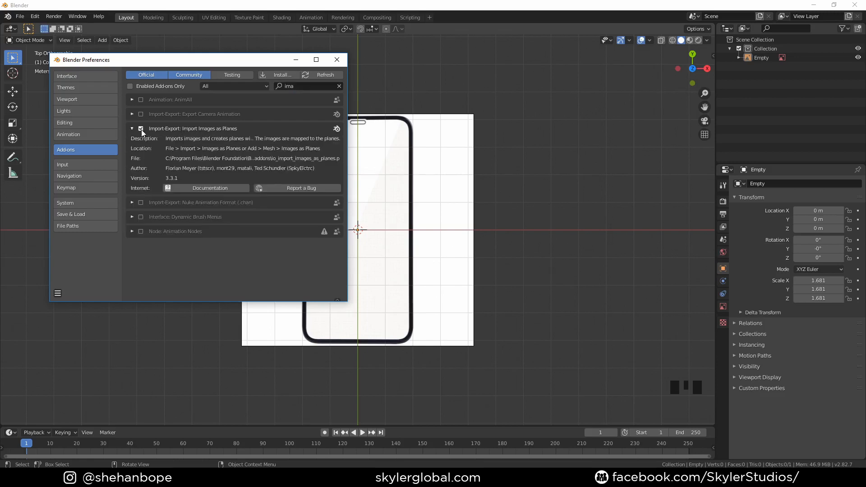
left_click(132, 129)
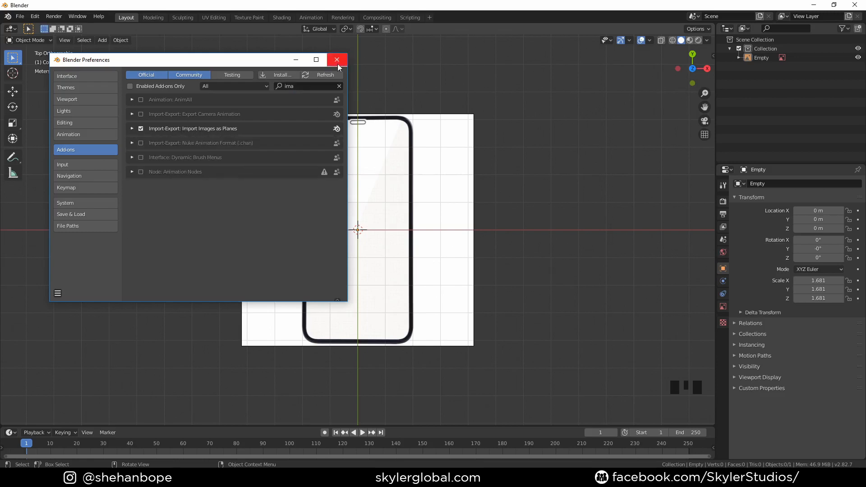
left_click(338, 64)
Import the 002 image from the Desktop folder as an image plane
key("shift+a")
mouse_move(384, 223)
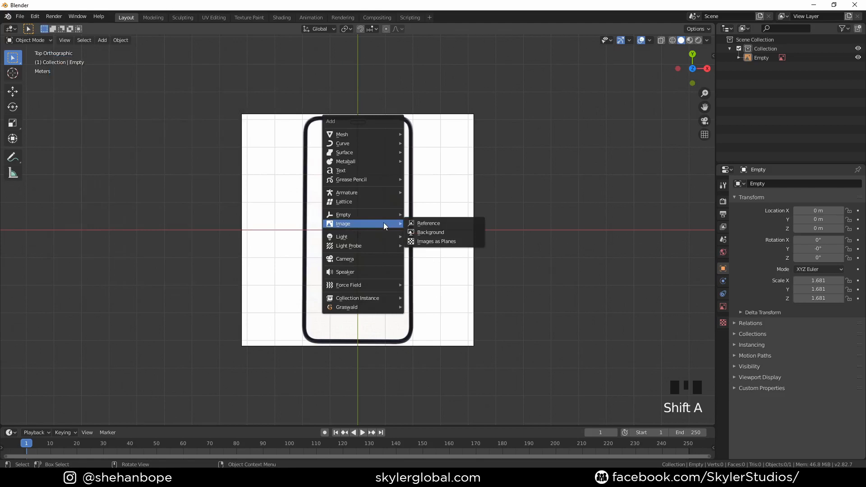
left_click(436, 241)
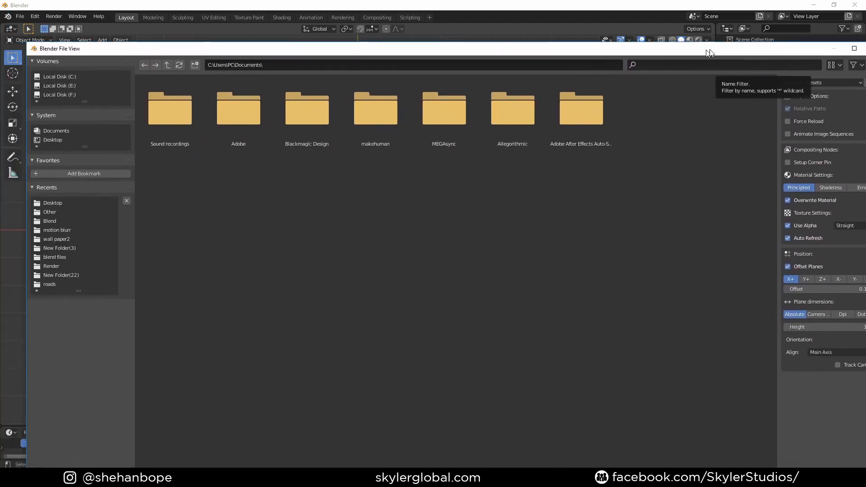
left_click(70, 202)
double_click(245, 107)
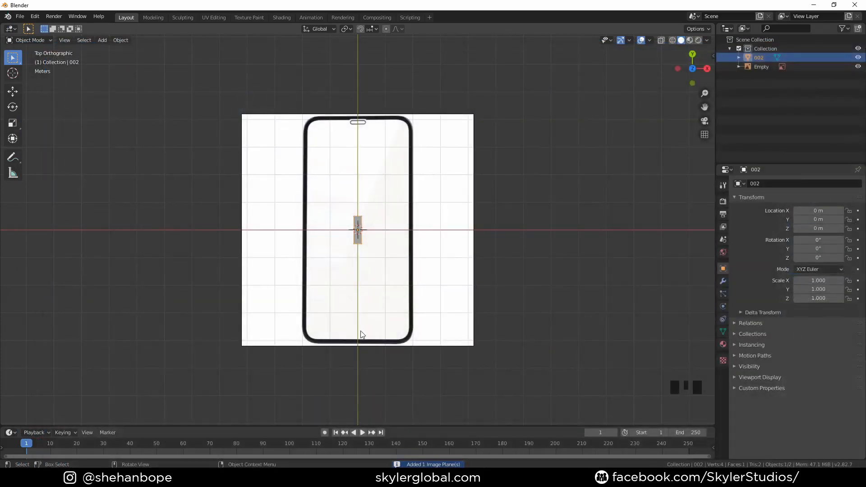
Switch the viewport to Material Preview shading to display the texture on the imported image plane
middle_click_drag(361, 335, 382, 288)
scroll(383, 287, "up", 12)
scroll(383, 288, "down", 1)
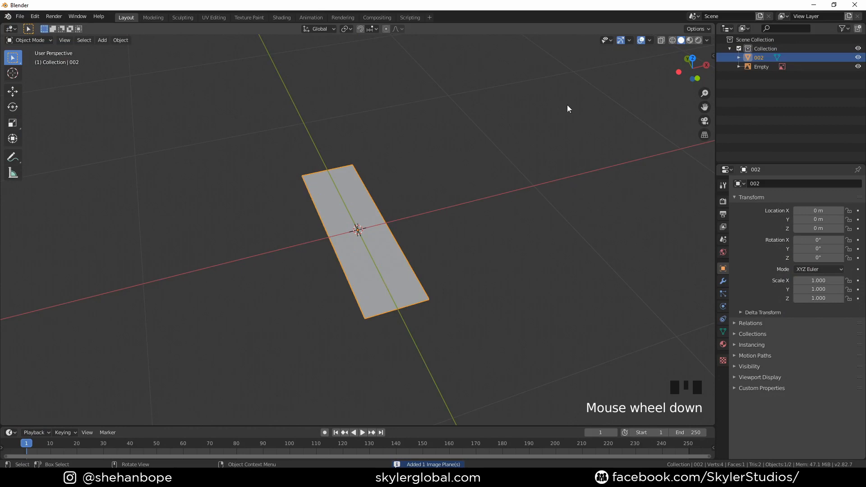
left_click(689, 40)
middle_click_drag(460, 238, 390, 237)
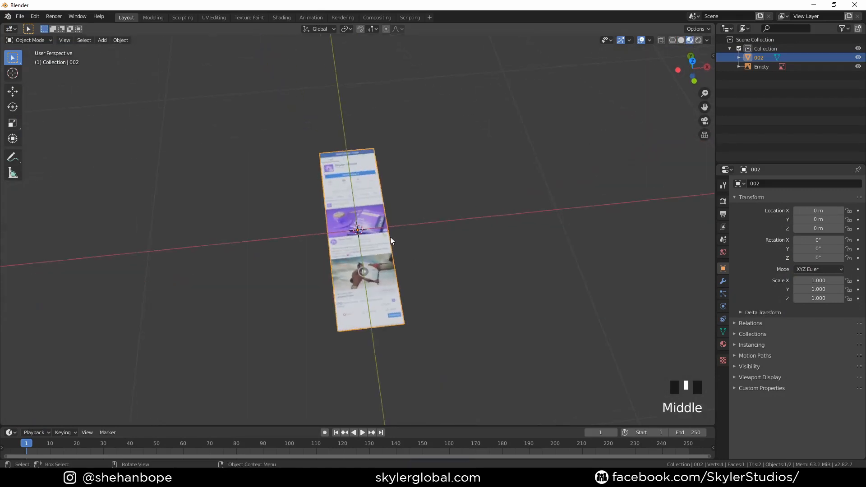
Scale the image plane uniformly to about 12.6 to fit the phone screen's width and raise it to about 0.78 m
key("KP_7")
scroll(391, 237, "down", 8)
key("s")
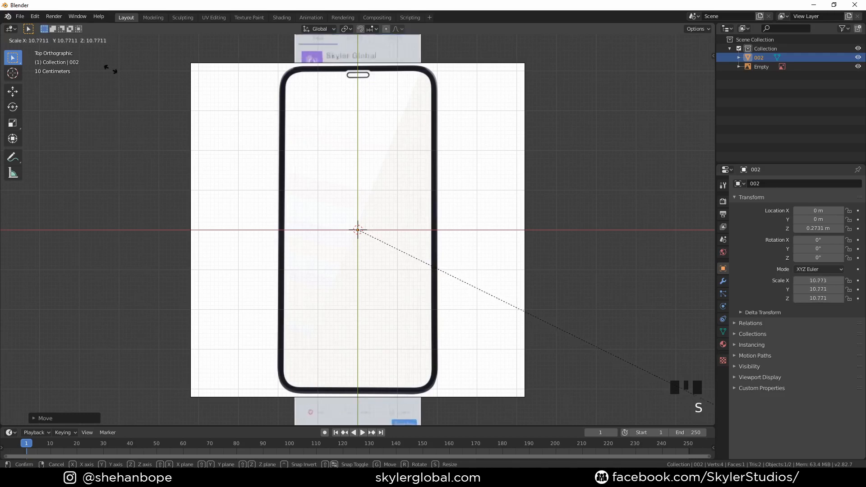
Add a mesh plane and raise it along Z to about 0.96 m, above the image plane
key("shift+a")
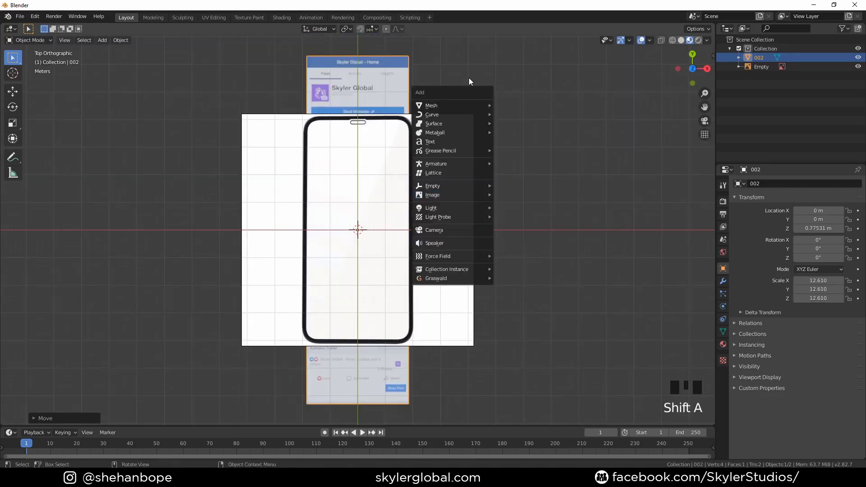
mouse_move(468, 106)
left_click(510, 107)
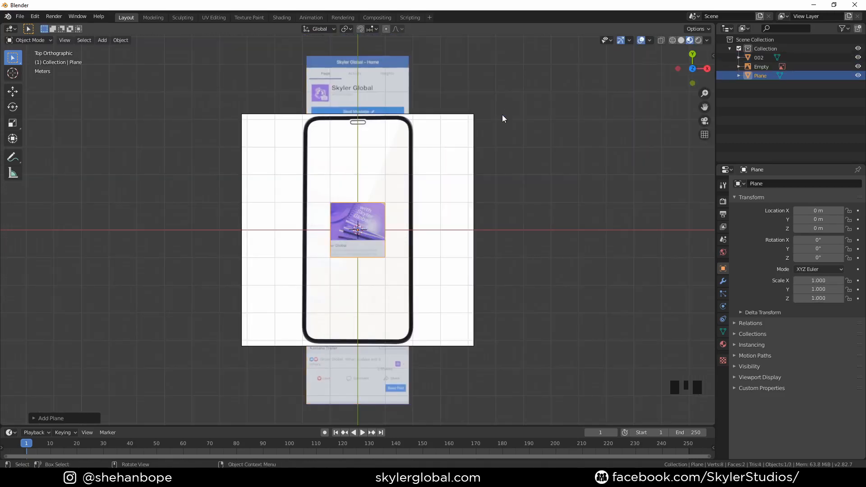
middle_click_drag(457, 243, 522, 163)
key("g")
key("z")
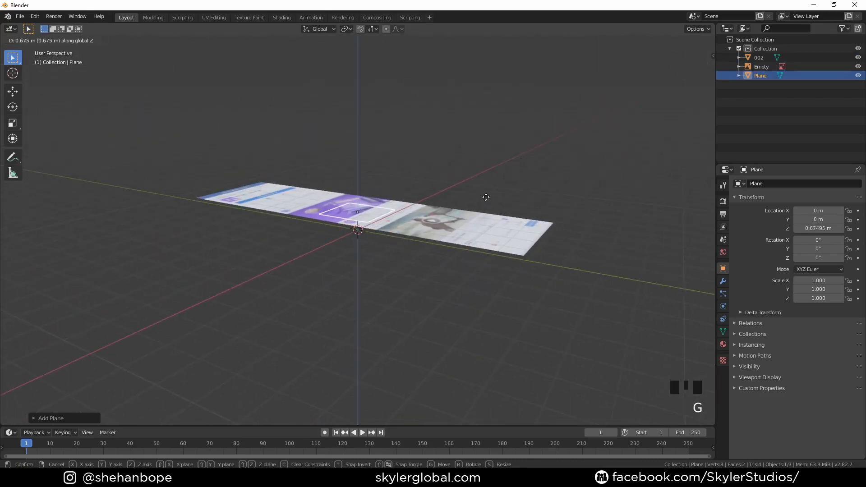
left_click(486, 194)
Scale the new plane to cover the phone outline, about 2.02 uniformly and about 4.24 along Y
key("s")
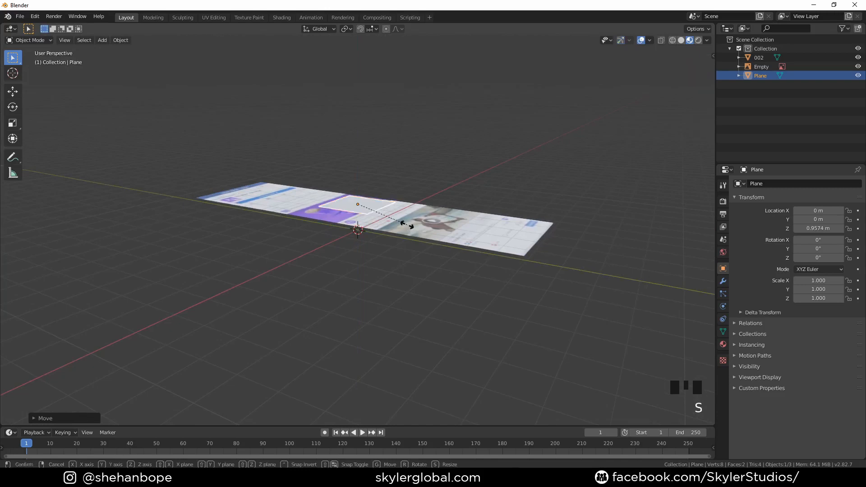
left_click(439, 250)
key("KP_7")
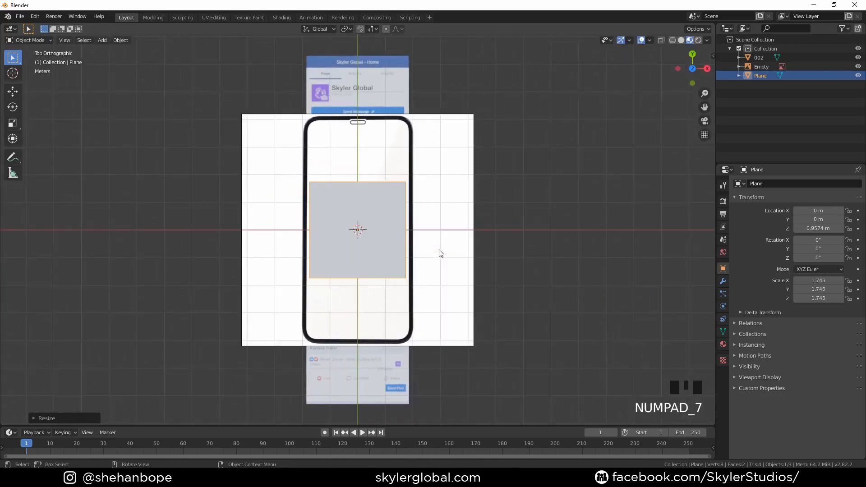
key("s")
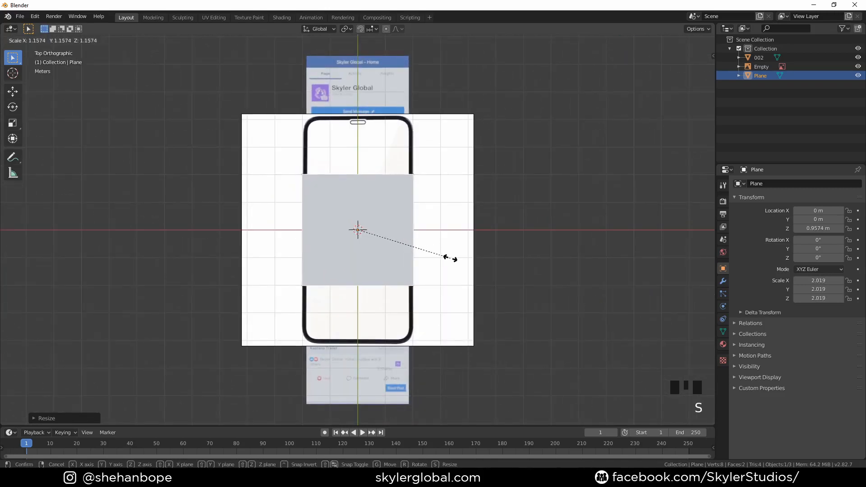
left_click(452, 260)
key("s")
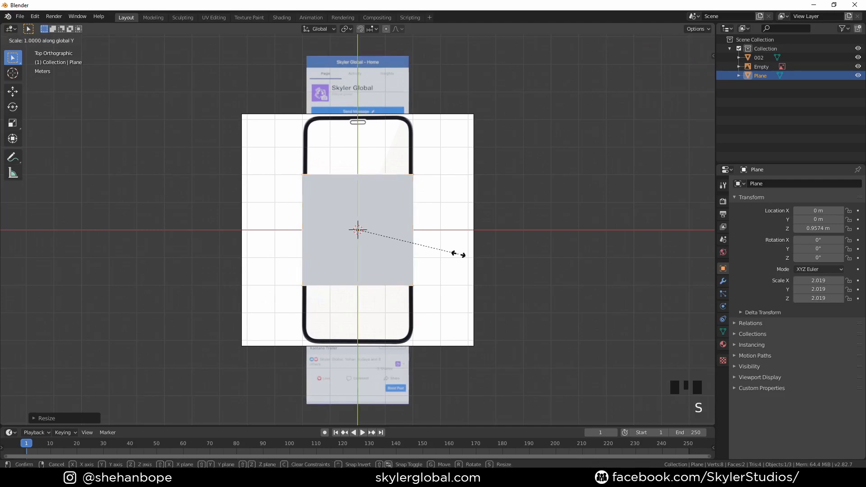
key("y")
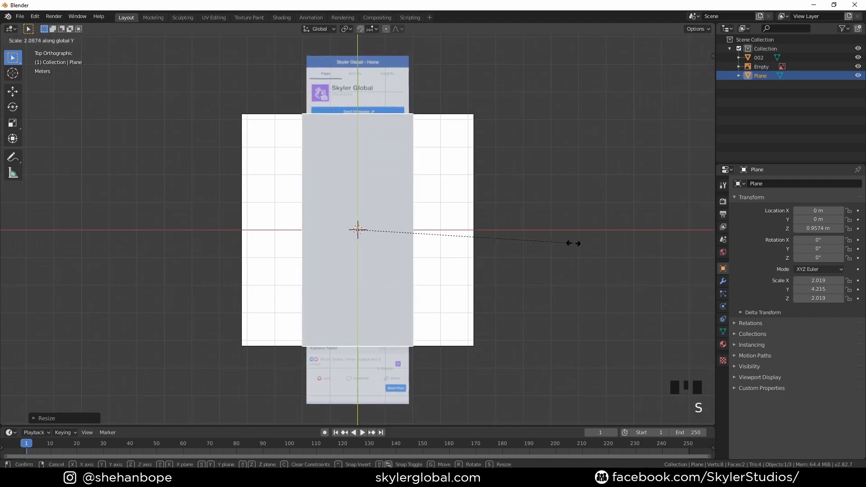
left_click(574, 243)
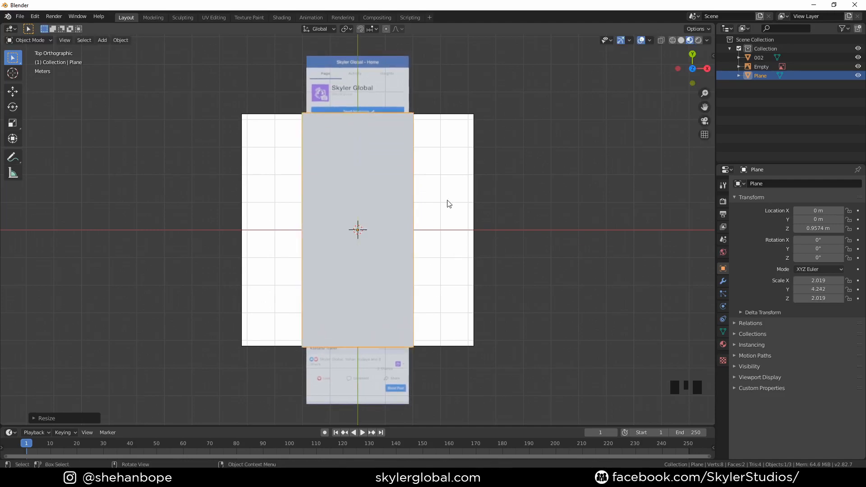
Switch the viewport to wireframe shading to see the phone reference through the planes, and deselect everything
left_click(661, 41)
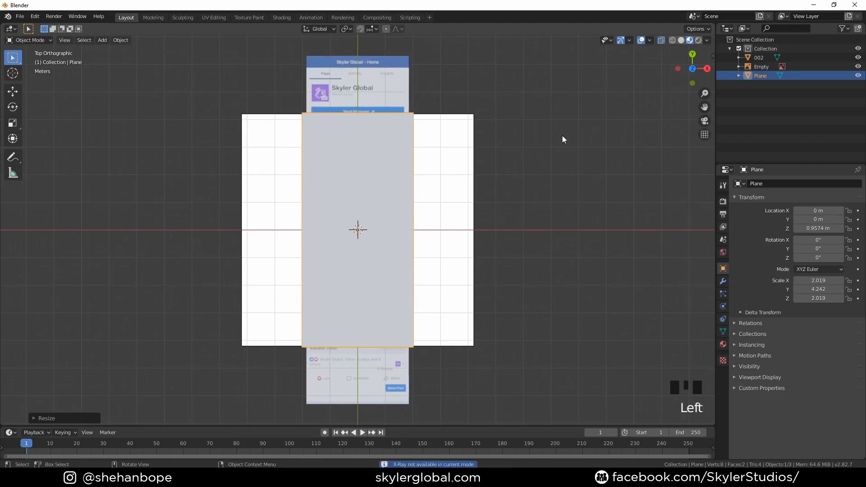
left_click(672, 40)
left_click(459, 175)
left_click(534, 180)
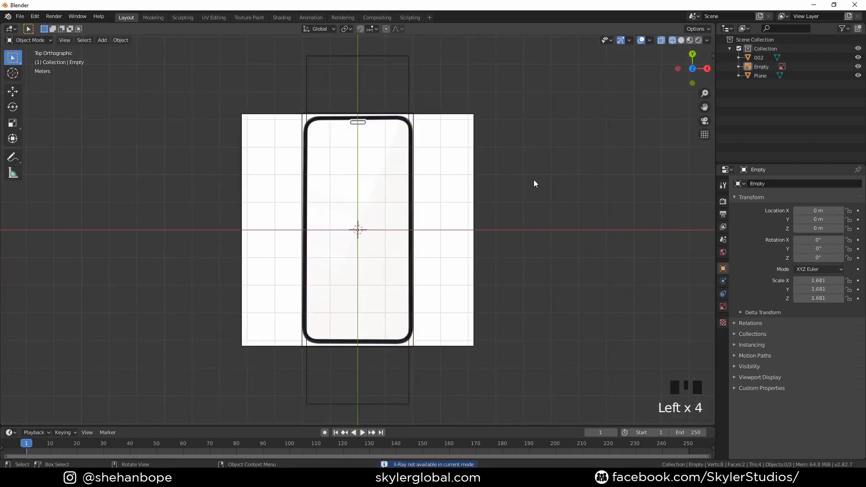
Add a mesh cube and scale it uniformly to about 1.82 to match the phone screen's width
key("shift+a")
mouse_move(534, 180)
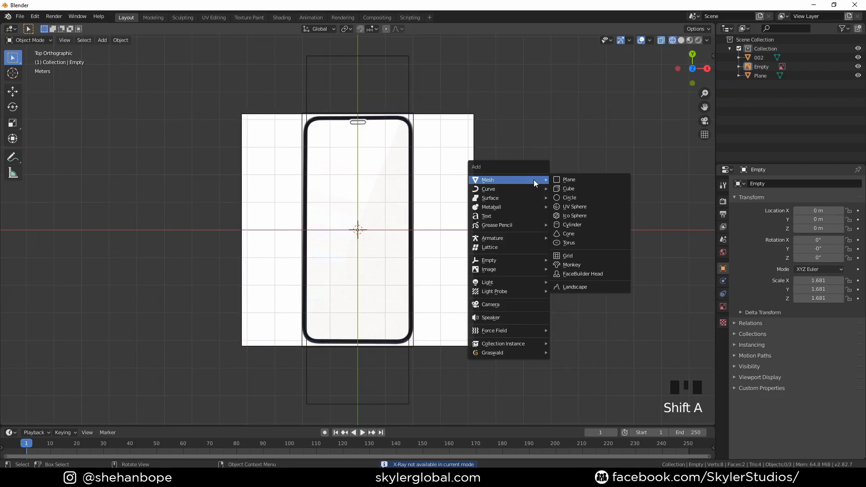
left_click(568, 186)
key("s")
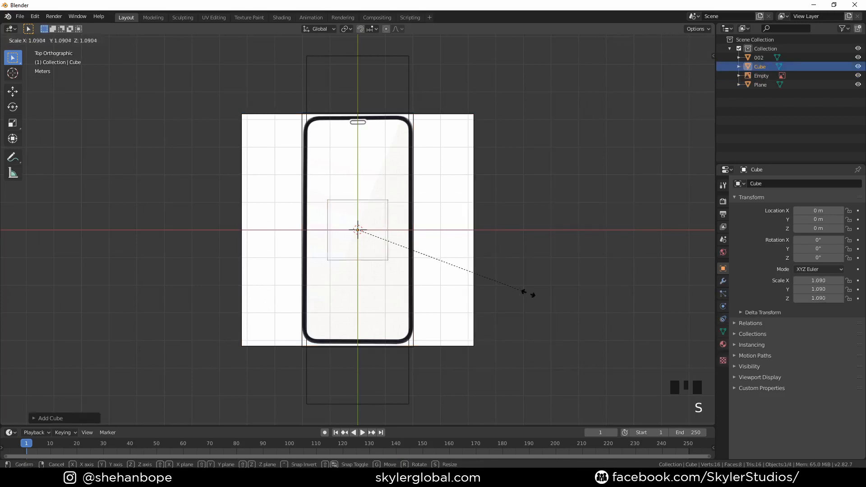
left_click(634, 350)
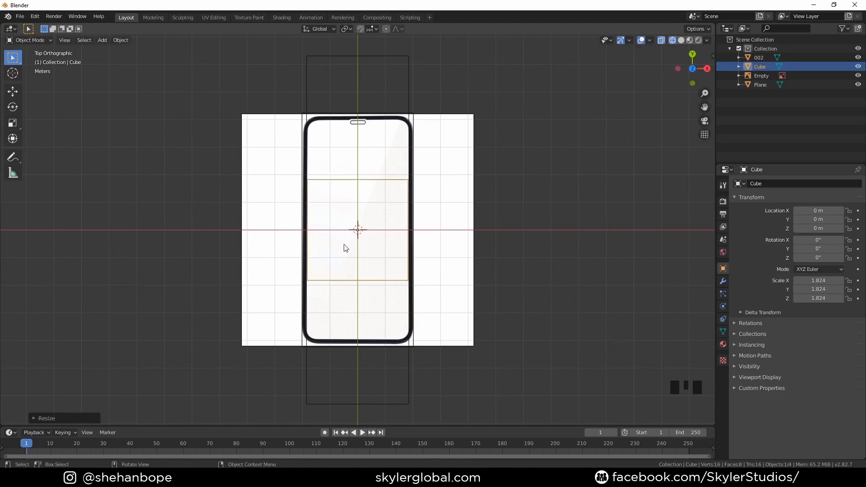
Scale the cube along Y to about 3.99 so it spans the length of the phone screen
scroll(310, 182, "up", 2)
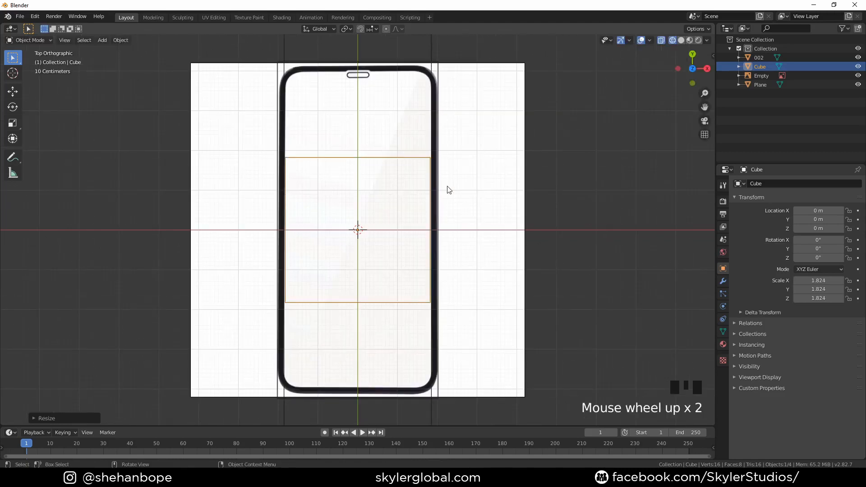
key("s")
key("s")
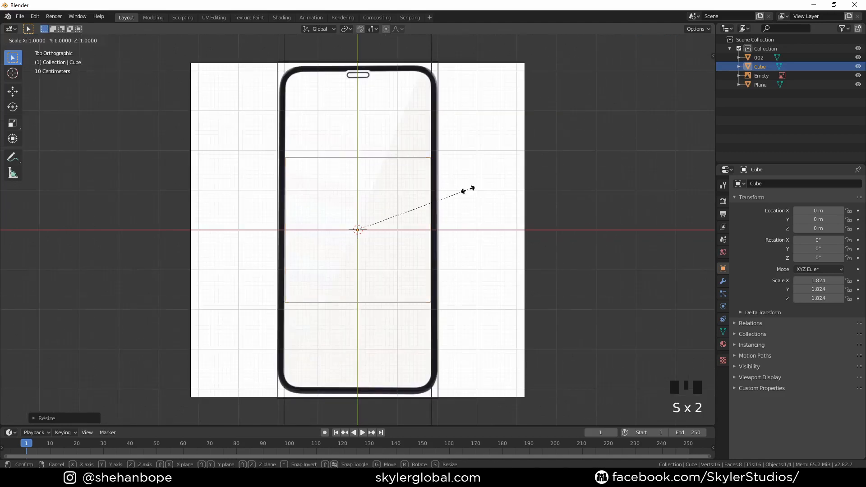
key("y")
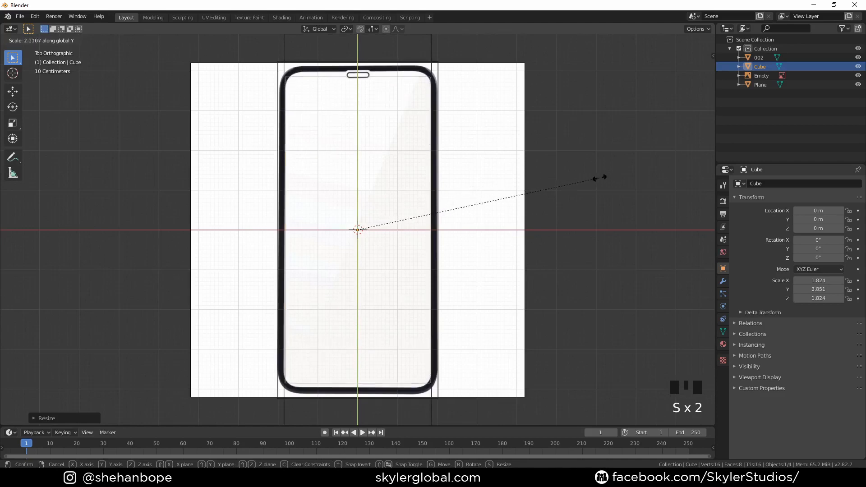
left_click(609, 176)
Select the cube's four vertical corner edges in Edit Mode
middle_click_drag(609, 176, 414, 169)
key("Tab")
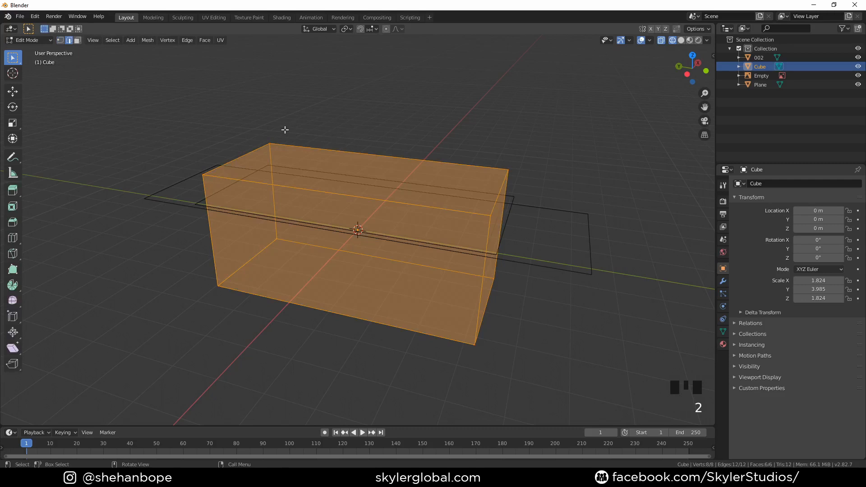
left_click(205, 203)
left_click(489, 233, "shift")
left_click(507, 181, "shift")
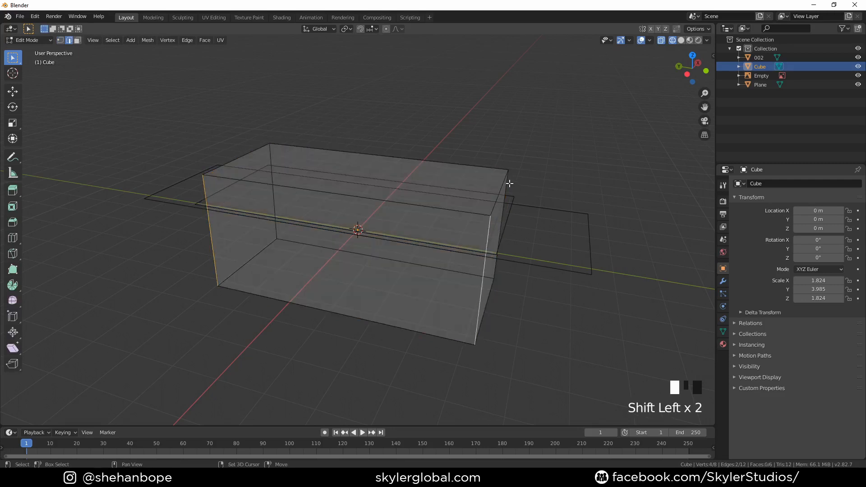
middle_click_drag(380, 111, 345, 125)
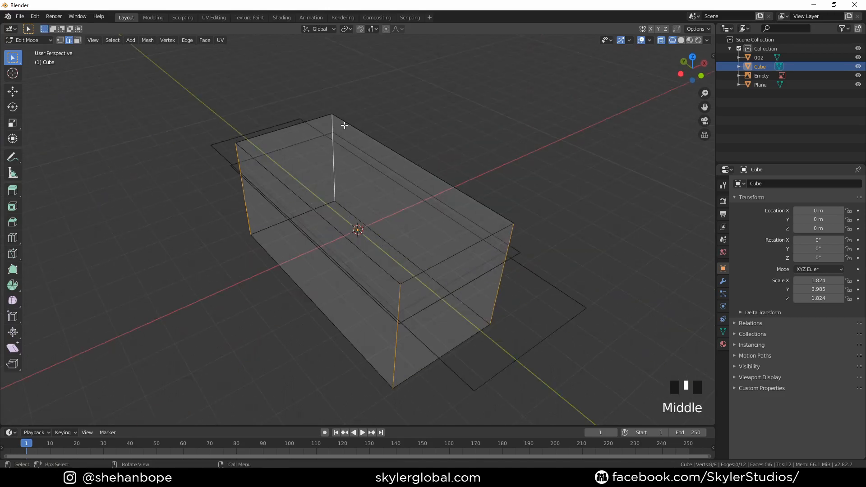
Apply the cube's scale and bevel the selected corner edges about 0.35 m wide with 8 segments to match the screen's rounded corners
key("KP_7")
key("Tab")
key("ctrl+a")
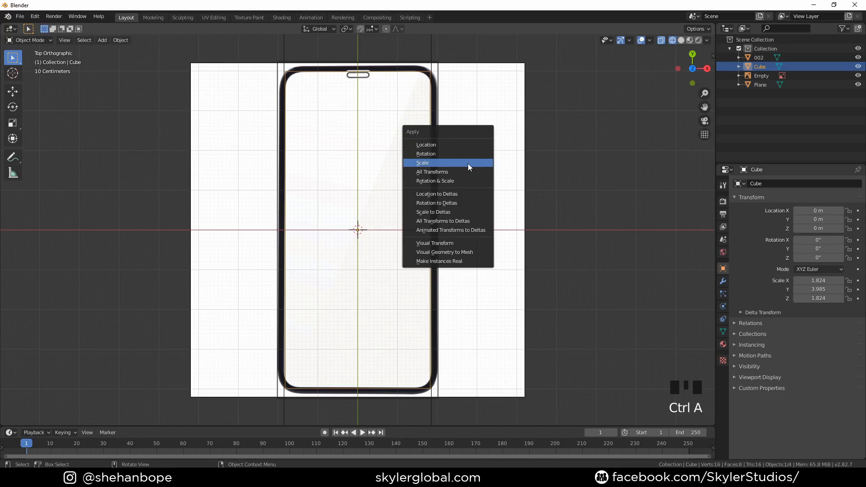
left_click(469, 163)
key("Tab")
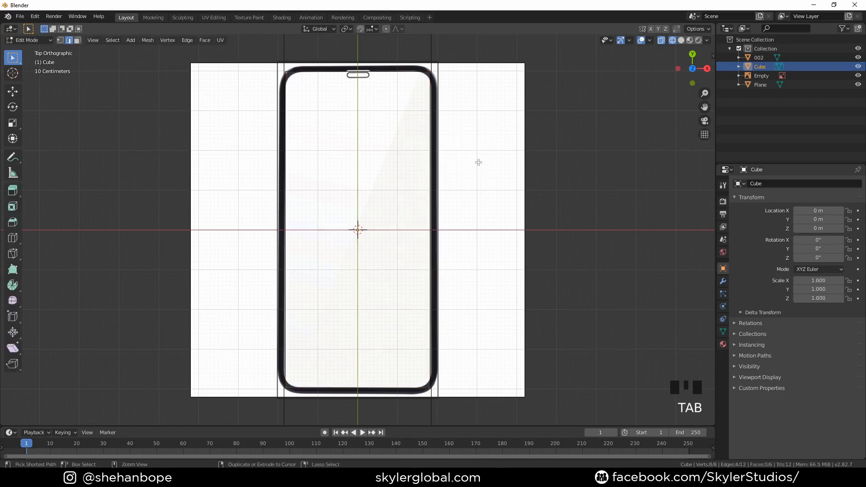
key("ctrl+b")
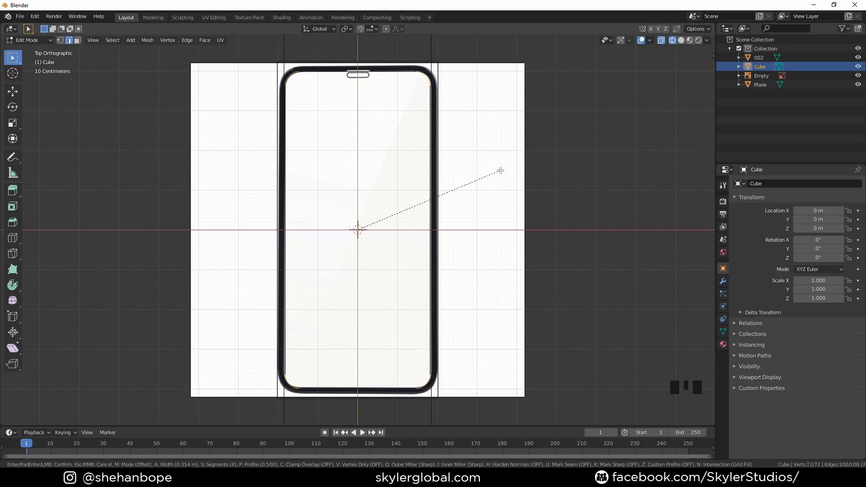
left_click(500, 171)
middle_click_drag(497, 193, 460, 203)
key("Tab")
Raise the cube along Z to about 0.93 m so it passes through both planes
middle_click_drag(363, 212, 477, 176)
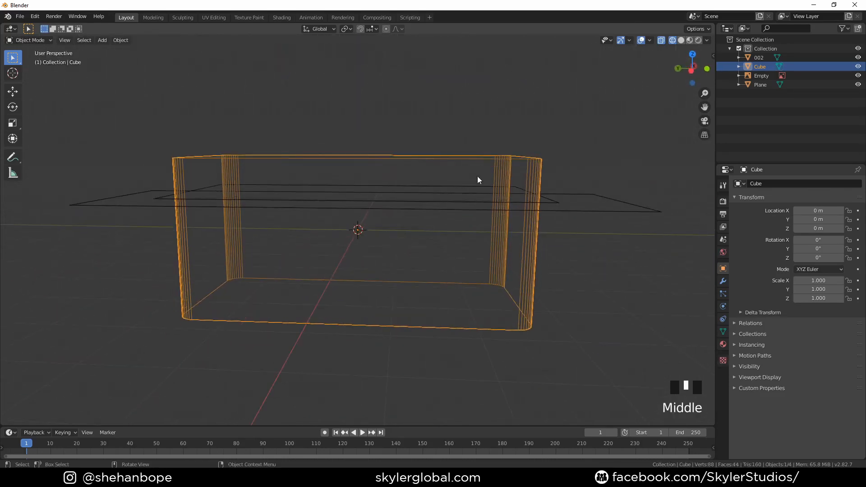
scroll(494, 180, "down", 1)
key("g")
key("z")
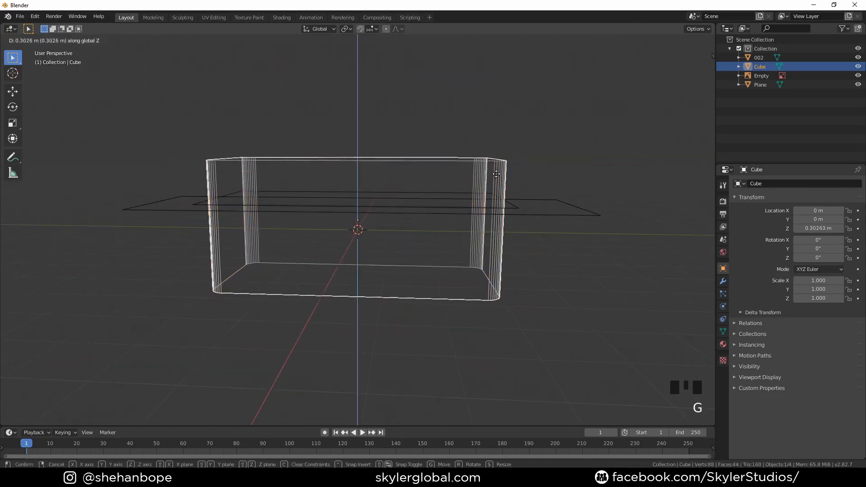
left_click(498, 157)
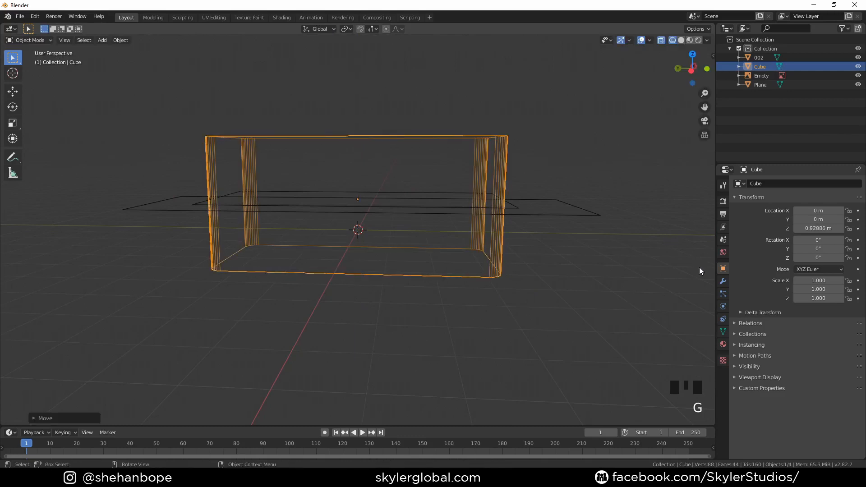
Switch the viewport to solid shading and turn off X-ray
middle_click_drag(699, 268, 621, 190)
left_click(682, 40)
middle_click_drag(627, 144, 612, 159)
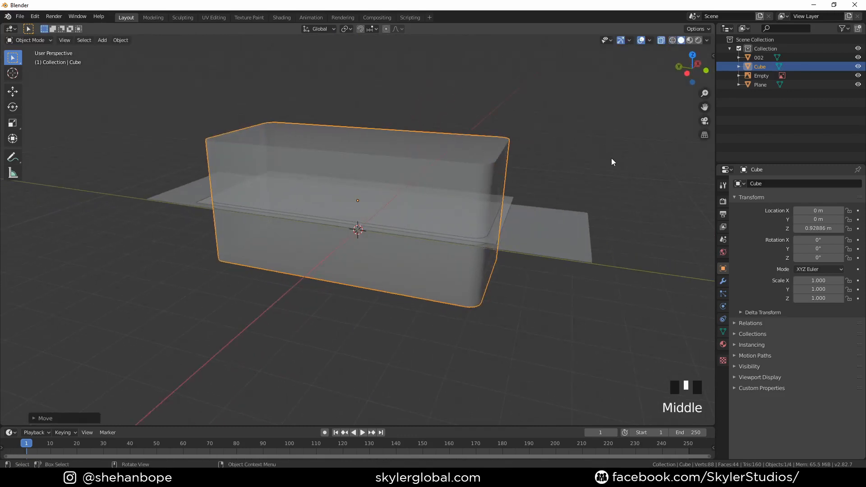
key("alt+z")
Shade the cube smooth and enable Auto Smooth for its normals at 30°
right_click(461, 151)
left_click(464, 151)
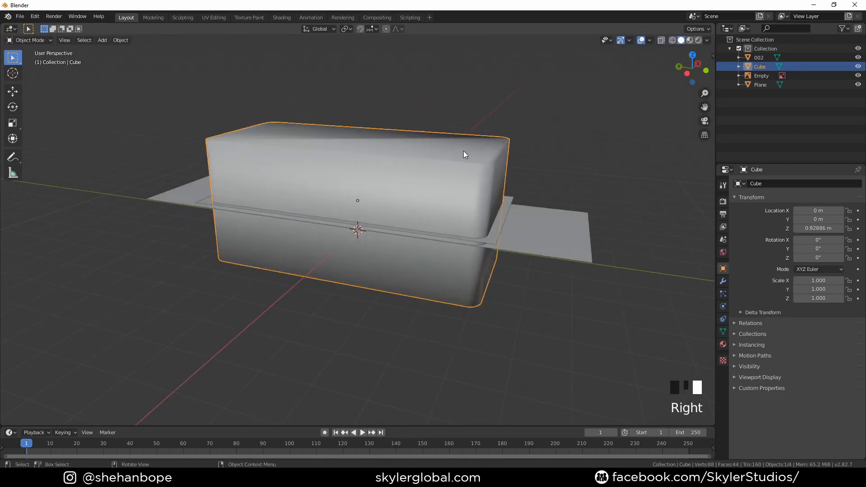
left_click(723, 331)
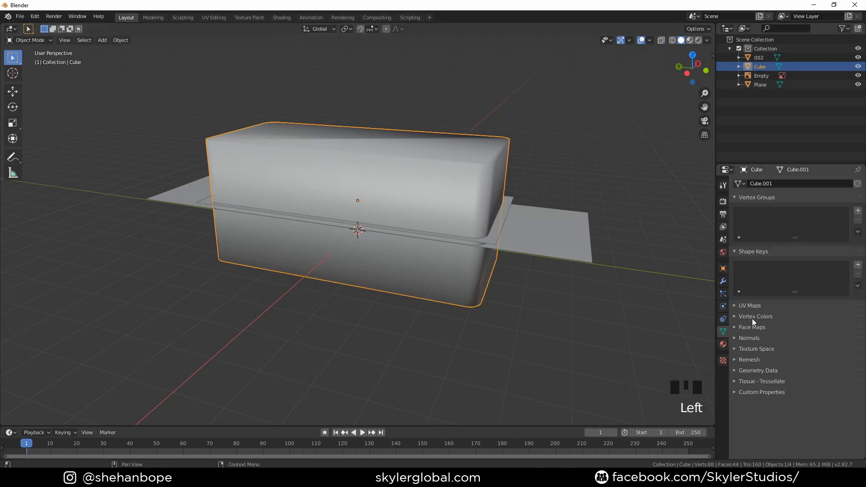
left_click(745, 339)
left_click(748, 348)
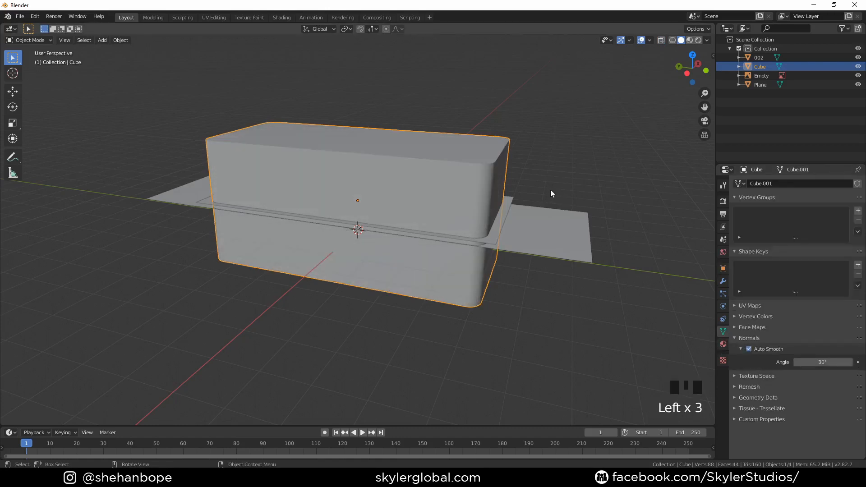
mouse_move(550, 189)
middle_mouse_down()
mouse_move(532, 204)
mouse_move(538, 232)
mouse_move(554, 210)
middle_mouse_up()
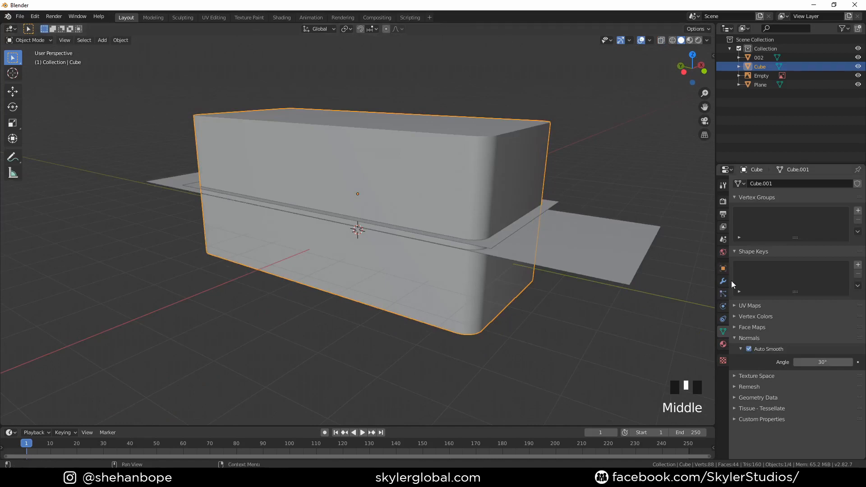
Set the cube to display as Wire in the viewport and disable it in renders
left_click(724, 269)
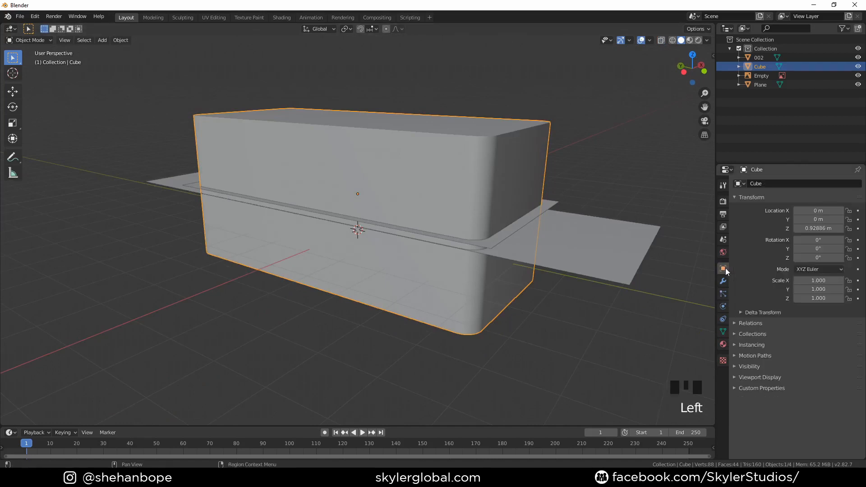
left_click(756, 376)
scroll(798, 400, "down", 3)
left_click(812, 421)
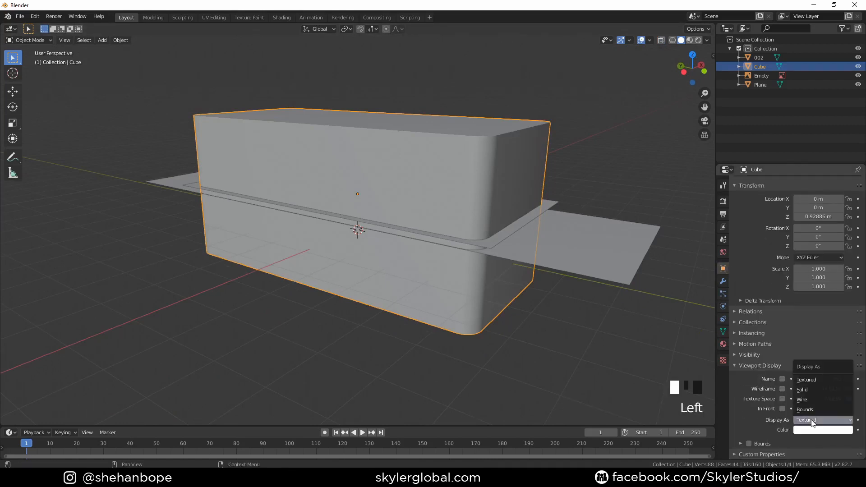
left_click(812, 399)
middle_click_drag(594, 131, 568, 140)
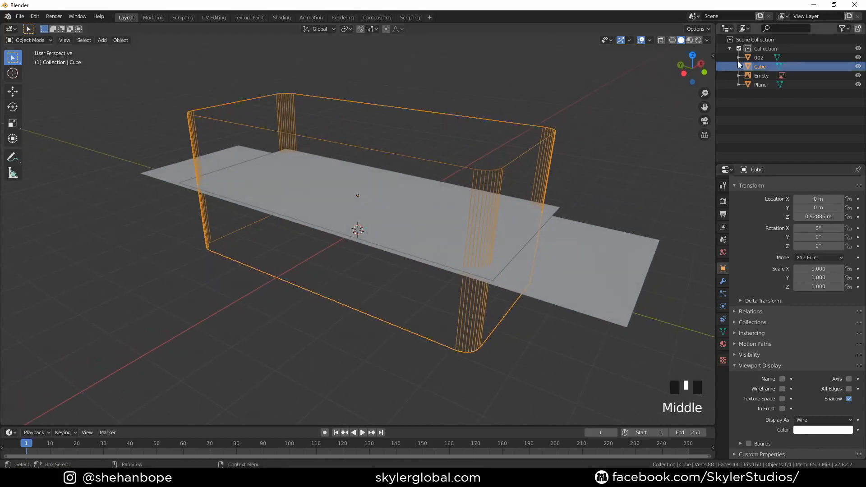
left_click(842, 29)
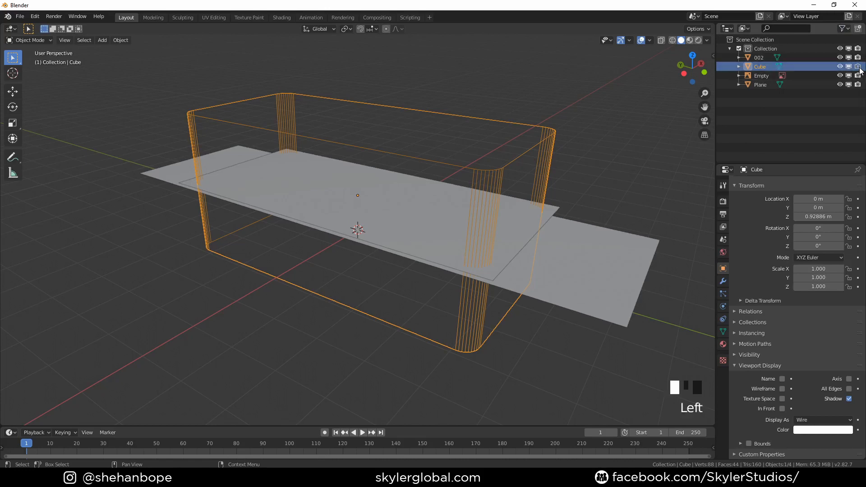
Add a Boolean modifier to the upper plane, set to Intersect with the cube as its object
middle_click_drag(502, 177, 440, 198, "shift")
left_click(382, 198)
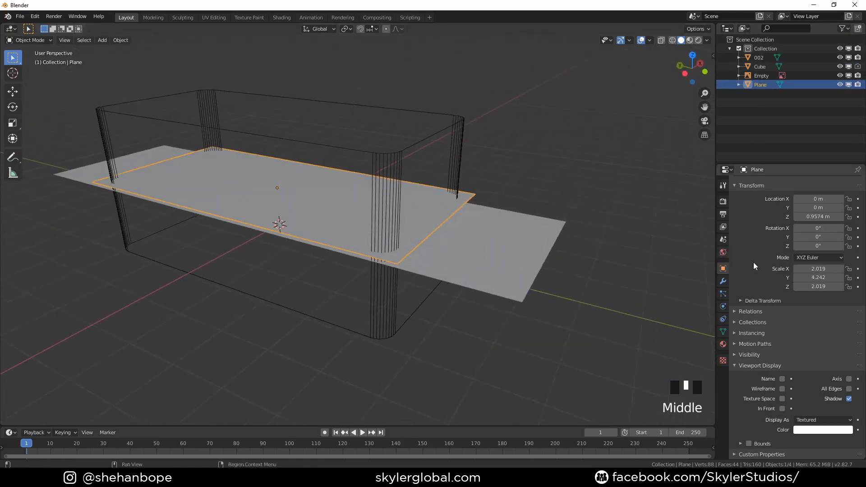
left_click(724, 282)
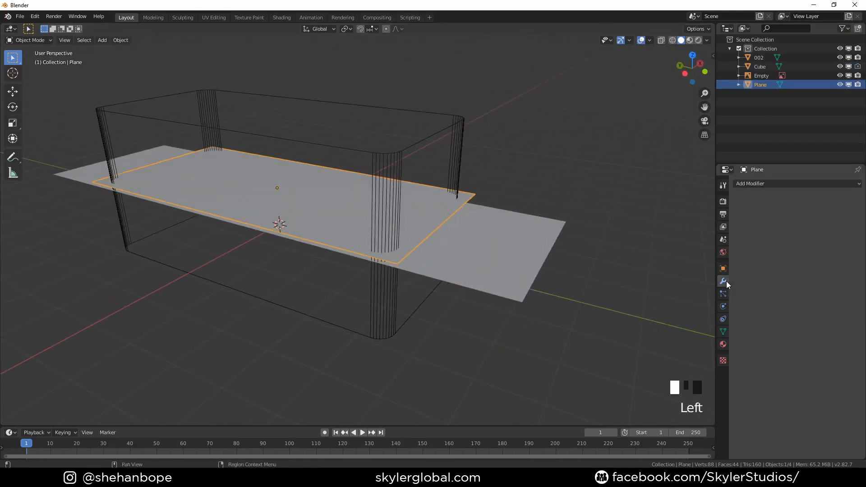
left_click(761, 183)
left_click(655, 224)
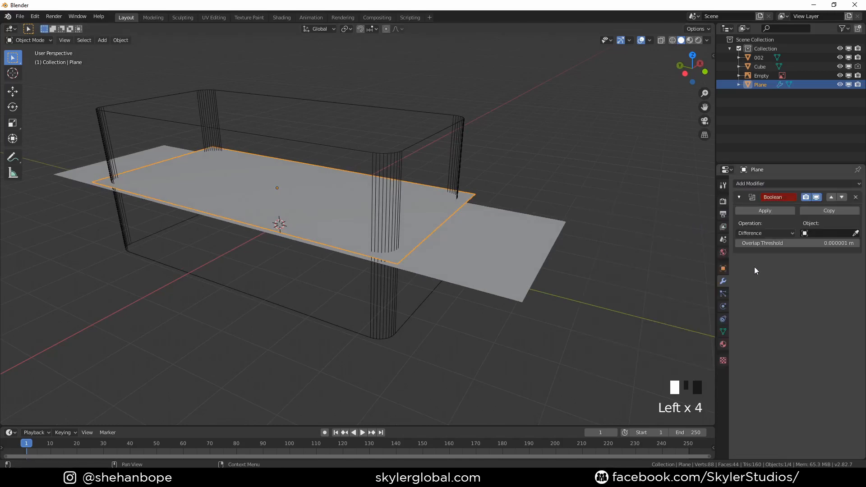
left_click(763, 233)
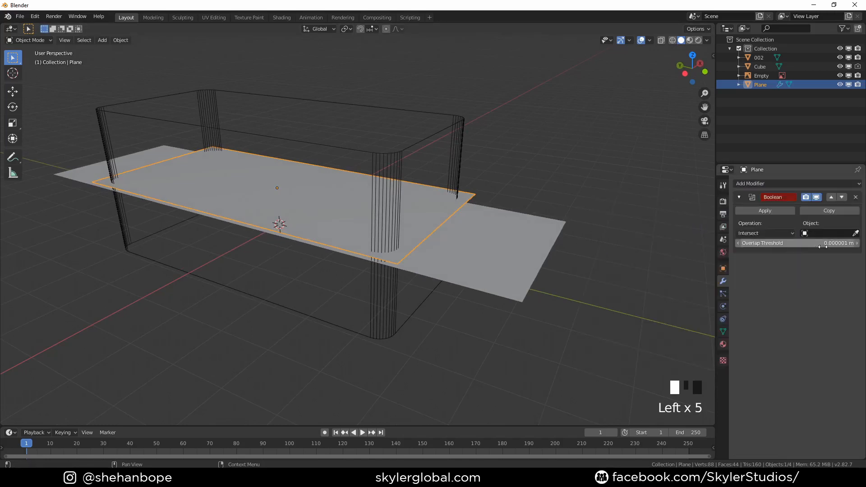
left_click(856, 233)
left_click(459, 122)
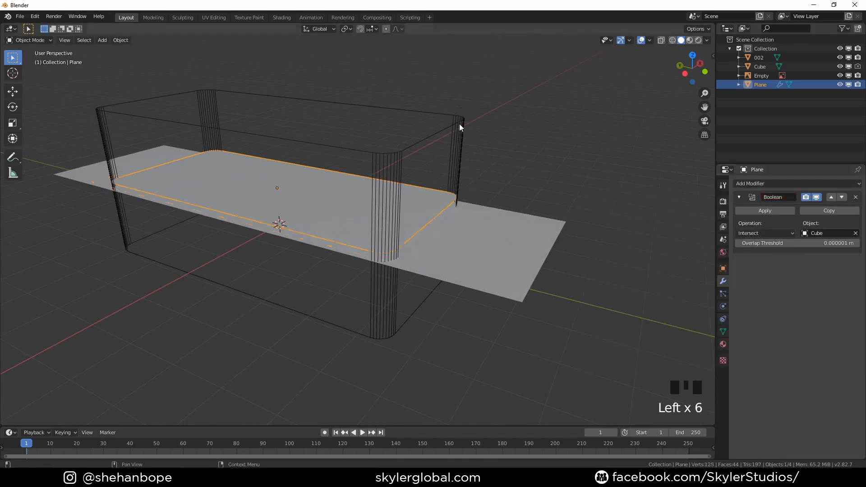
Add a Boolean modifier to the image plane 002, set to Intersect with the cube as its object
left_click(513, 236)
left_click(754, 187)
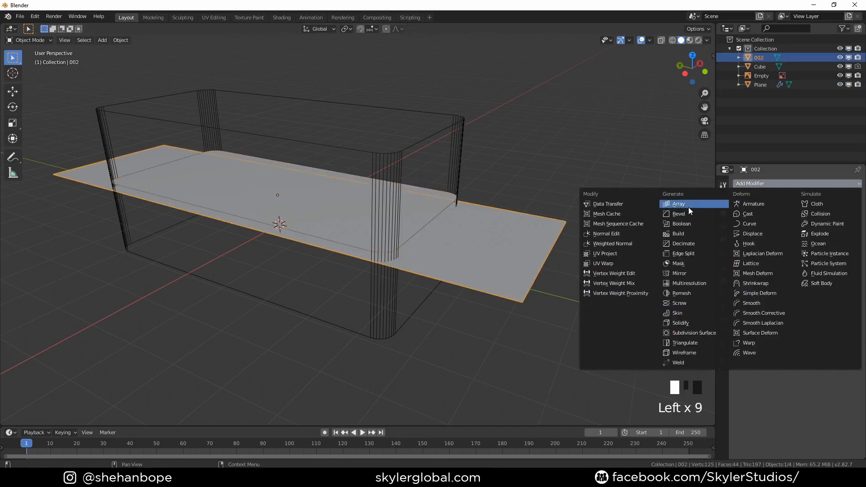
left_click(689, 223)
left_click(776, 234)
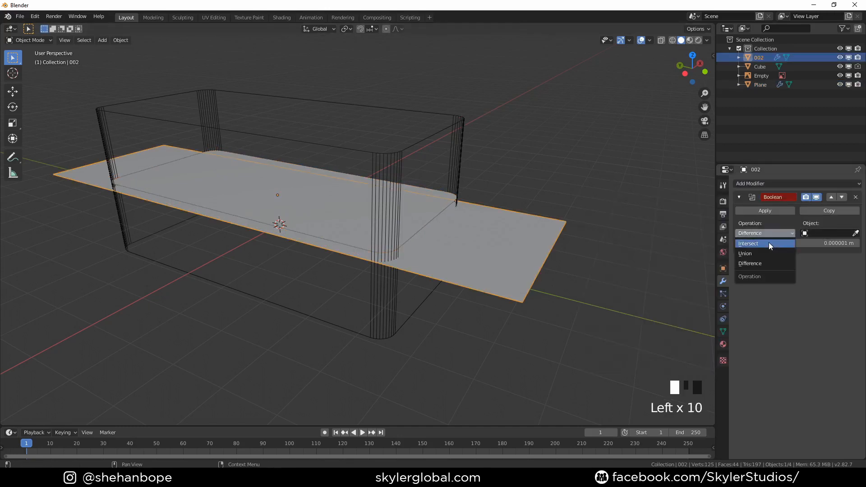
left_click(769, 242)
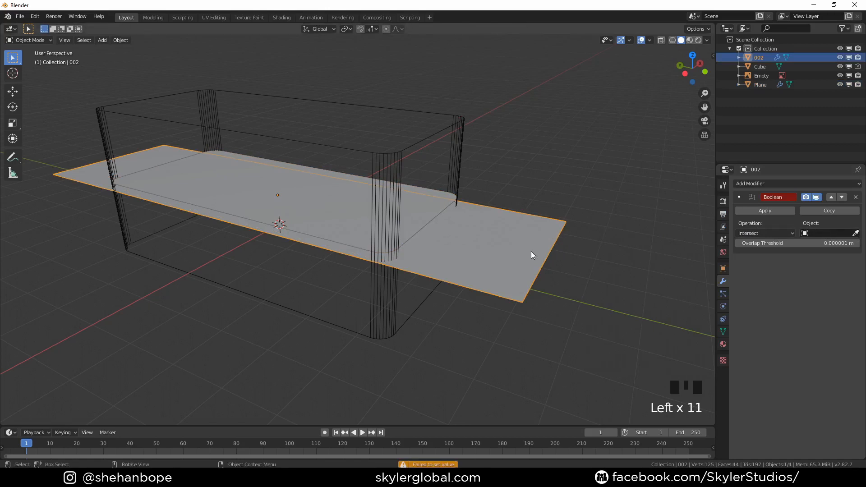
left_click(856, 233)
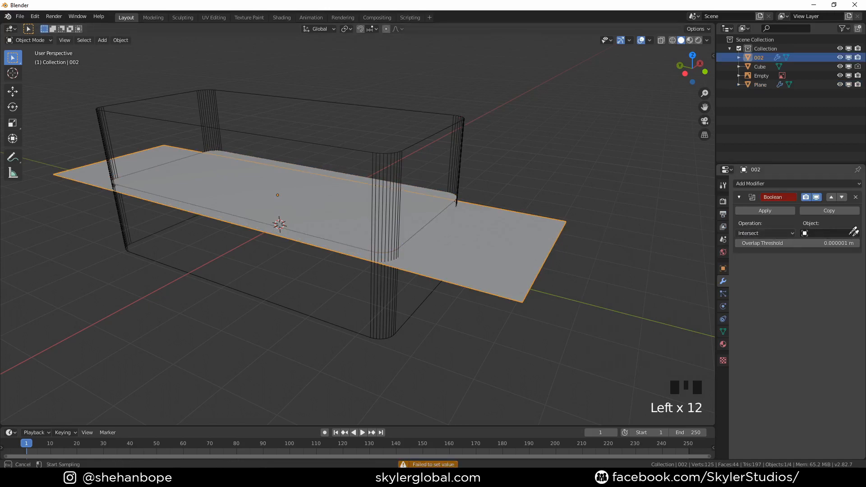
left_click(458, 131)
middle_click_drag(456, 136, 463, 205)
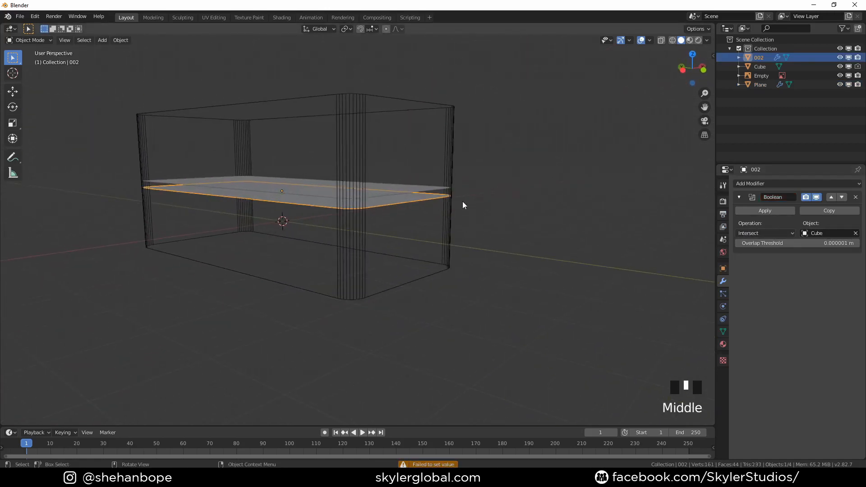
Subdivide the upper plane's face with 20 cuts in Edit Mode
scroll(463, 205, "up", 2)
middle_click_drag(438, 159, 511, 206, "shift")
left_click(464, 187)
key("Tab")
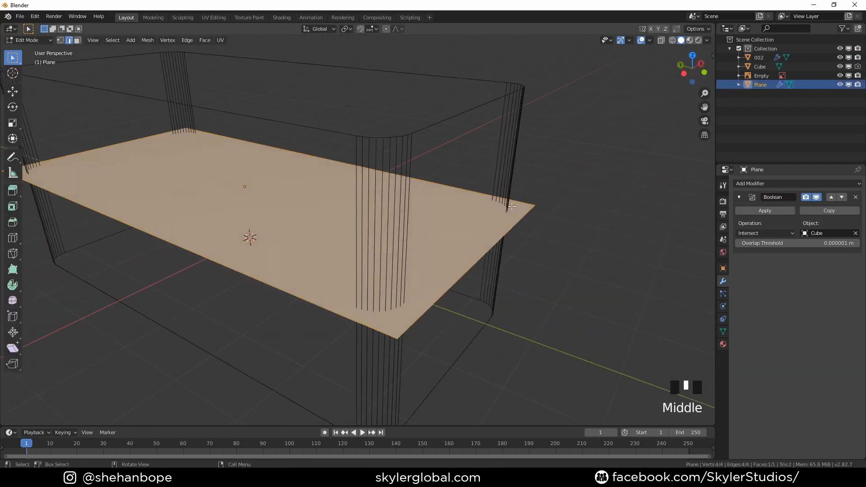
right_click(455, 201)
right_click(454, 192)
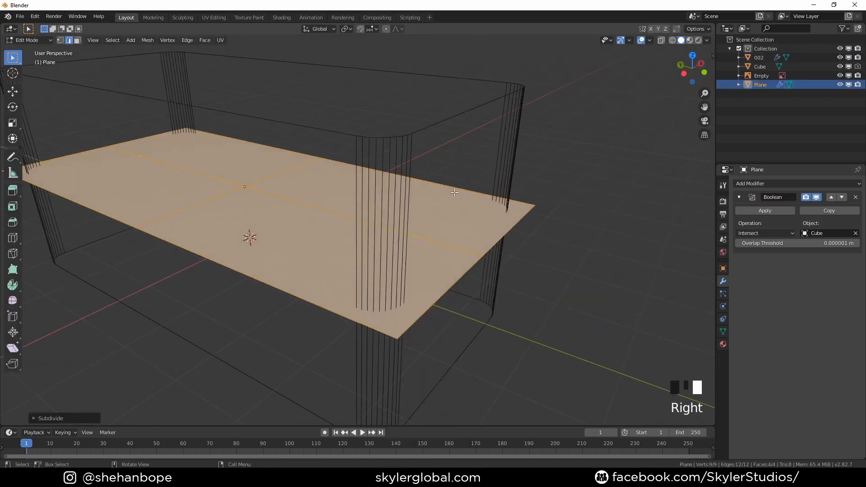
left_click(42, 418)
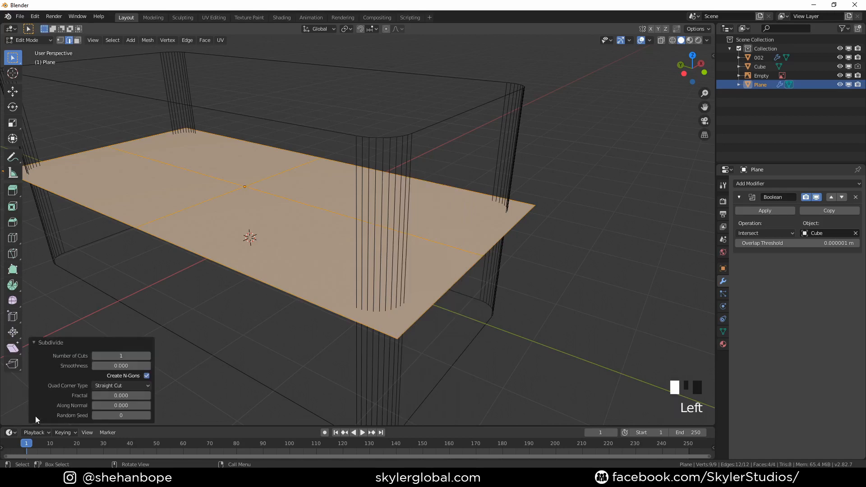
left_click(122, 355)
key("Return")
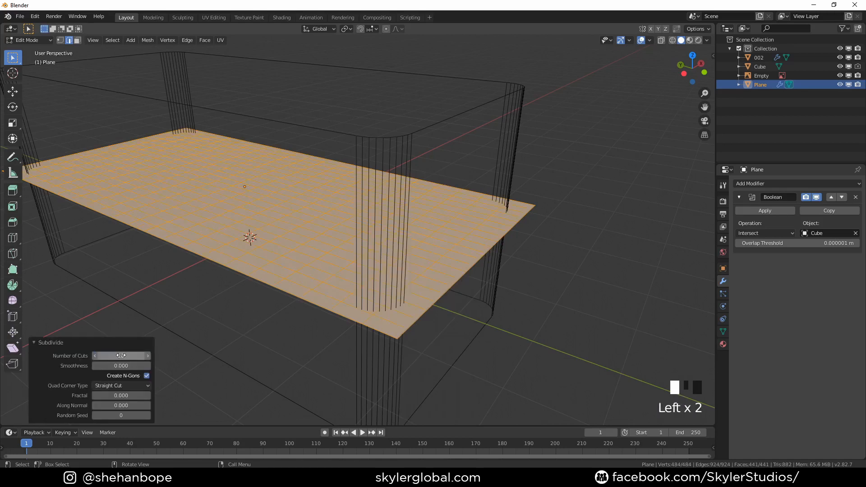
scroll(276, 237, "down", 2)
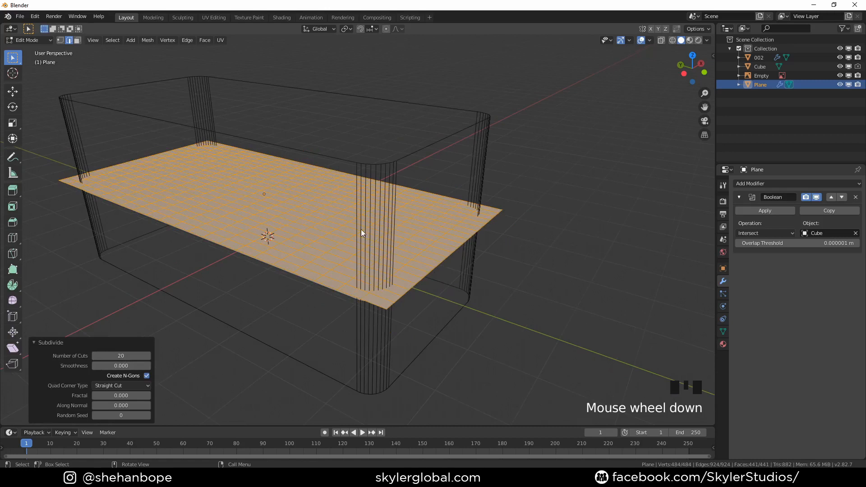
Set the upper plane's subdivision to 30 cuts and return to Object Mode
left_click(121, 355)
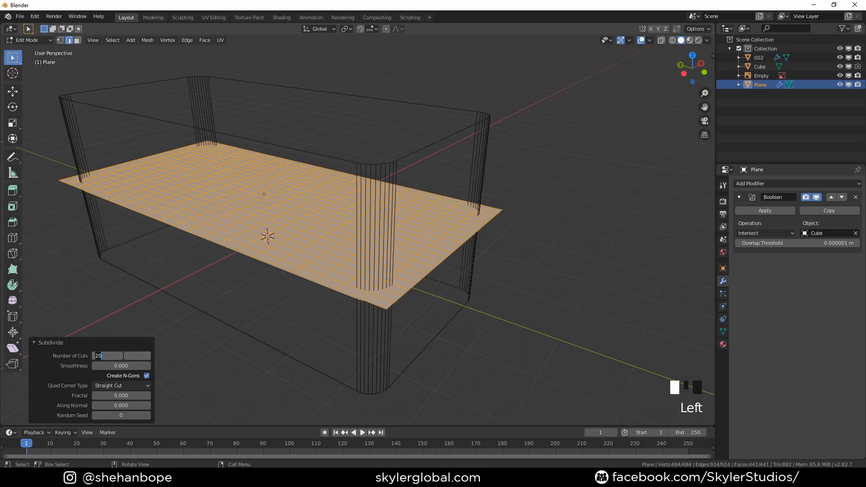
key("Return")
left_click(215, 332)
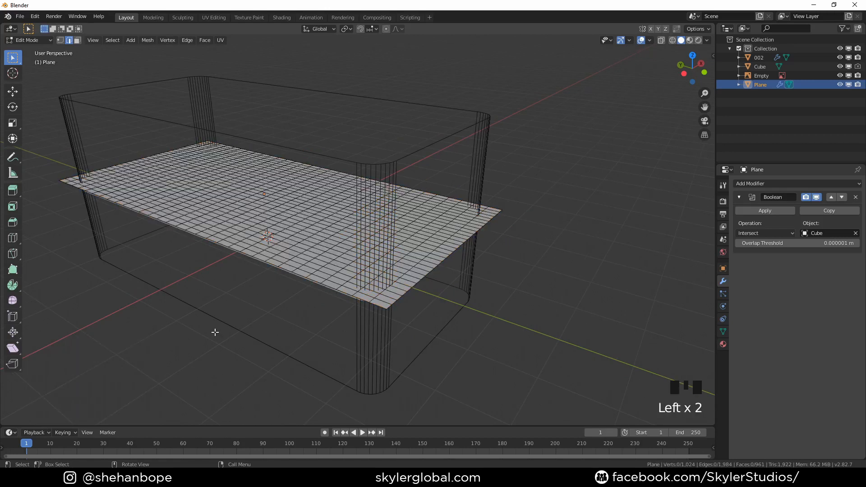
middle_click_drag(220, 377, 314, 338)
key("Tab")
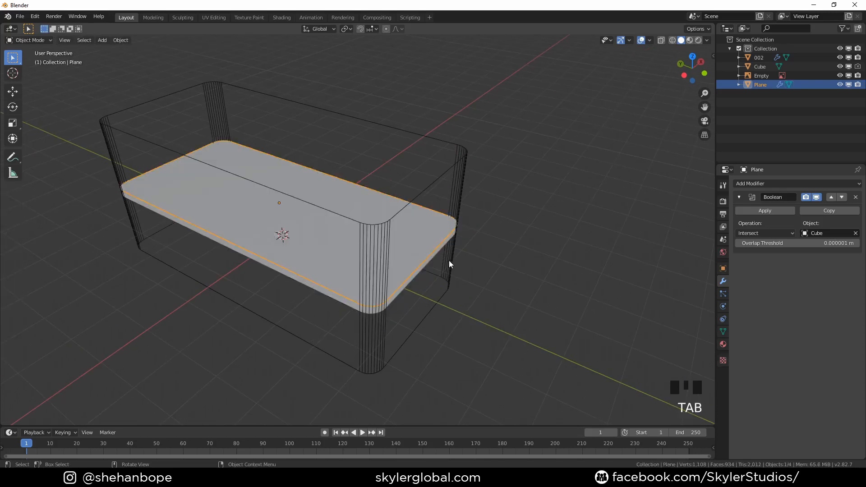
Add a Subdivision Surface modifier to the upper plane beneath its Boolean modifier
left_click(750, 184)
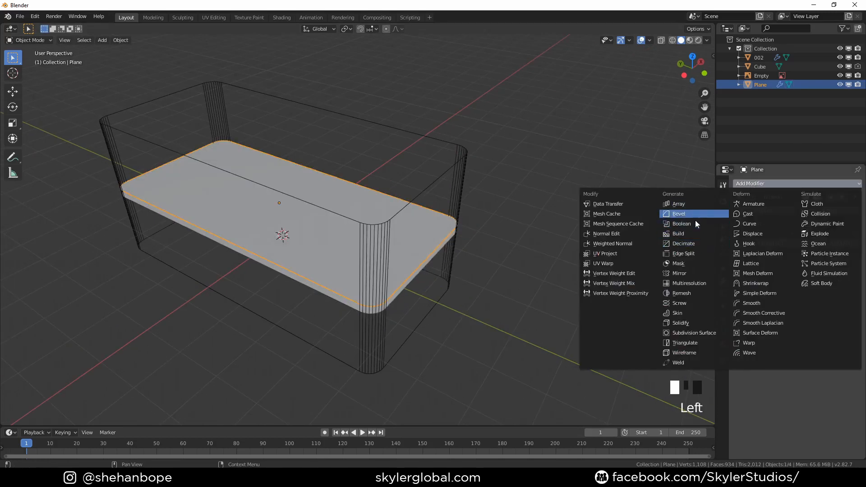
left_click(694, 333)
scroll(489, 314, "up", 3)
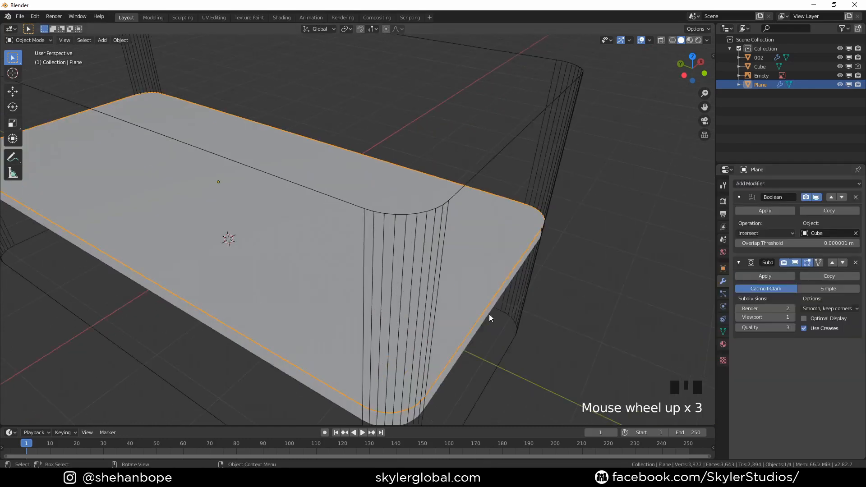
key("Tab")
middle_click_drag(501, 302, 488, 296)
key("Tab")
middle_click_drag(514, 263, 529, 268)
Add a Solidify modifier to the upper plane, below the Subdivision Surface modifier
left_click(783, 183)
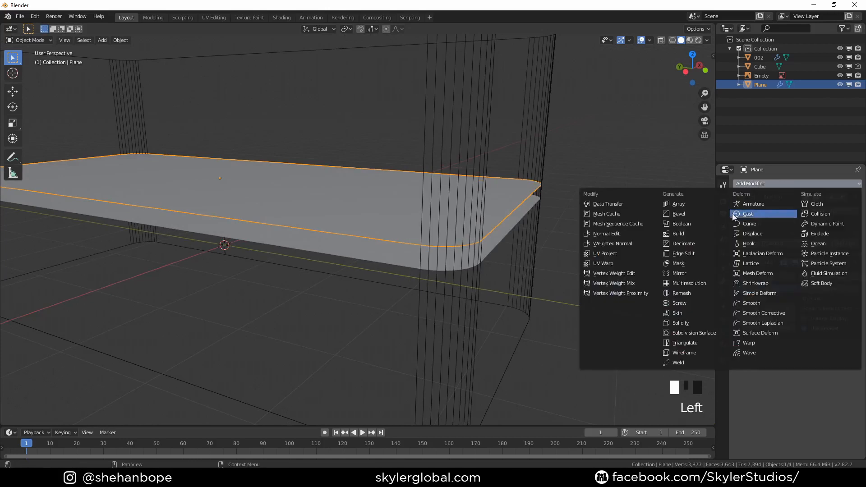
left_click(689, 321)
middle_click_drag(671, 321, 580, 283)
scroll(571, 271, "up", 2)
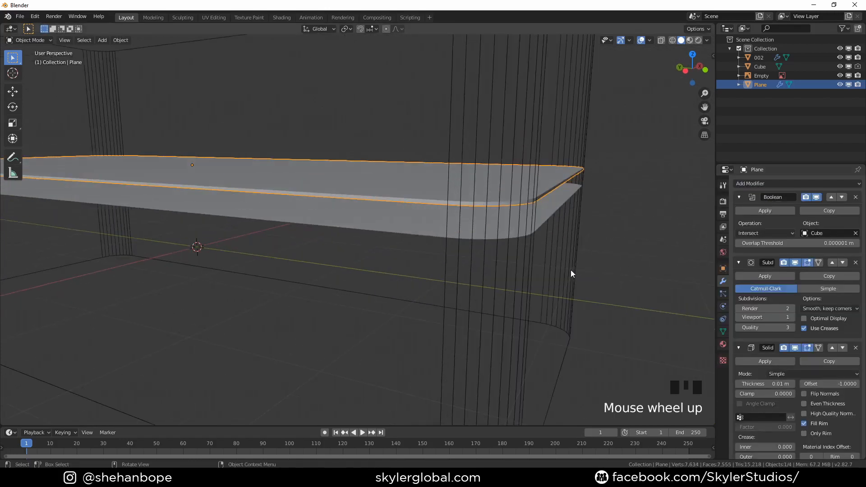
middle_click_drag(470, 247, 523, 246)
Extrude the face of image plane 002 in Edit Mode and move it down about 0.058 m along global Z
left_click(441, 242)
scroll(549, 192, "up", 1)
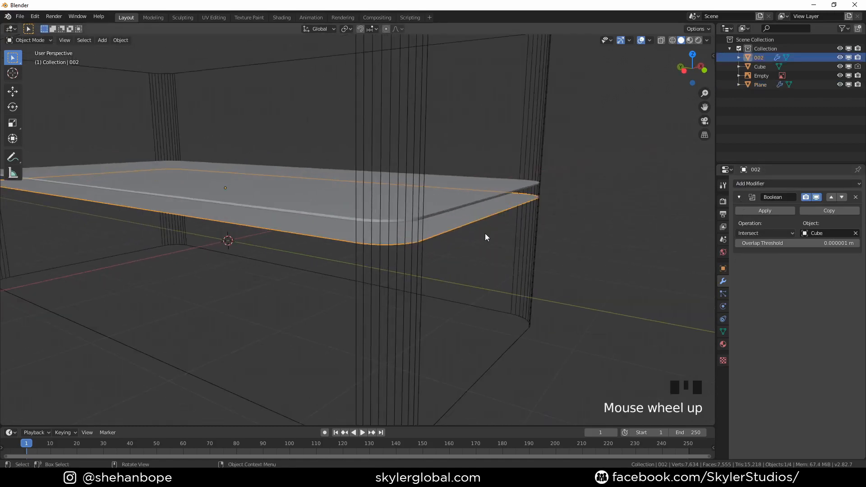
key("Tab")
scroll(483, 256, "down", 3)
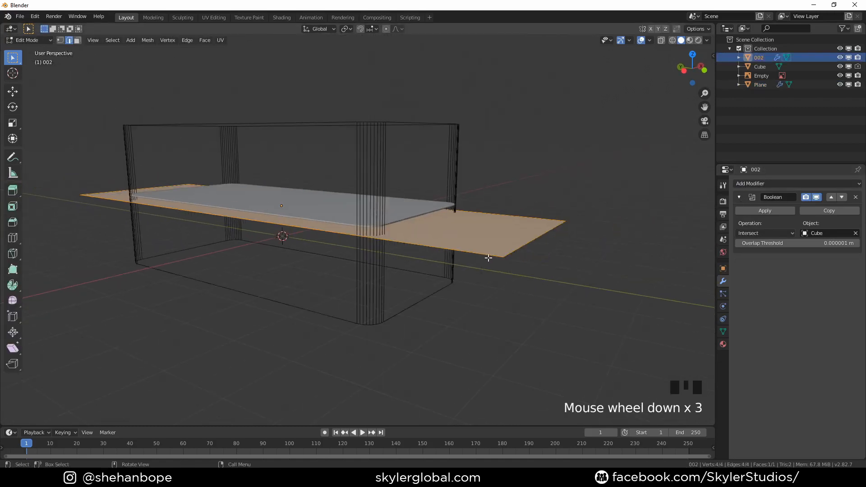
key("e")
right_click(502, 264)
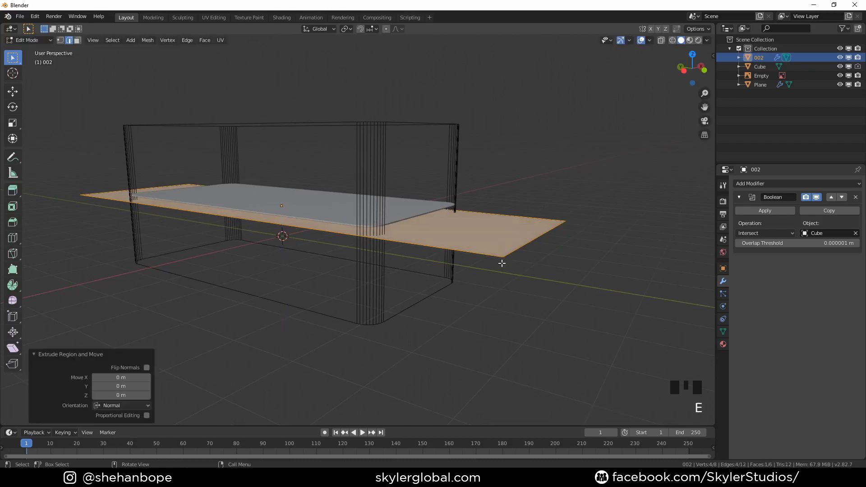
key("g")
key("z")
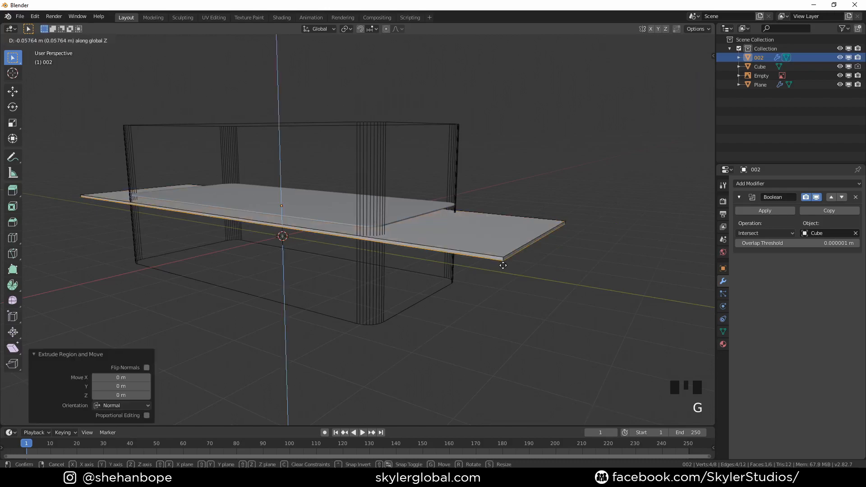
left_click(503, 266)
scroll(503, 265, "up", 2)
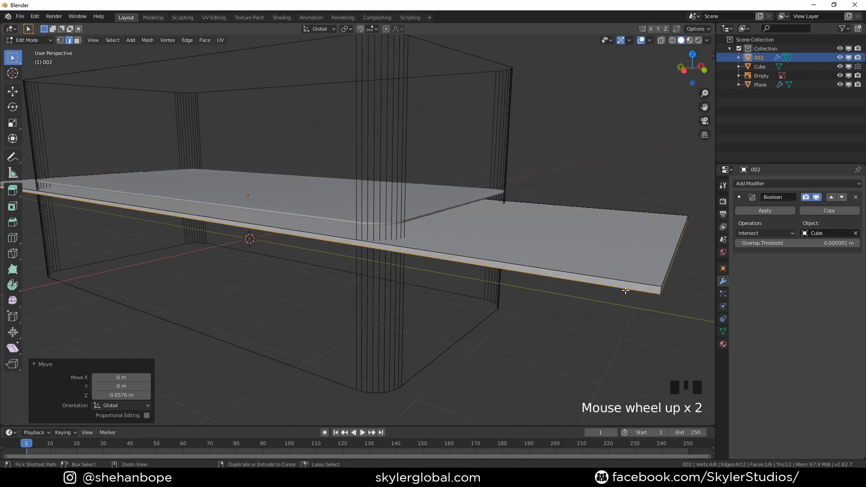
Add a second material slot to object 002 and create a new material in it
key("3")
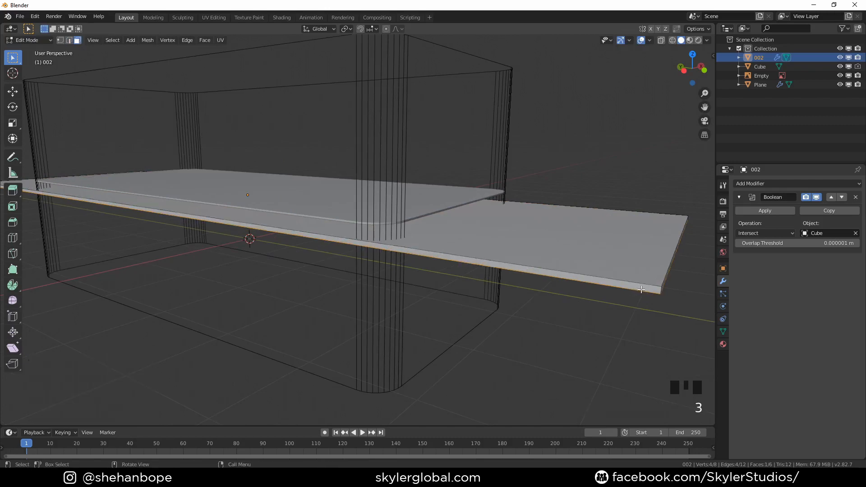
left_click(726, 346)
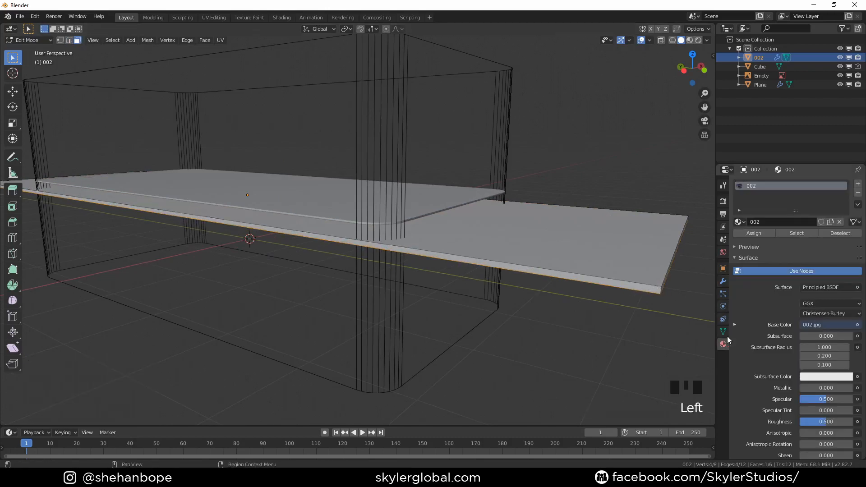
left_click(860, 184)
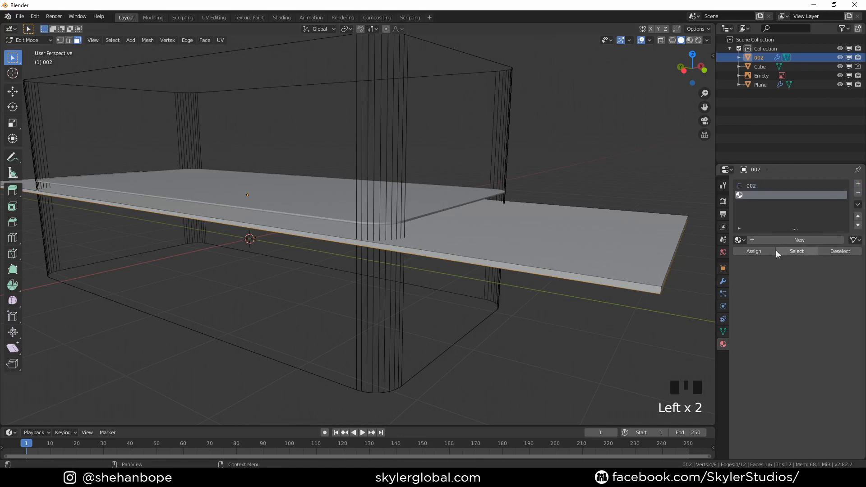
left_click(775, 240)
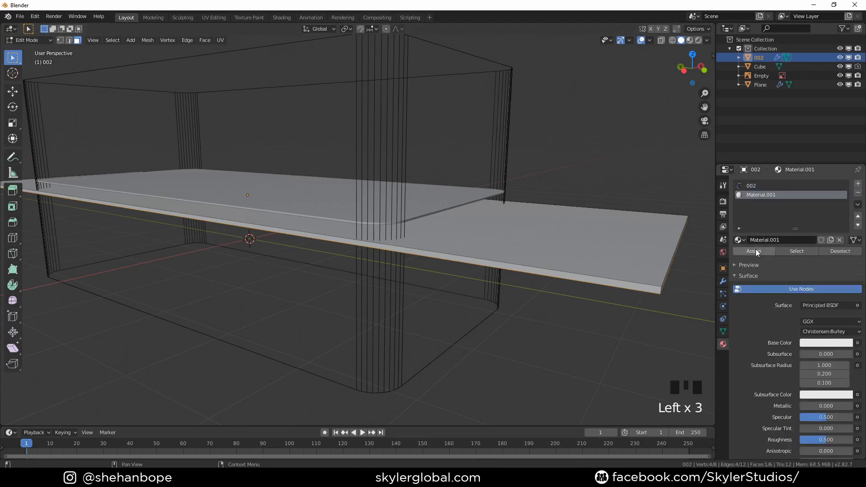
Select the side faces and underside face of object 002 and assign the new white material to them
middle_click_drag(659, 289, 625, 267, "shift")
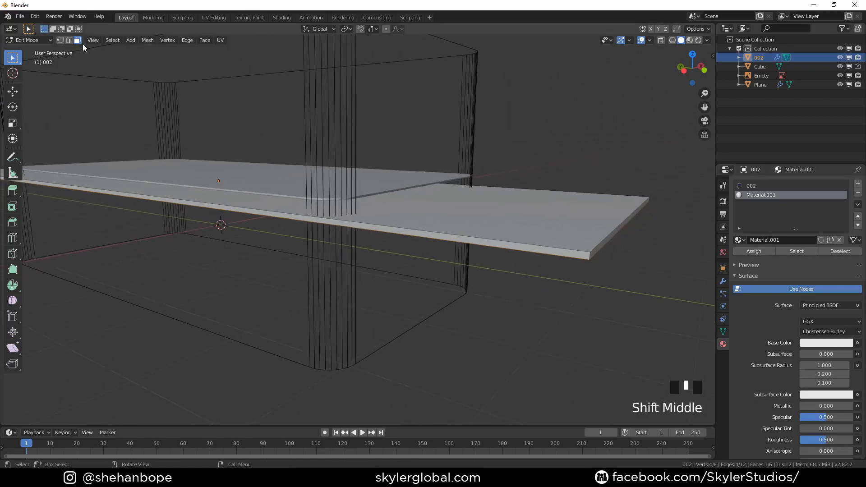
key("3")
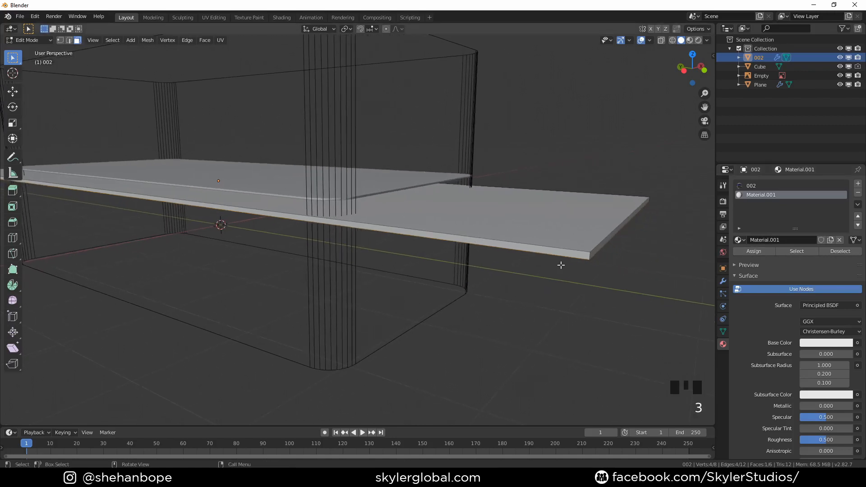
left_click(585, 258, "alt")
scroll(582, 258, "down", 2)
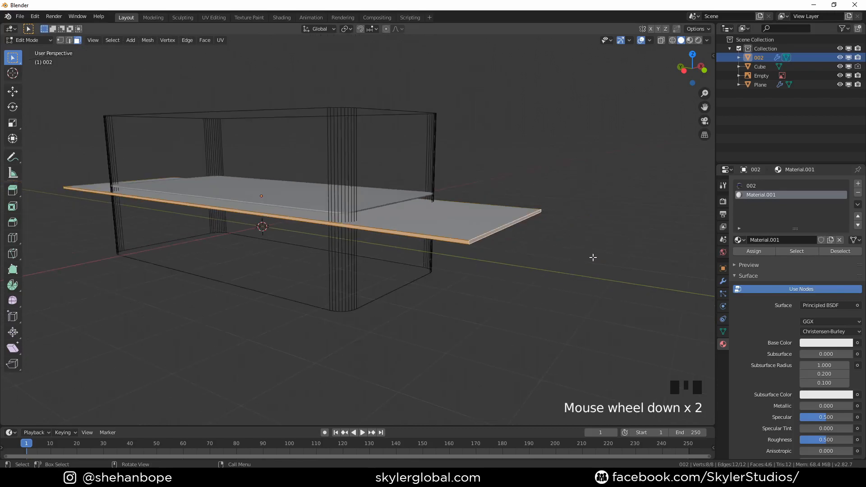
middle_click_drag(593, 255, 415, 243)
middle_click_drag(306, 209, 261, 188)
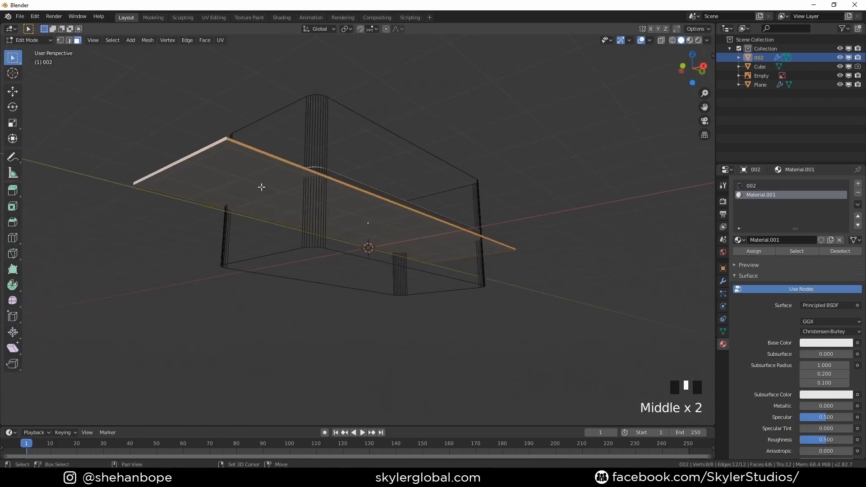
left_click(310, 164, "shift")
middle_click_drag(309, 165, 431, 216)
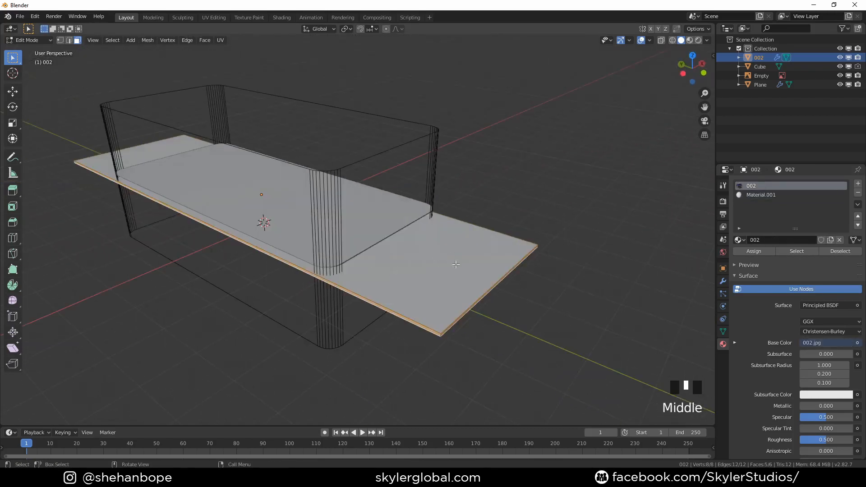
left_click(760, 195)
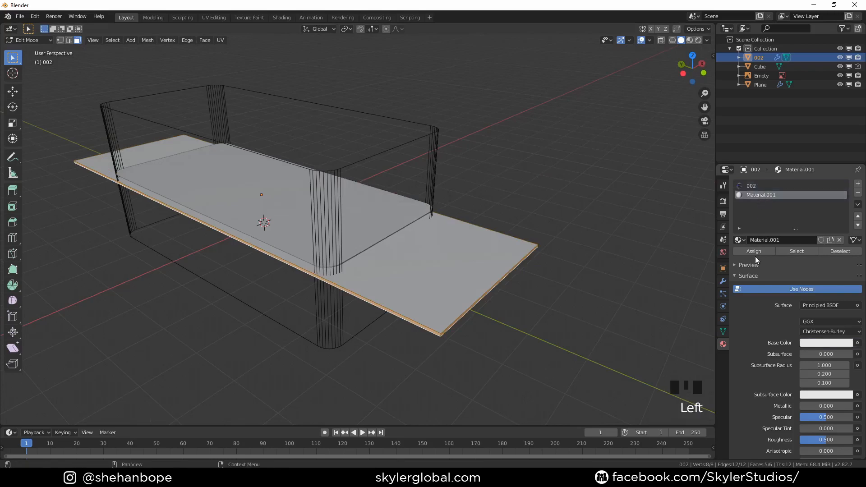
left_click(754, 251)
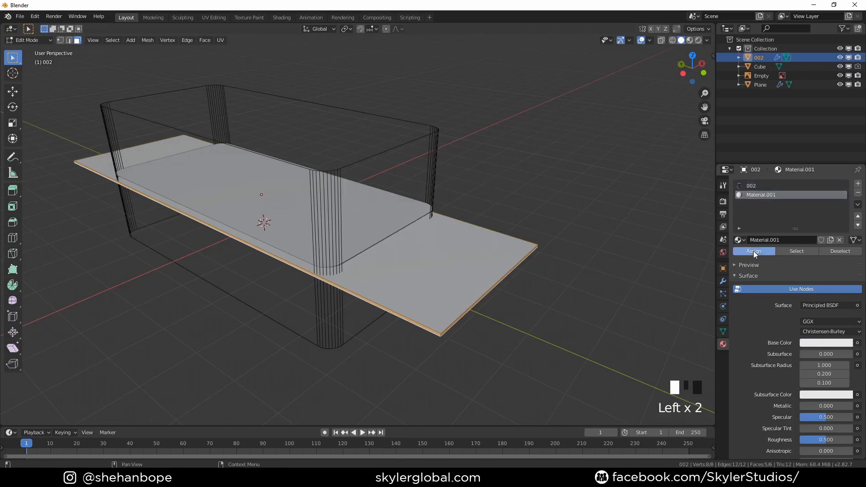
Set the viewport shading to Material Preview and return to Object Mode
left_click(690, 40)
key("Tab")
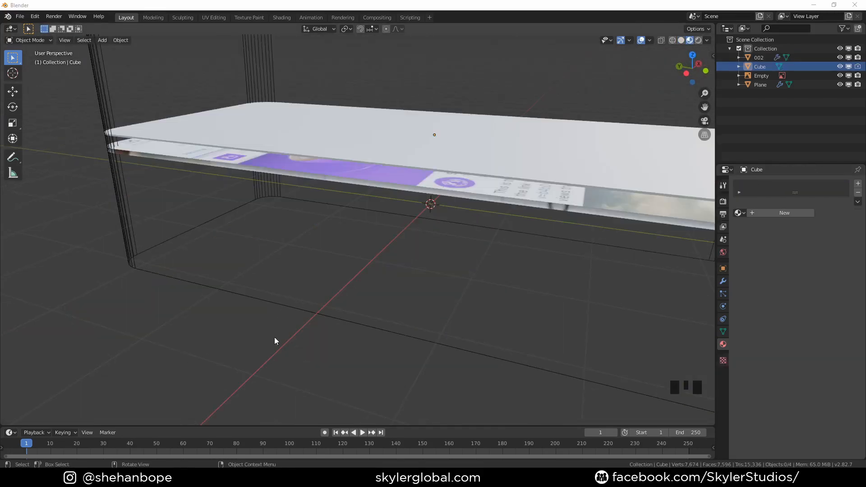
middle_click_drag(274, 337, 532, 159)
scroll(356, 276, "down", 2)
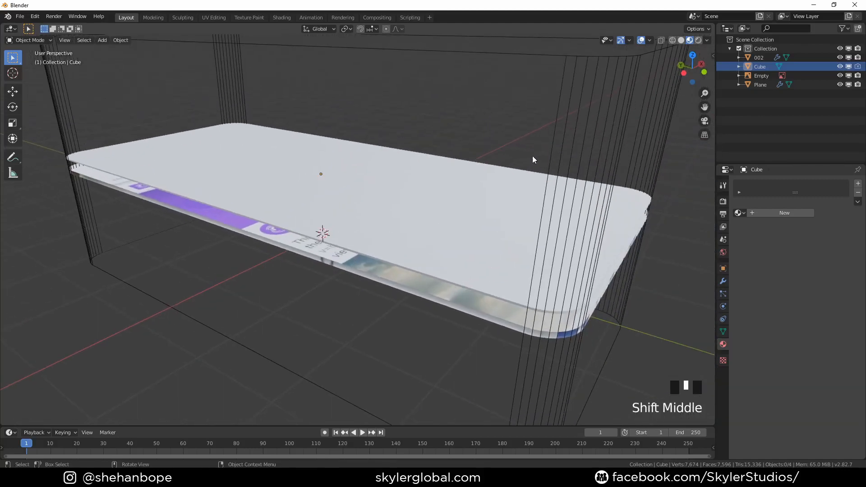
Select the wireframe cube and give it the existing Material.001
left_click(585, 74)
scroll(584, 74, "down", 2)
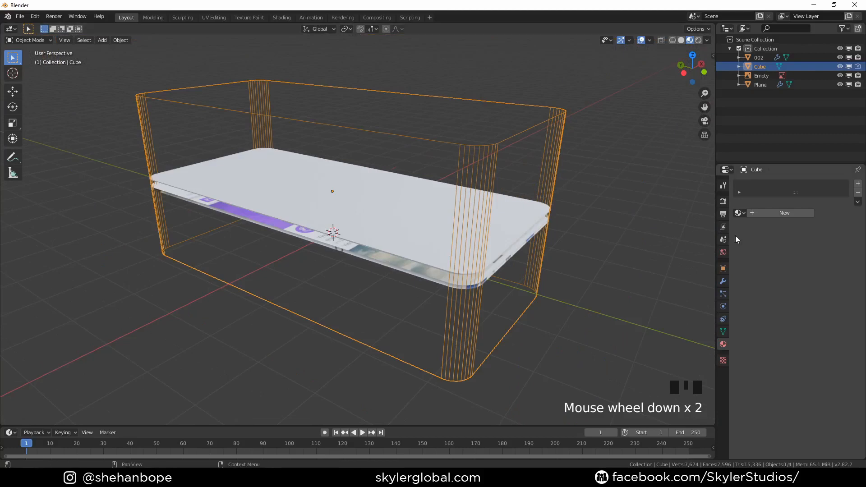
left_click(744, 212)
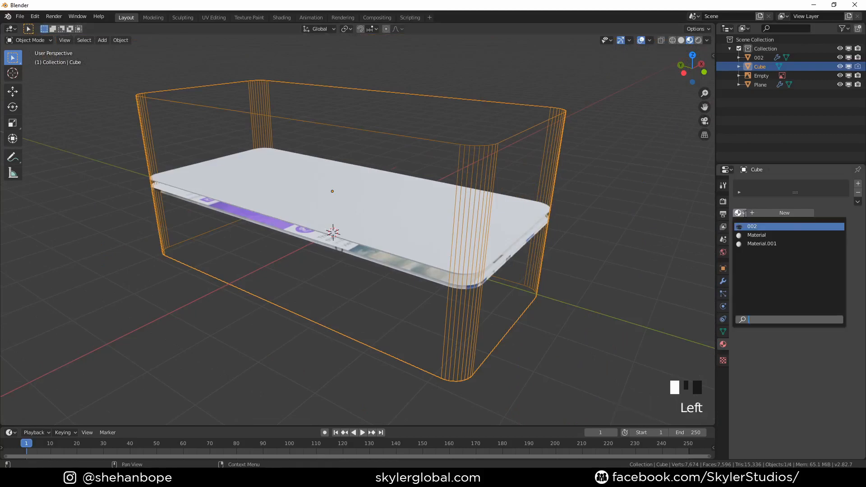
left_click(754, 244)
scroll(406, 326, "up", 2)
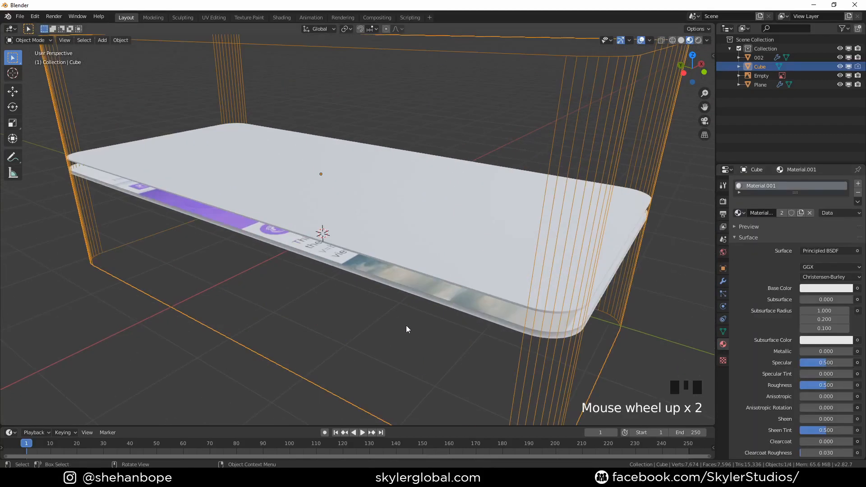
mouse_move(406, 325)
middle_mouse_down()
mouse_move(375, 296)
mouse_move(389, 300)
mouse_move(364, 302)
mouse_move(431, 305)
mouse_move(404, 316)
middle_mouse_up()
scroll(360, 302, "down", 1)
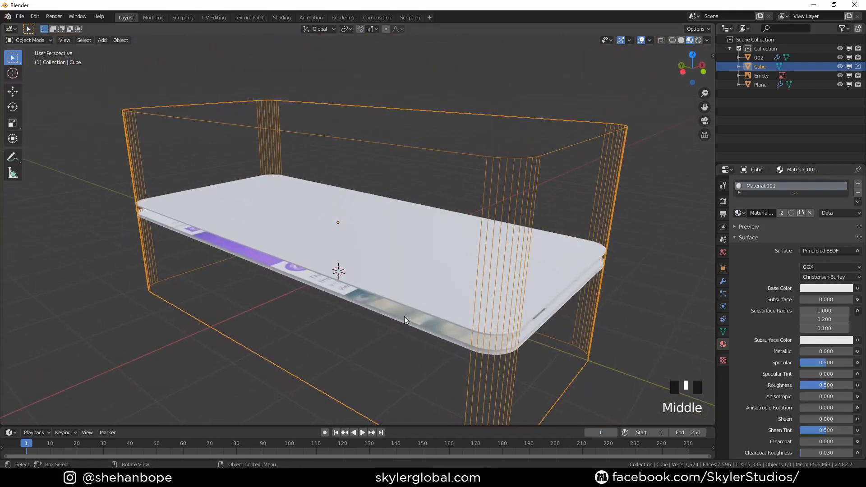
Hide the upper plane, then select image plane 002 and view it from the top
left_click(320, 242)
key("h")
middle_click_drag(333, 222, 291, 284)
left_click(311, 199)
middle_click_drag(366, 221, 340, 253)
key("KP_7")
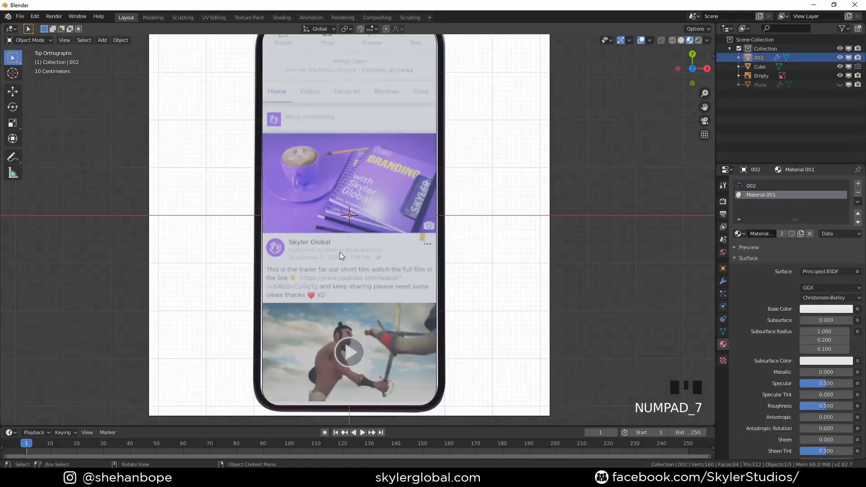
Move image plane 002 about -2.3 m along the Y axis to reposition the screenshot within the phone outline
scroll(340, 253, "down", 3)
key("g")
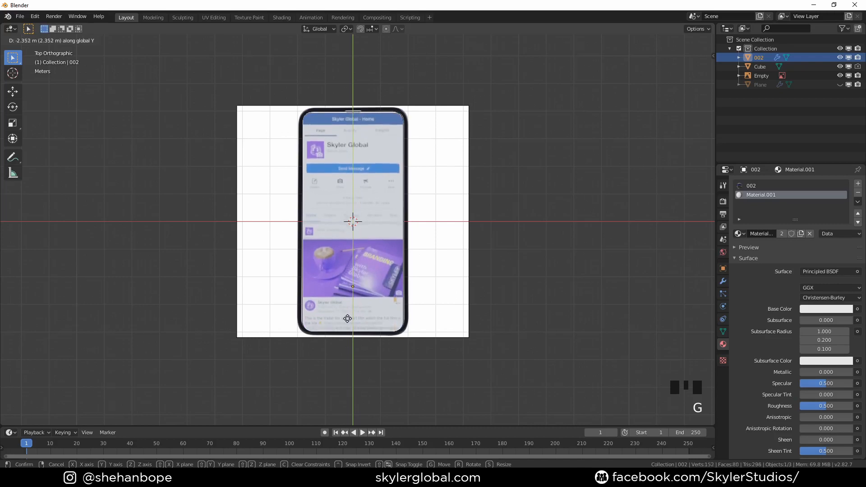
left_click(348, 317)
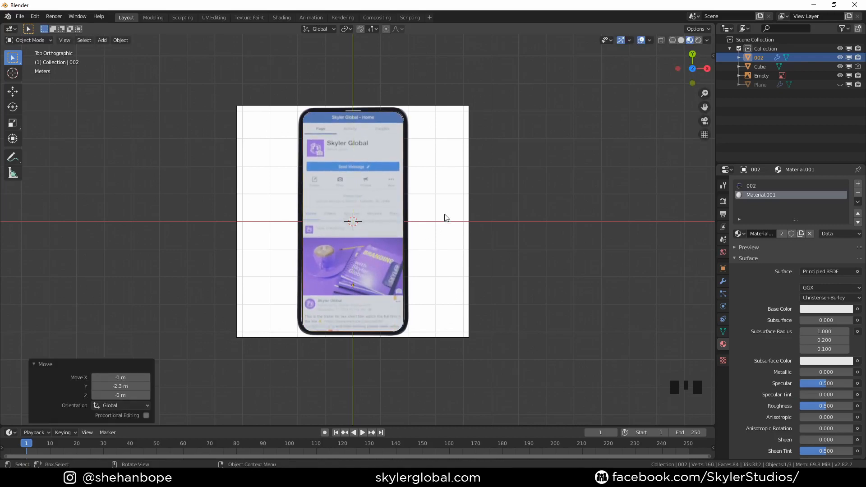
middle_click_drag(446, 218, 369, 215)
scroll(388, 197, "up", 2)
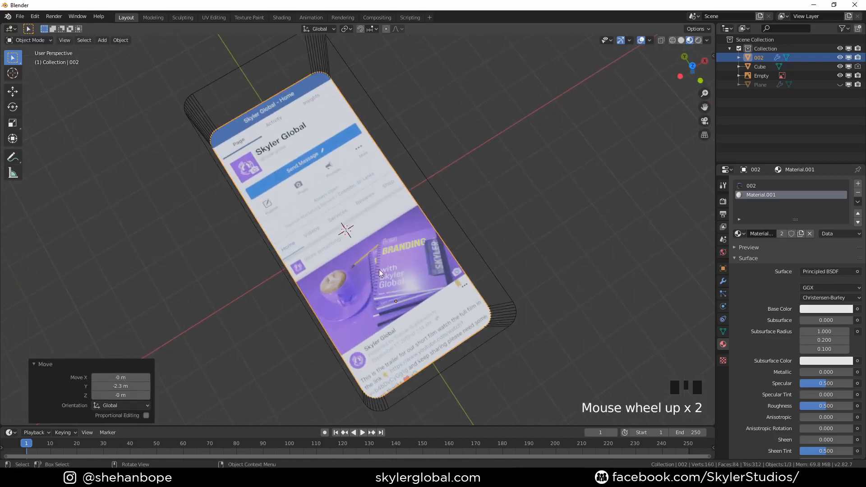
scroll(379, 270, "down", 2)
middle_click_drag(331, 365, 346, 289)
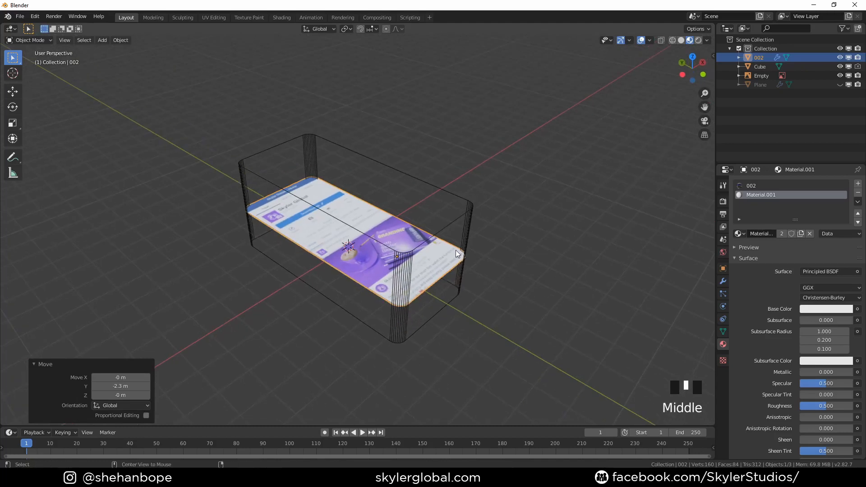
Unhide the plane above the screenshot and select it
key("alt+h")
scroll(415, 270, "up", 2)
left_click(343, 271)
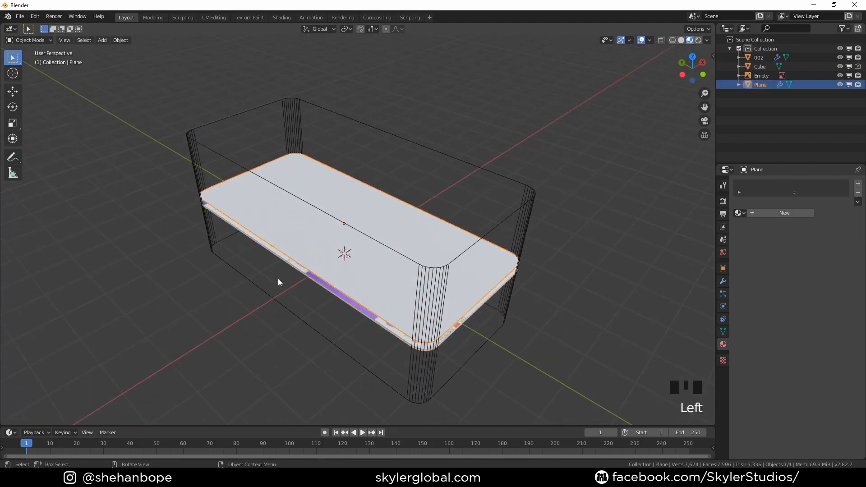
middle_click_drag(278, 282, 325, 275)
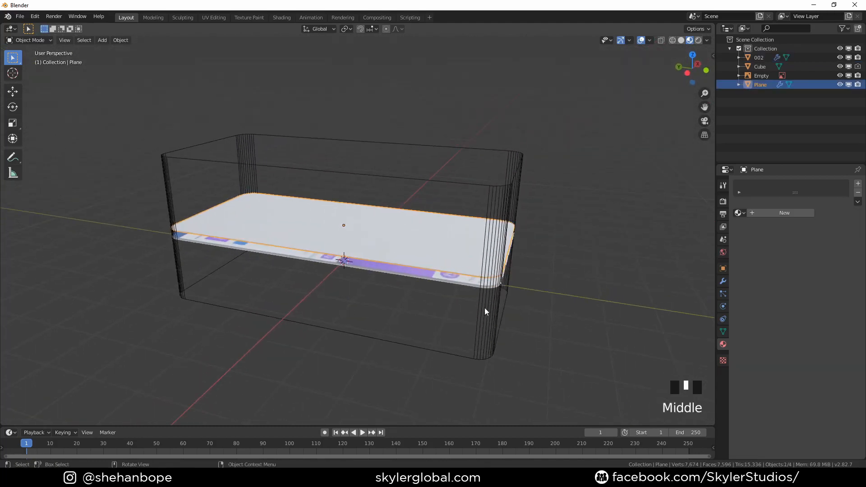
Enable Dynamic Paint physics on the upper plane and add it as a canvas
left_click(723, 308)
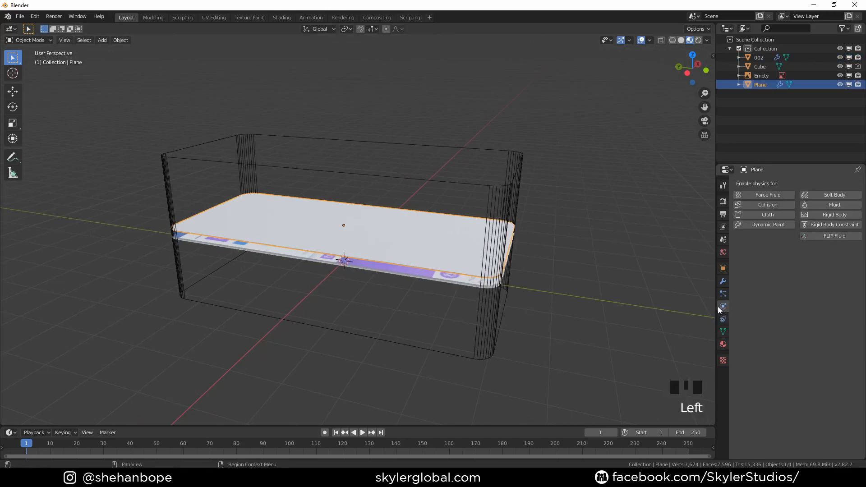
left_click(765, 226)
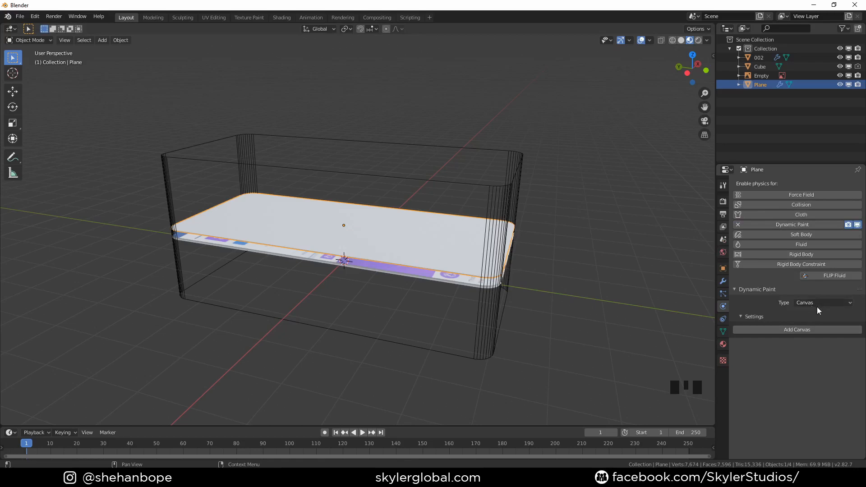
left_click(794, 329)
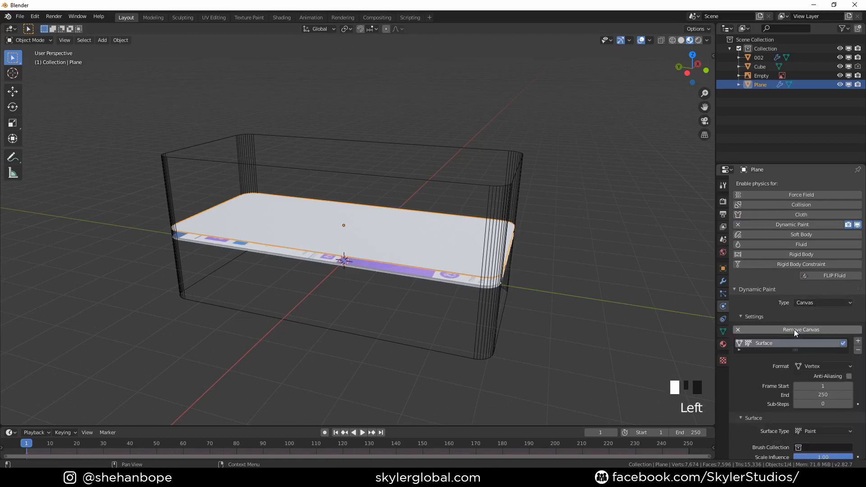
Set the canvas surface type to Waves and enable Anti-Aliasing for it
scroll(812, 375, "down", 5)
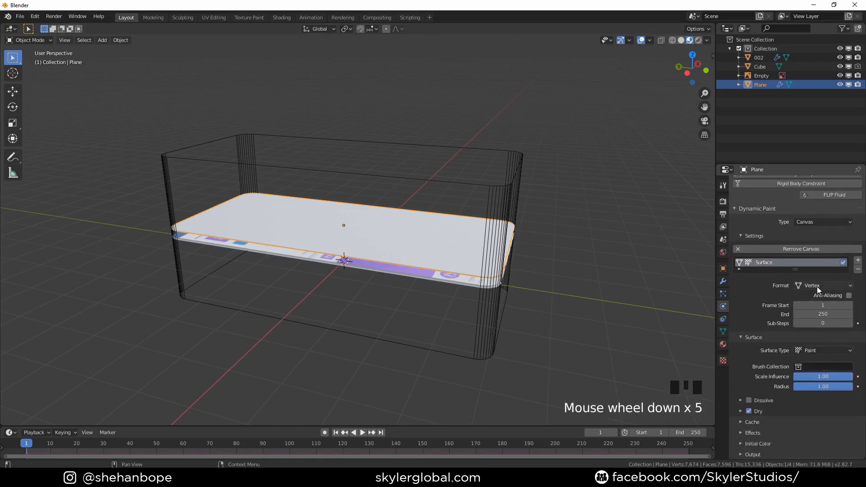
left_click(821, 349)
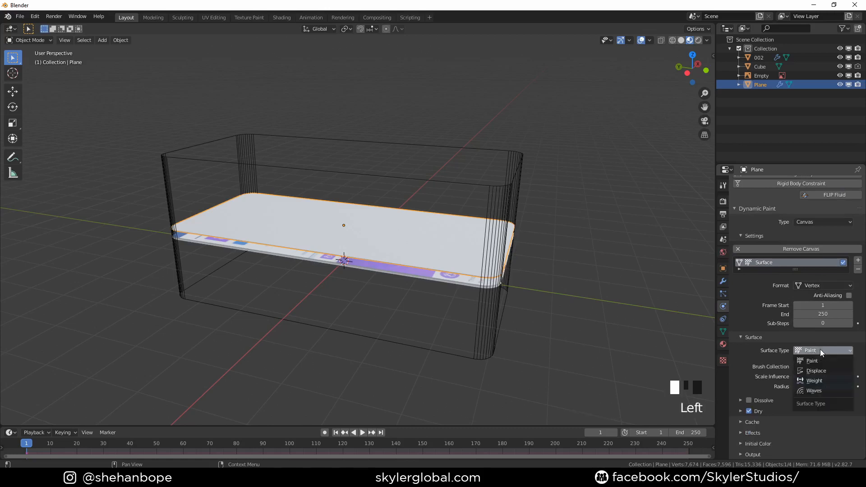
left_click(817, 391)
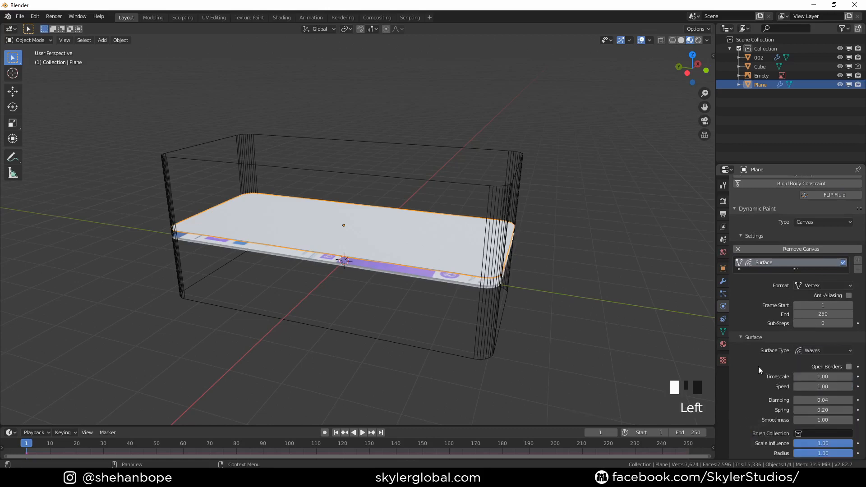
scroll(758, 365, "down", 1)
scroll(758, 365, "up", 1)
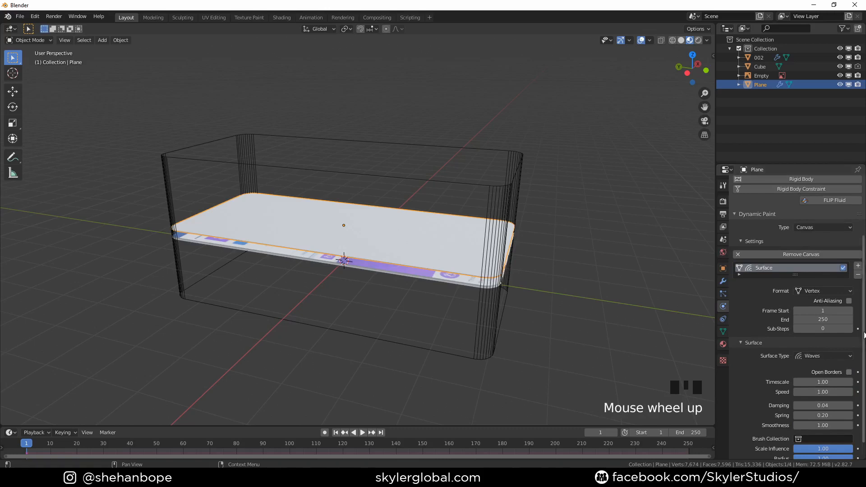
left_click(849, 302)
scroll(758, 387, "down", 3)
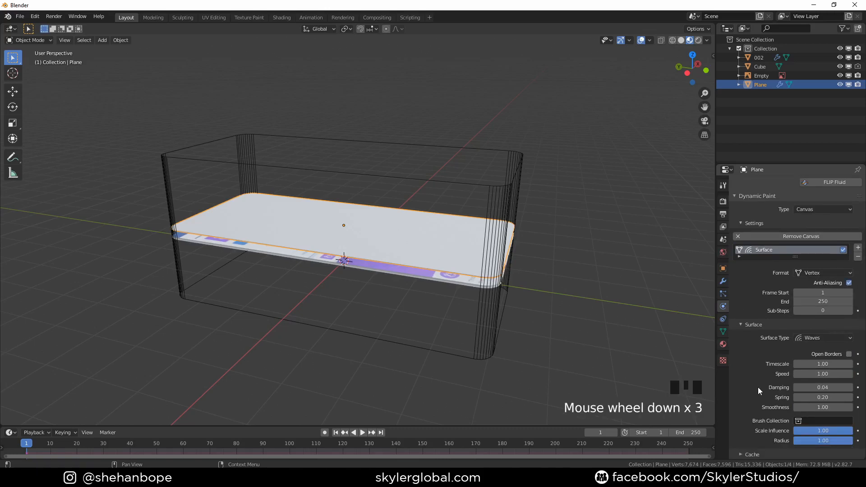
middle_click_drag(529, 355, 510, 336)
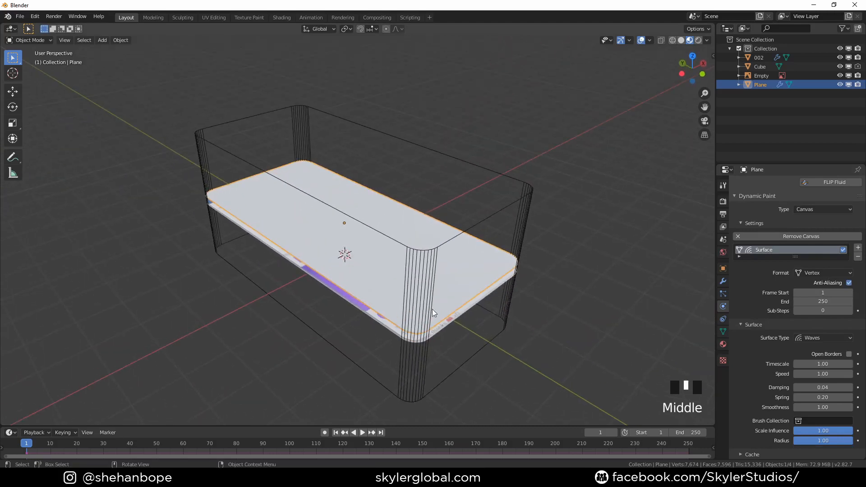
Add a UV sphere at the origin and scale it down to about 0.333
key("shift+a")
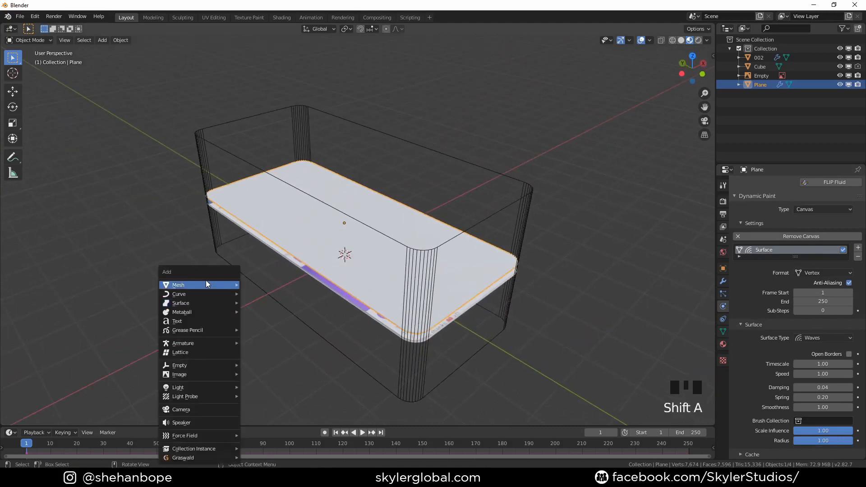
mouse_move(212, 284)
left_click(283, 312)
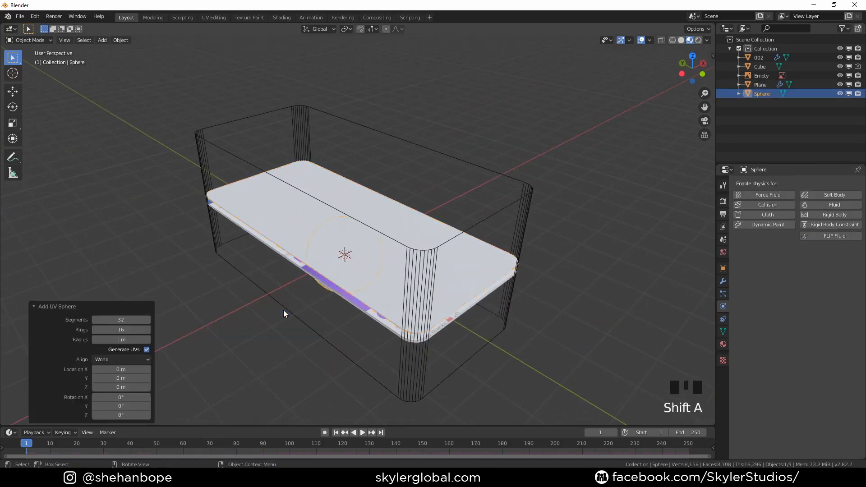
middle_click_drag(545, 293, 499, 289)
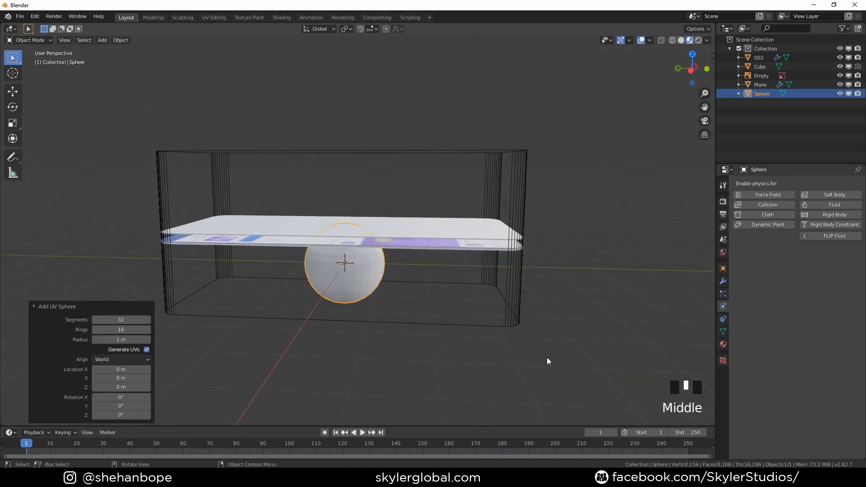
key("s")
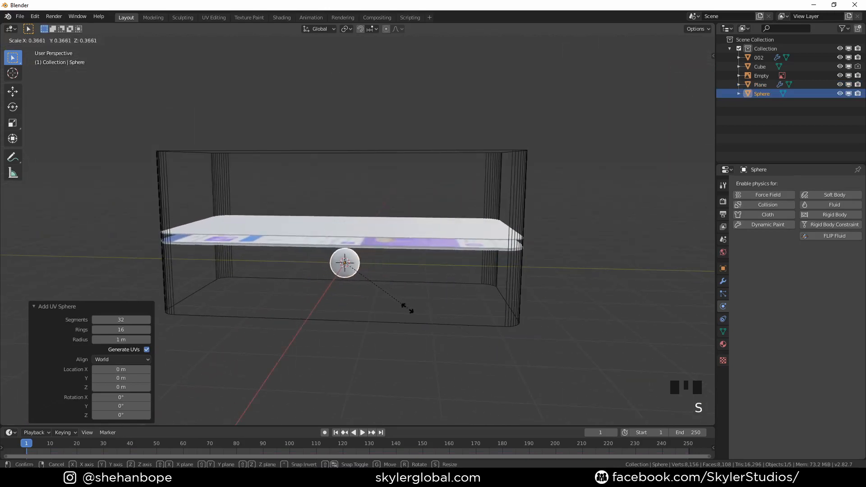
left_click(401, 306)
Raise the sphere about 1.47 m along the Z axis so it sits above the upper plane
key("g")
key("z")
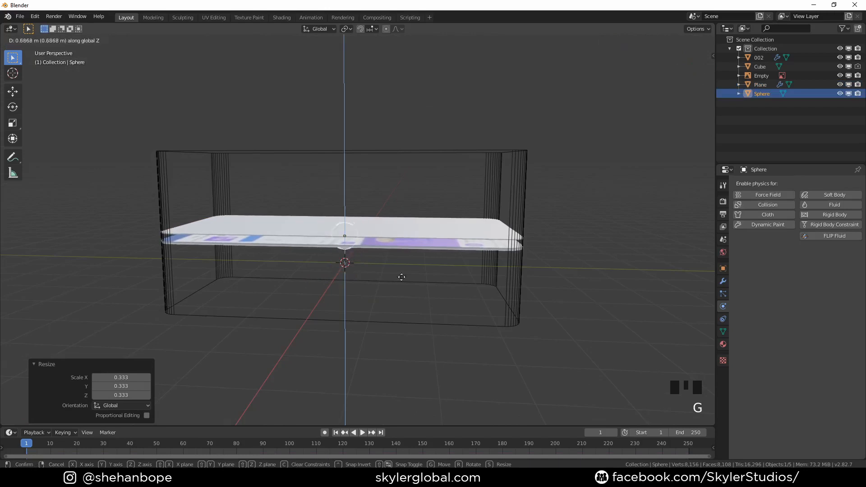
left_click(406, 248)
scroll(406, 246, "up", 2)
middle_click_drag(391, 193, 431, 207, "shift")
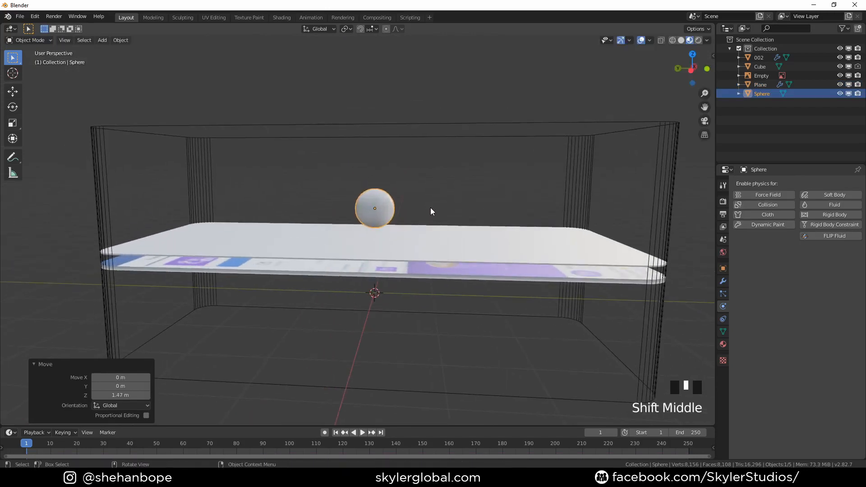
Give the sphere a level 2 Subdivision modifier and shade it smooth
key("ctrl+2")
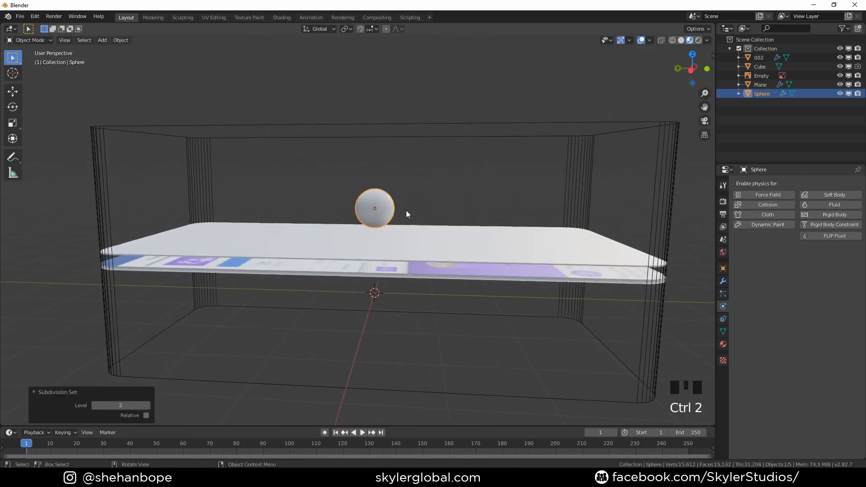
left_click(724, 282)
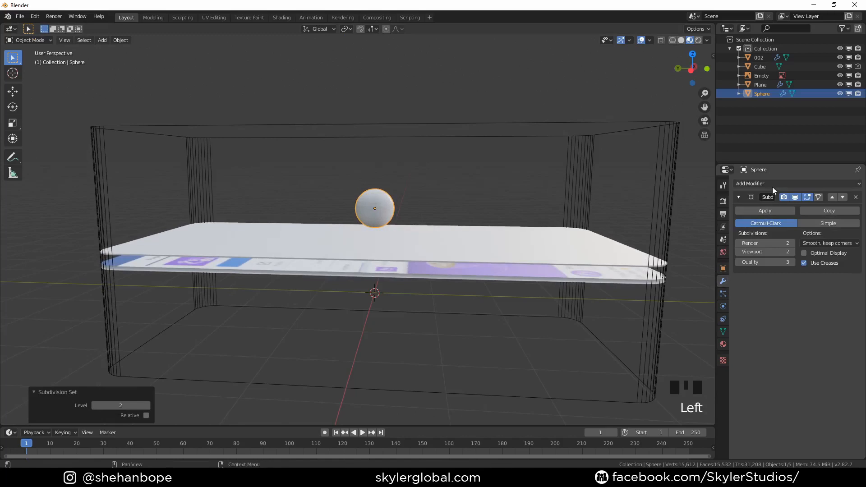
scroll(394, 188, "up", 5)
right_click(427, 160)
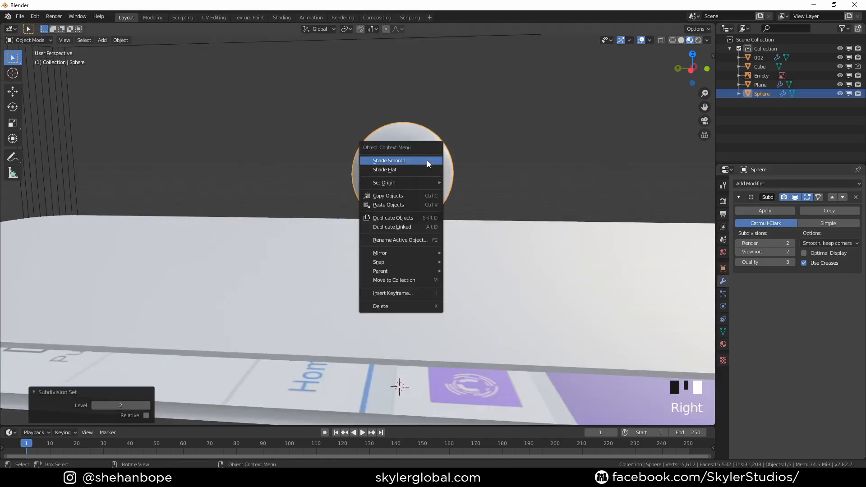
left_click(427, 161)
scroll(426, 161, "up", 3)
middle_click_drag(426, 180, 425, 204)
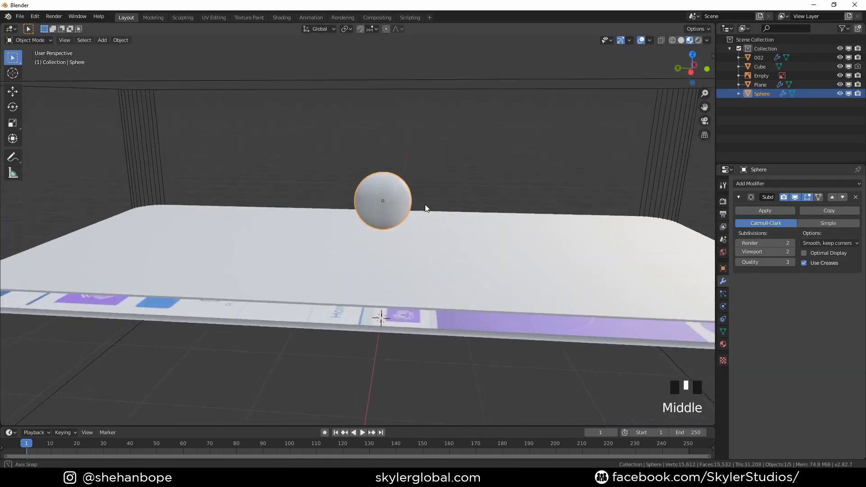
Enable Dynamic Paint on the sphere, set its type to Brush and add the brush
left_click(724, 306)
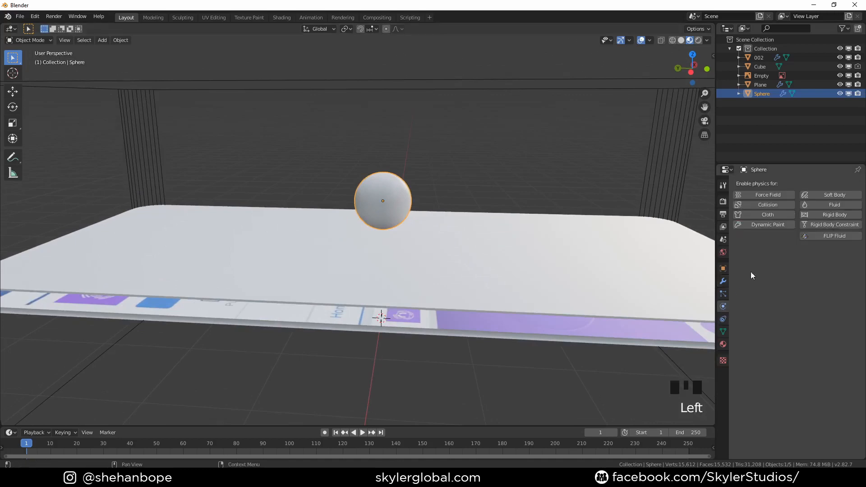
left_click(776, 224)
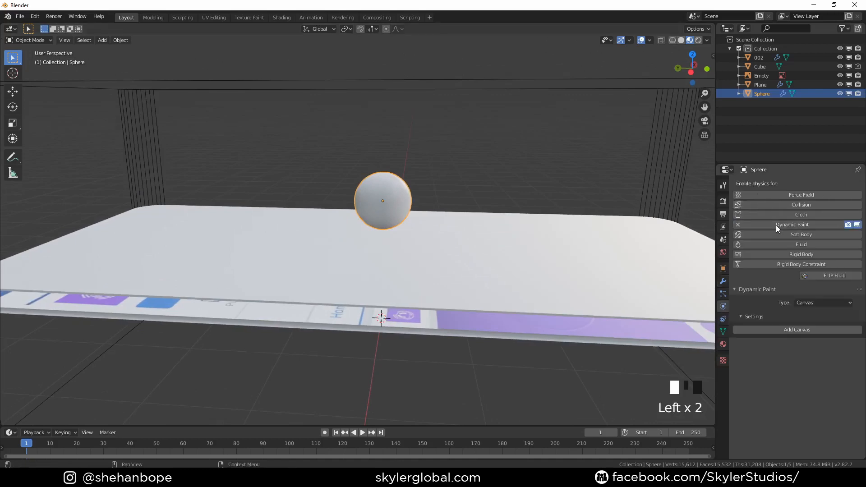
left_click_drag(811, 301, 811, 320)
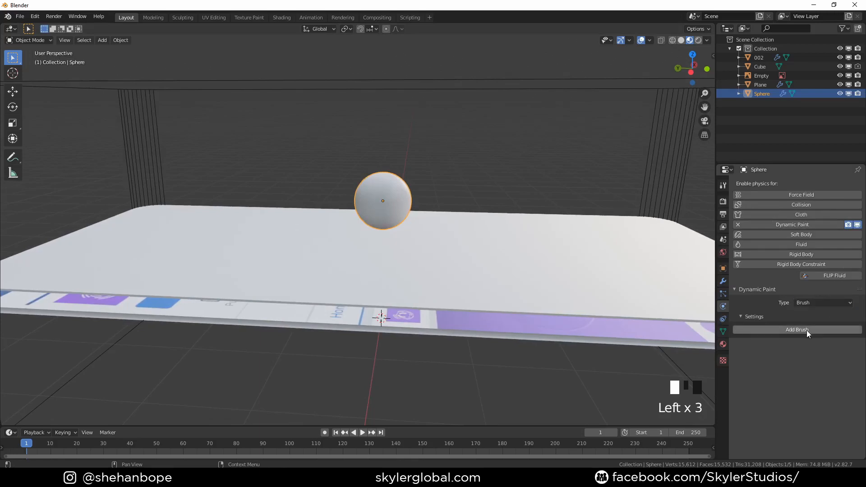
left_click(807, 330)
scroll(354, 194, "down", 2)
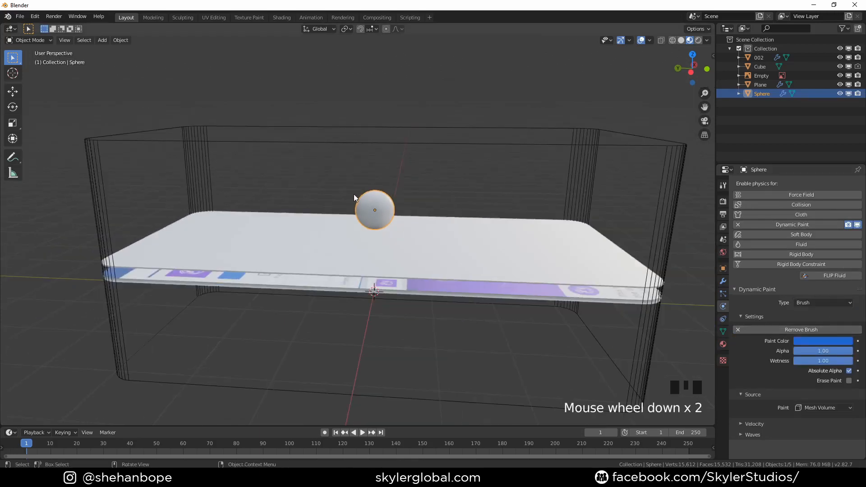
Try moving the sphere down along the Z axis into the upper plane and back up
left_click(382, 203)
middle_click_drag(437, 208, 436, 223)
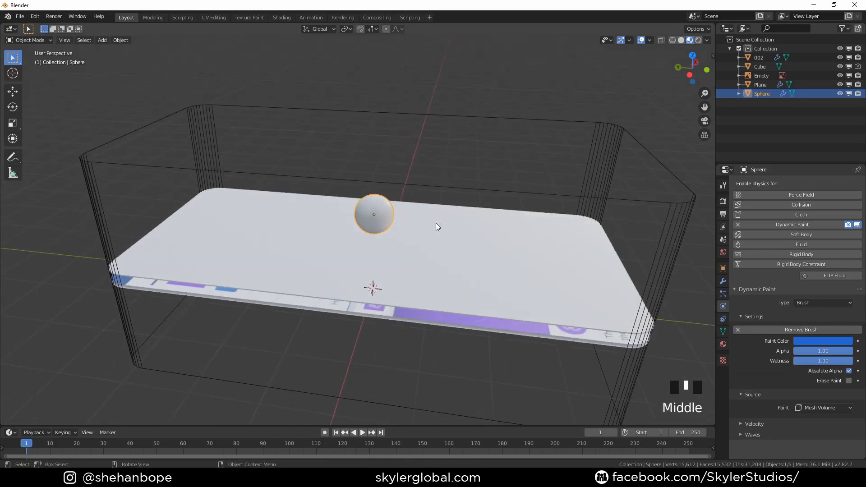
key("g")
key("z")
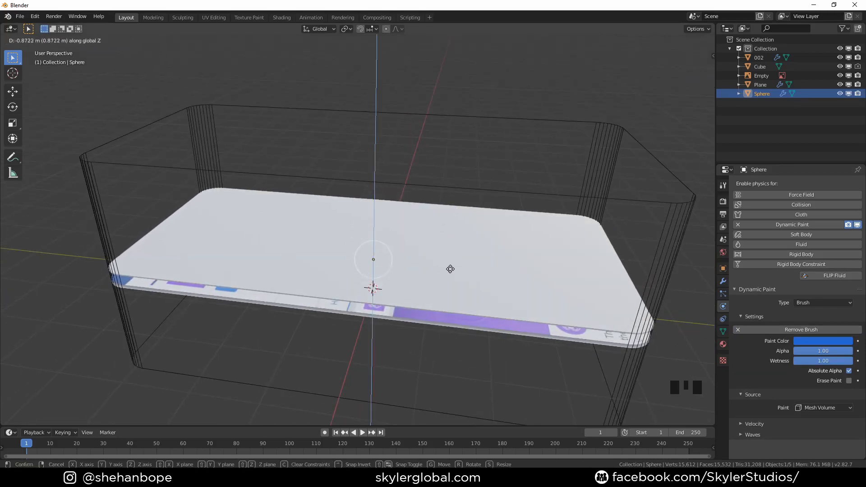
left_click(451, 224)
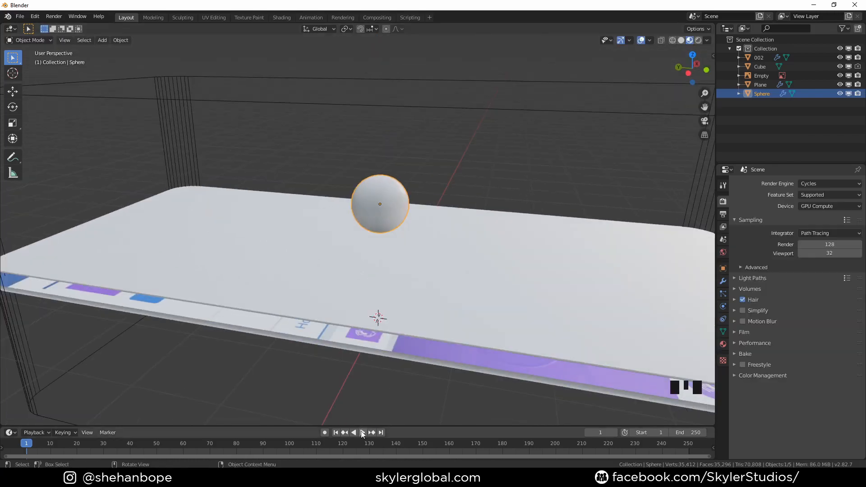
Play the animation while moving the sphere through the upper plane to preview the waves, and cancel the move
key("Left")
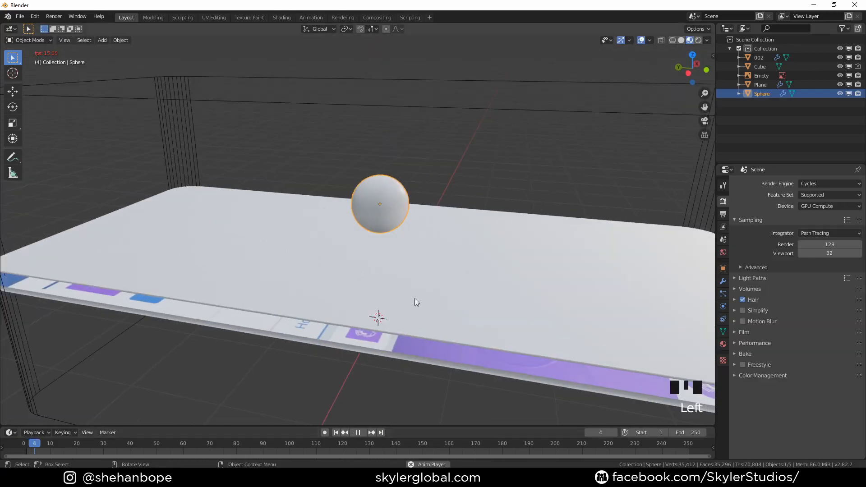
key("g")
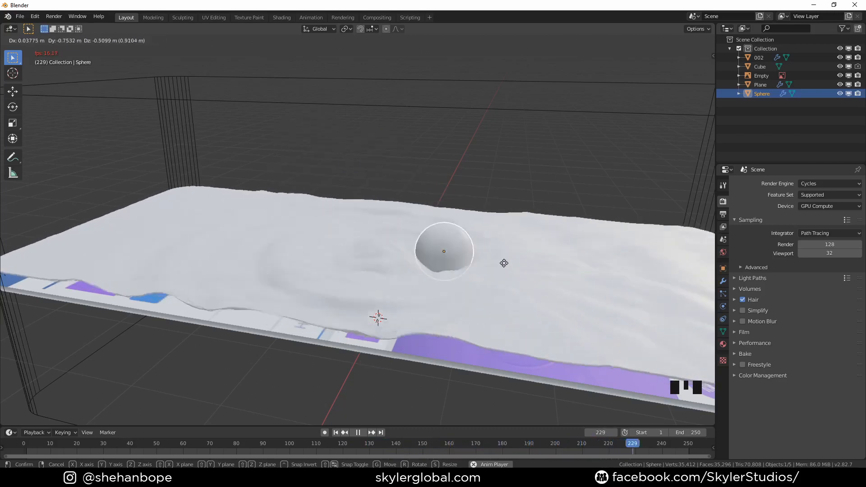
right_click(332, 249)
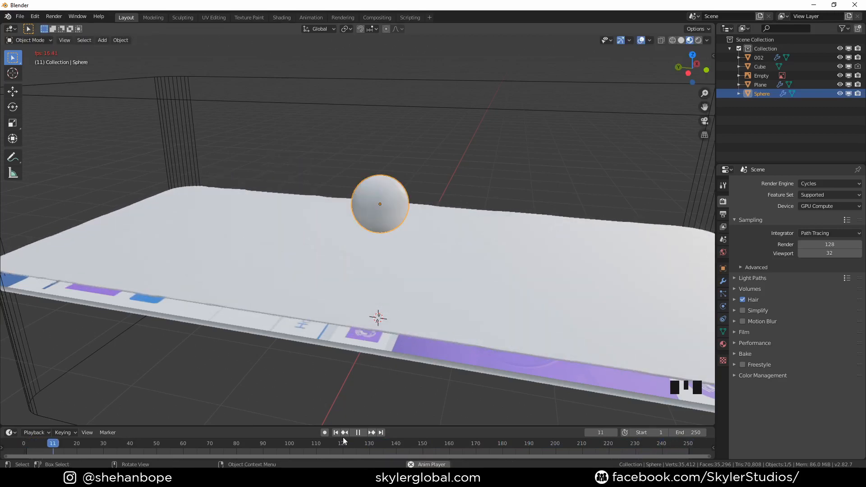
Stop the playback and return the timeline to frame 1, keeping the sphere and upper plane in view
left_click(359, 434)
middle_click_drag(345, 272, 383, 275)
scroll(383, 276, "down", 2)
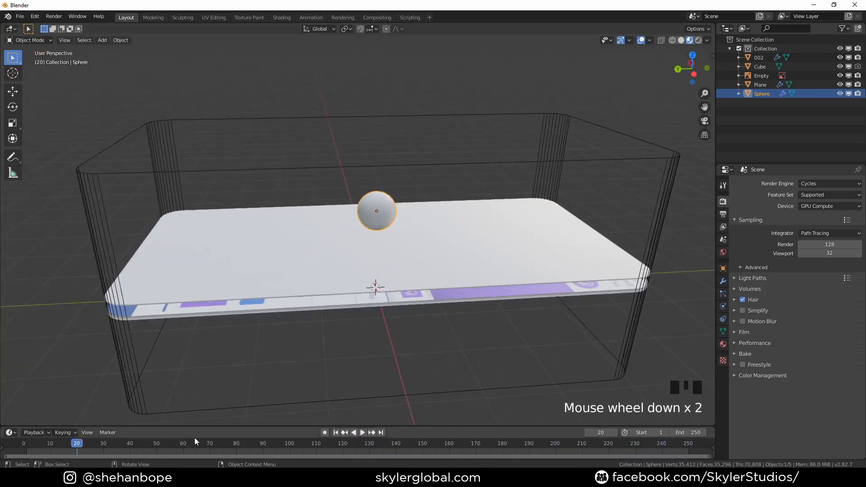
key("space")
left_click(31, 447)
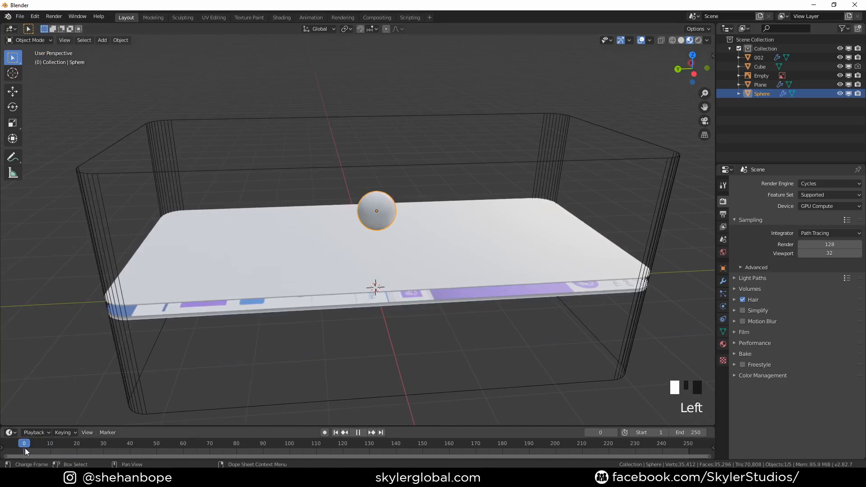
scroll(304, 387, "up", 3)
middle_click_drag(304, 386, 433, 262)
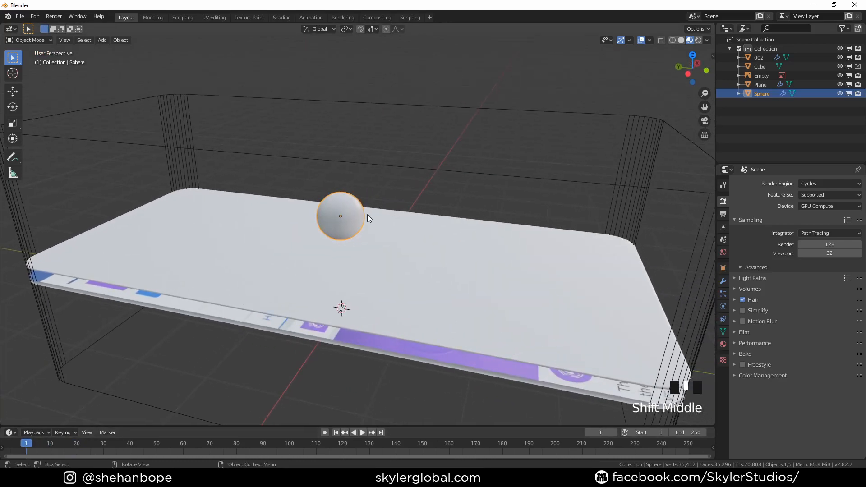
Move the sphere about -3.71 m along Y to the phone's end and insert a LocRotScale keyframe at frame 1
key("KP_7")
scroll(367, 217, "down", 3)
middle_click_drag(364, 230, 352, 182, "shift")
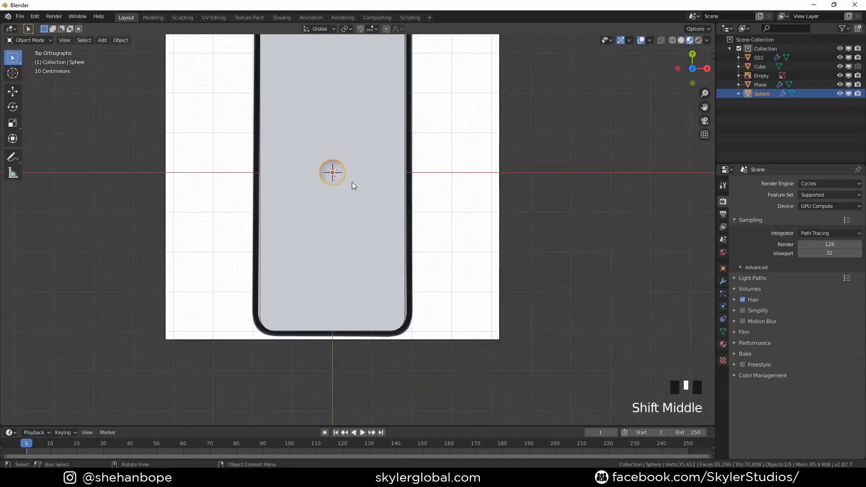
key("g")
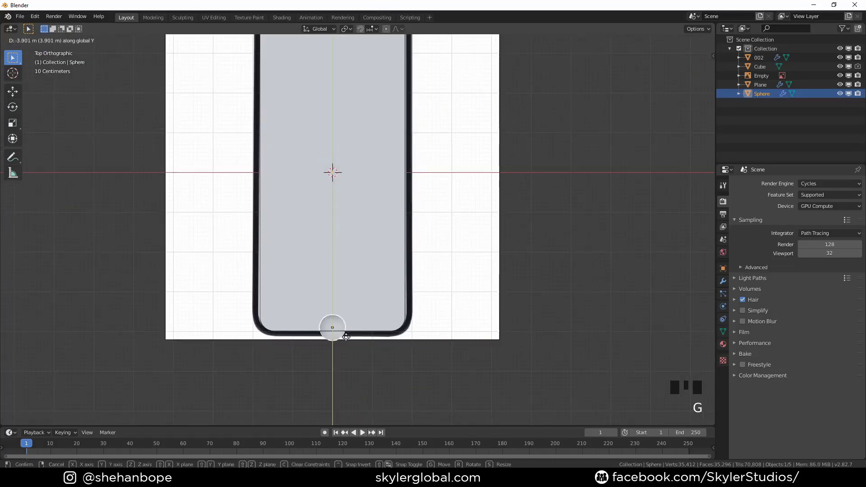
left_click(348, 333)
key("i")
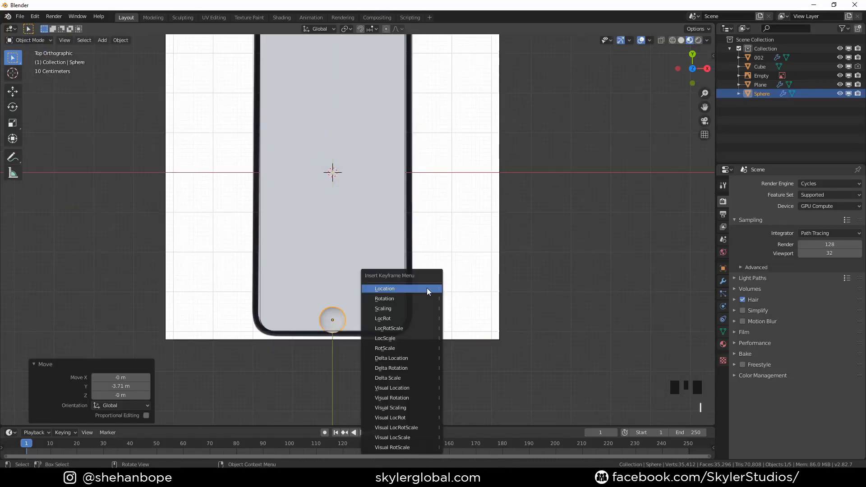
left_click(418, 328)
Turn on auto keying and raise the sphere about 0.46 m along Z at frame 1
middle_click_drag(419, 329, 456, 229)
scroll(457, 228, "down", 1)
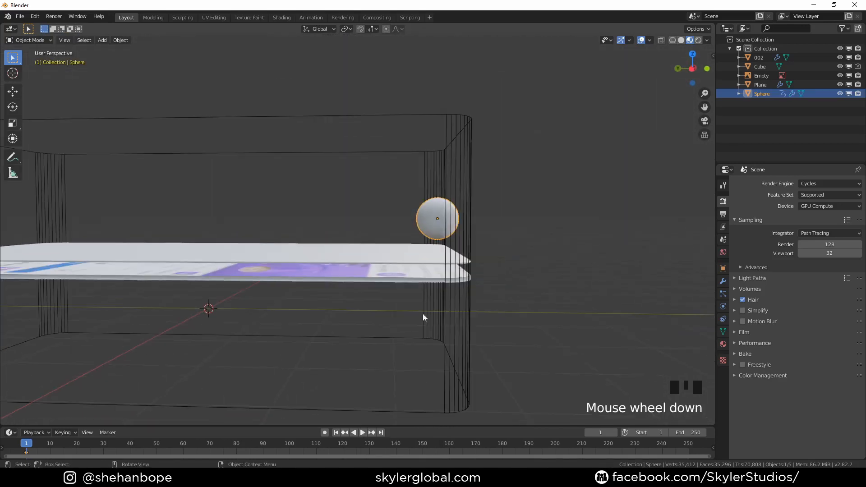
left_click(325, 432)
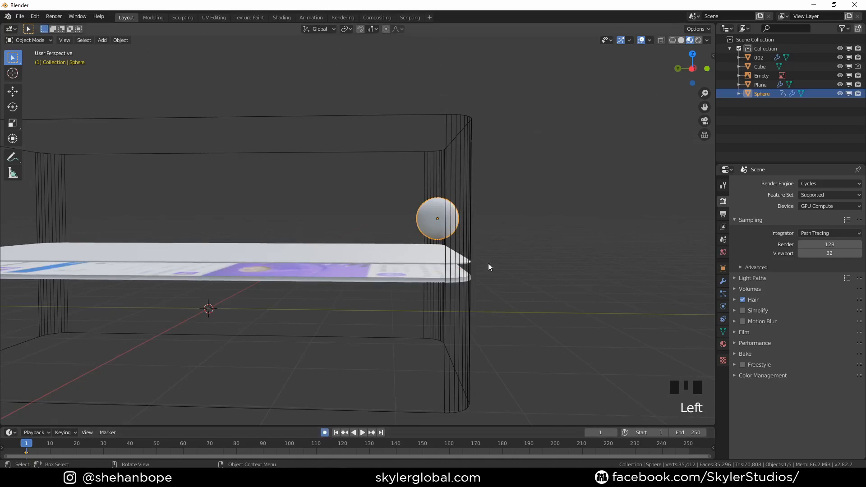
key("g")
key("z")
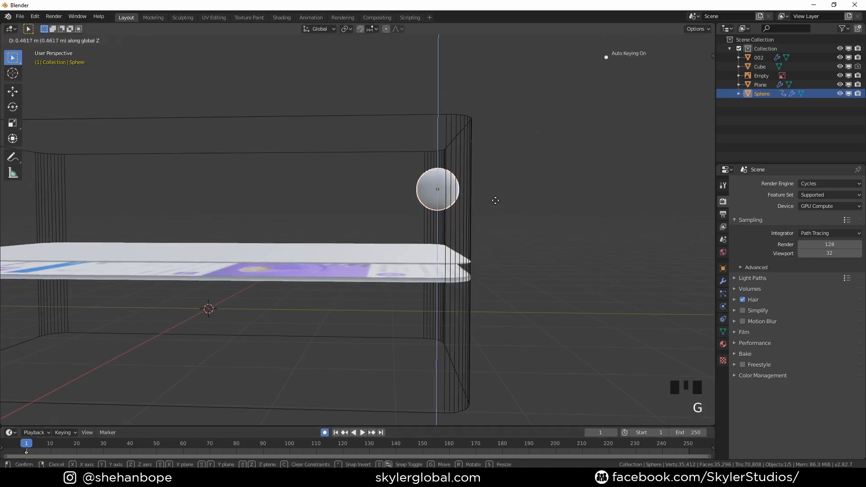
left_click(497, 199)
At frame 30, move the sphere about 1.35 m in Y and -0.726 m in Z so it touches the upper plane
left_click_drag(39, 447, 104, 451)
key("KP_3")
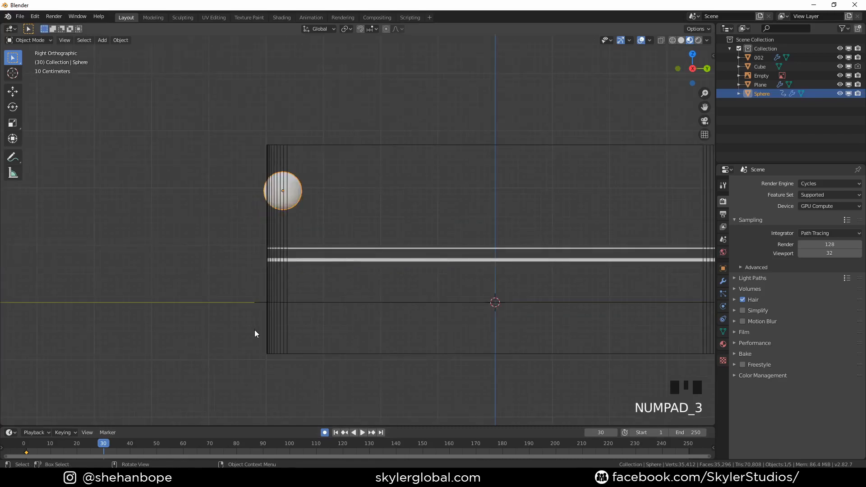
middle_click_drag(255, 331, 201, 319, "shift")
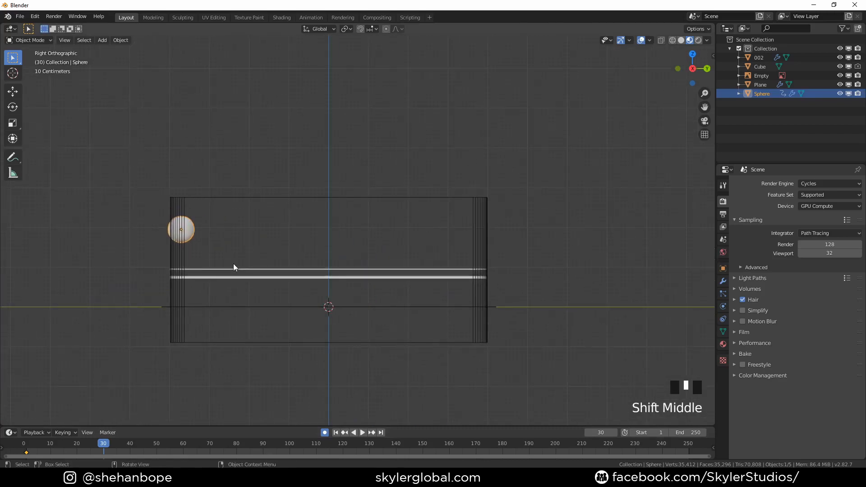
key("g")
left_click(292, 296)
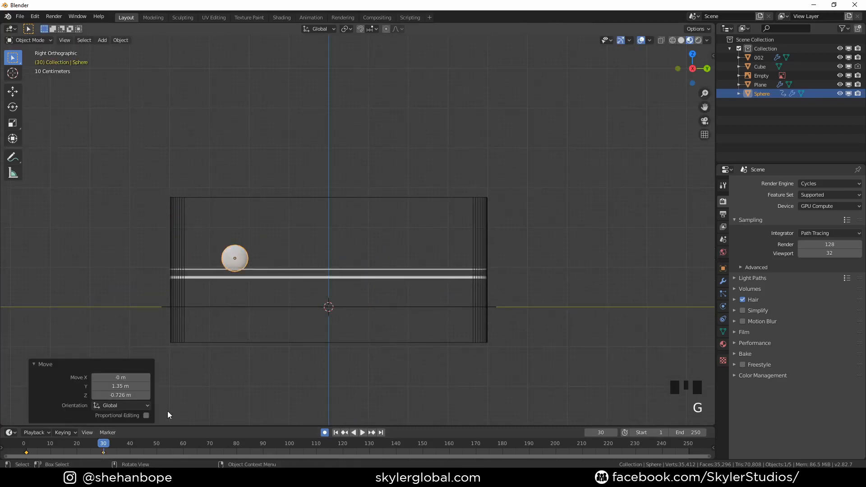
At frame 59, move the sphere about 2.52 m in Y and -0.0454 m in Z, near the middle of the plane
left_click_drag(106, 445, 202, 444)
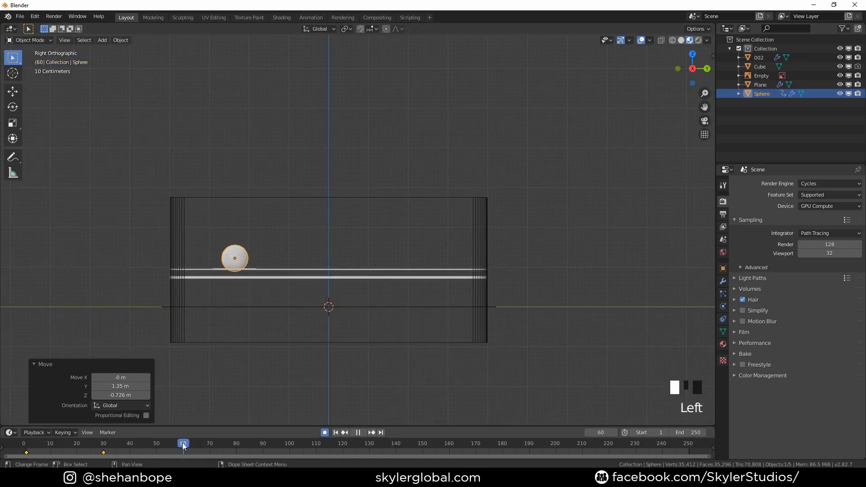
key("Left")
key("g")
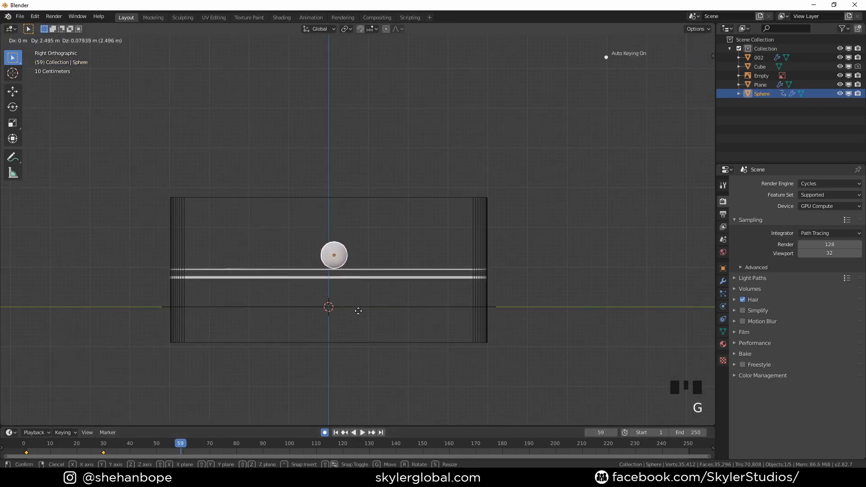
left_click(358, 311)
At frame 45, lift the sphere about 0.93 m in Z and 0.0567 m in Y to form a bounce
left_click_drag(181, 445, 140, 450)
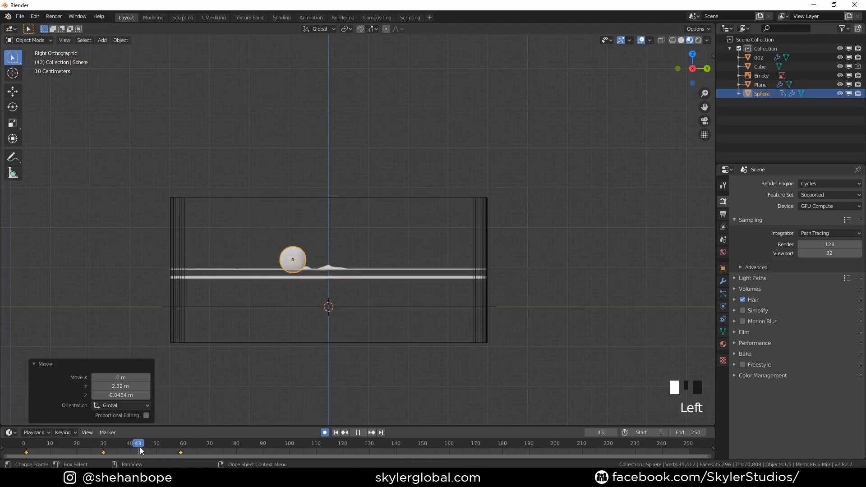
key("g")
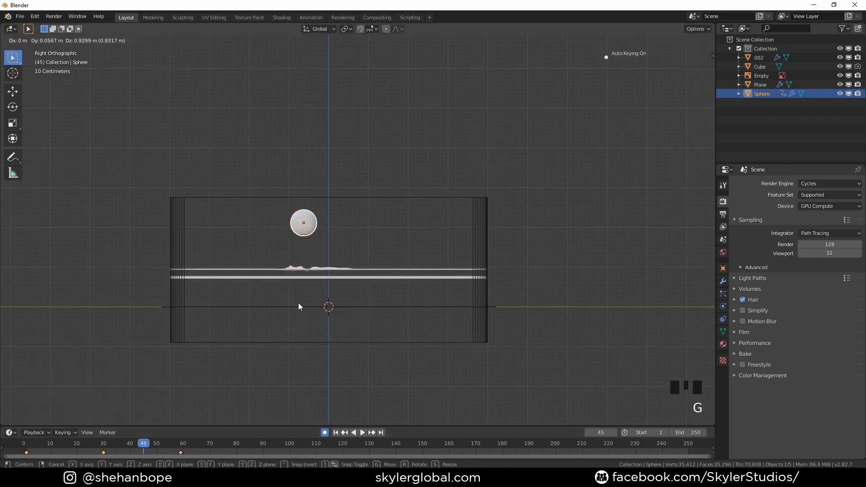
left_click(299, 307)
At frame 91, move the sphere about 2.44 m in Y and 0.0113 m in Z toward the plane's far end
left_click_drag(144, 446, 194, 452)
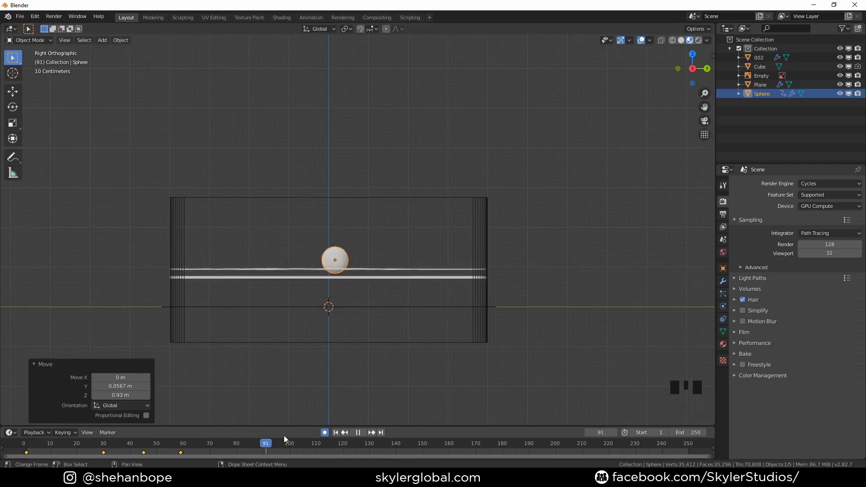
left_click_drag(285, 438, 285, 440)
key("g")
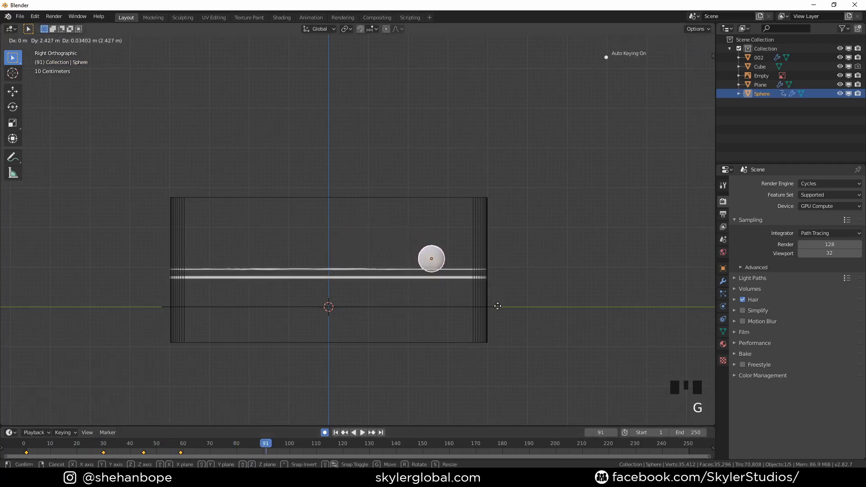
left_click(498, 306)
At frame 121, move the sphere up and outward past the far end of the rounded cube
left_click_drag(265, 445, 284, 452)
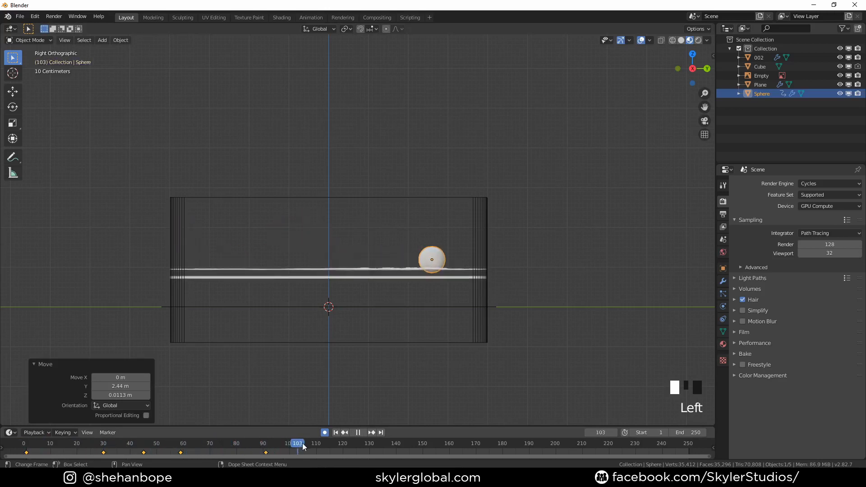
left_click_drag(345, 446, 347, 445)
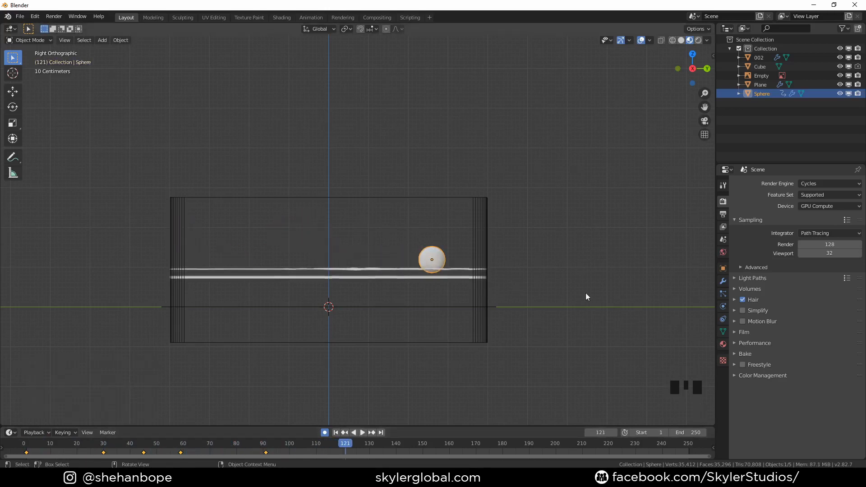
key("g")
left_click(612, 267)
Play the animation from frame 1 to check the sphere's bounces and the waves on the upper plane
middle_click_drag(612, 266, 361, 320)
left_click_drag(345, 447, 83, 447)
scroll(316, 370, "up", 2)
left_click(28, 447)
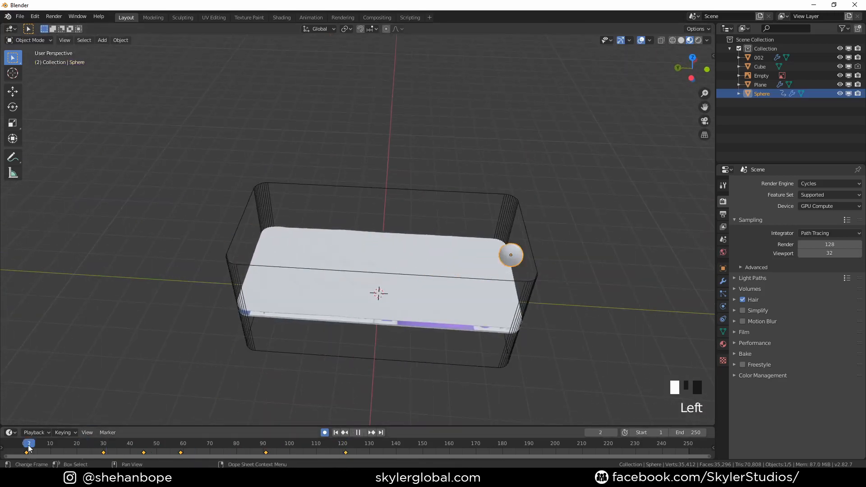
middle_click_drag(189, 392, 298, 339)
scroll(296, 366, "up", 2)
scroll(318, 317, "up", 3)
key("space")
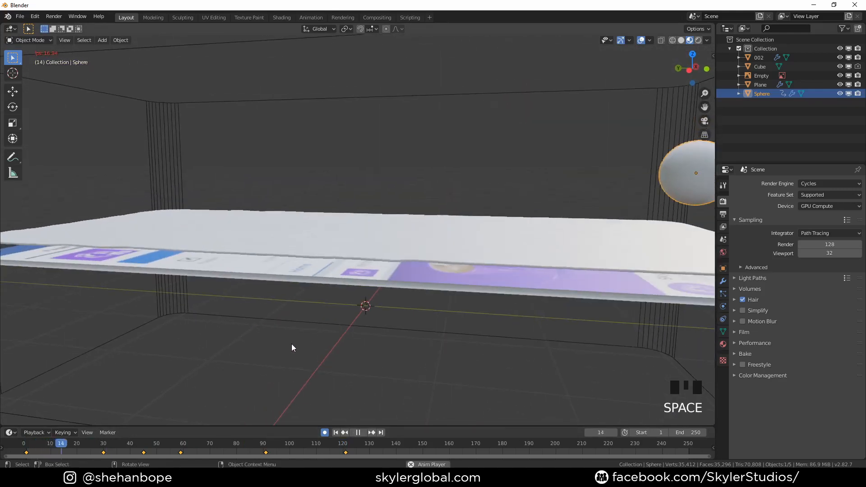
key("space")
left_click(345, 433)
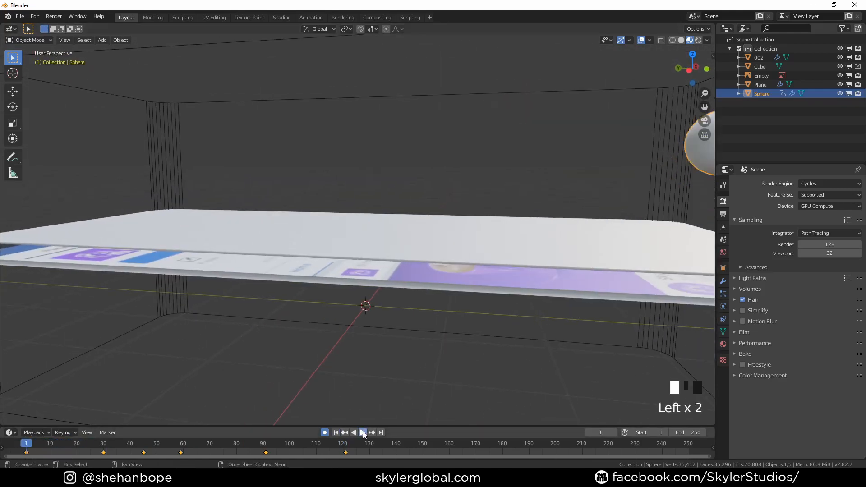
left_click(363, 433)
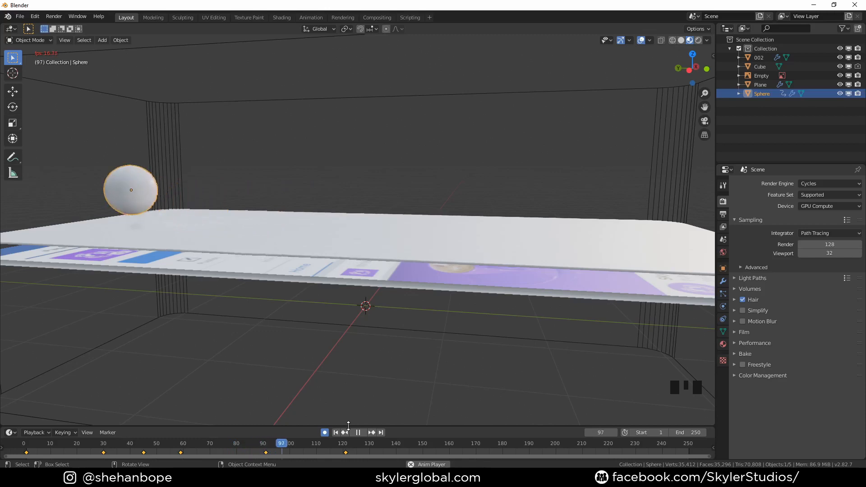
scroll(377, 363, "down", 3)
middle_click_drag(377, 363, 369, 378)
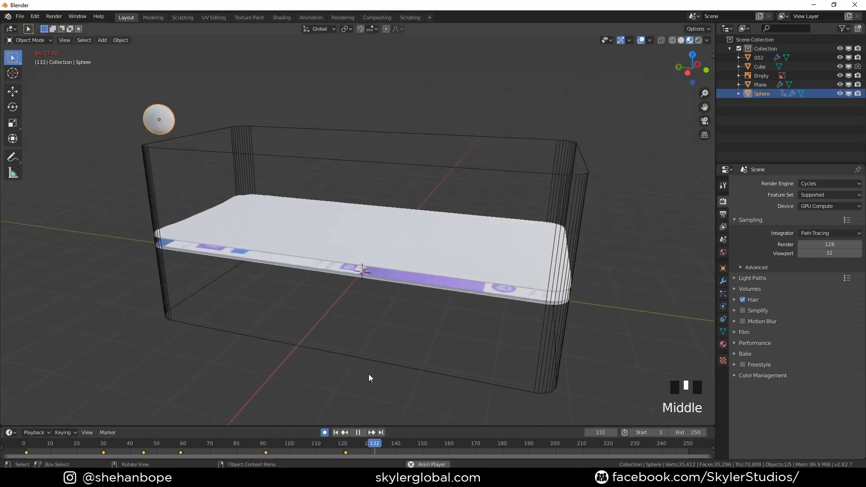
key("space")
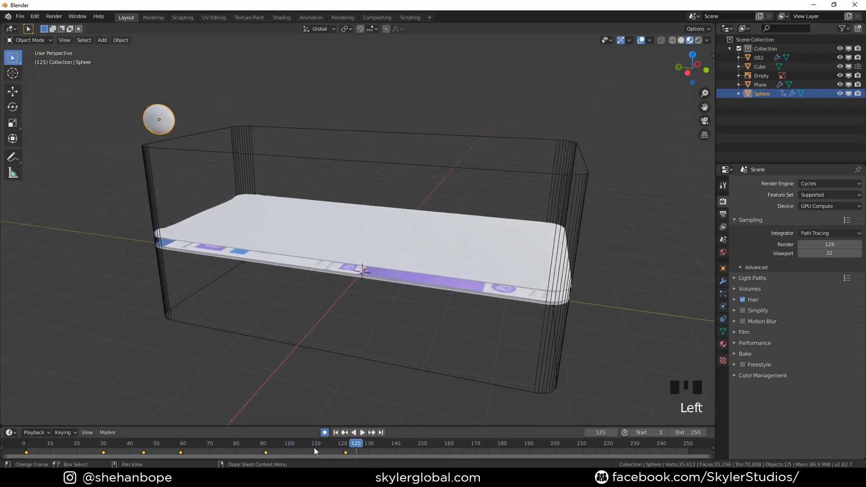
Return to frame 1, select all the sphere's keyframes and scale them down so the last one falls at frame 80
key("shift+Left")
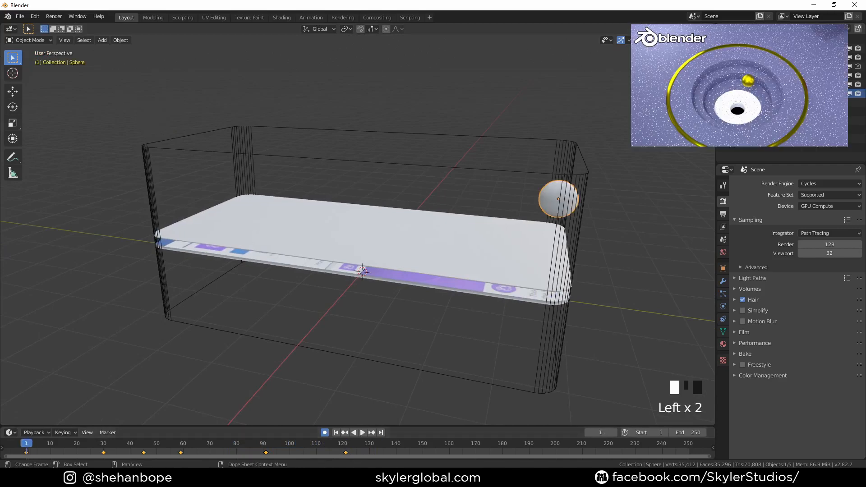
key("Left")
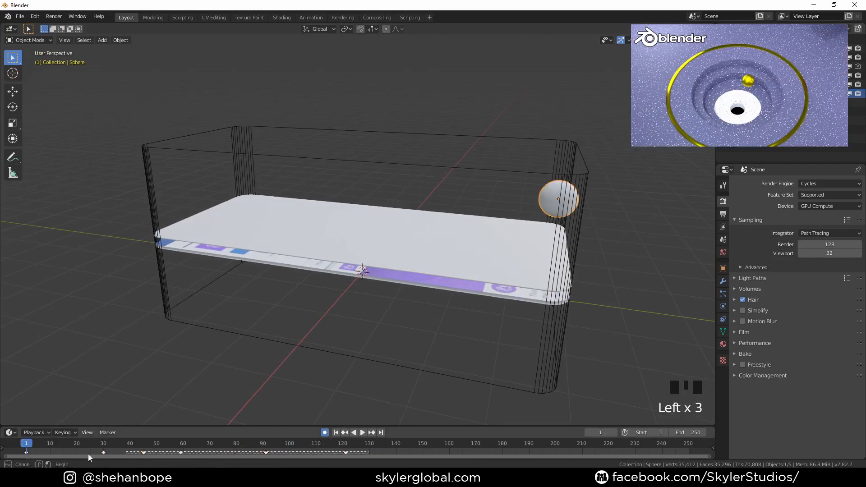
key("s")
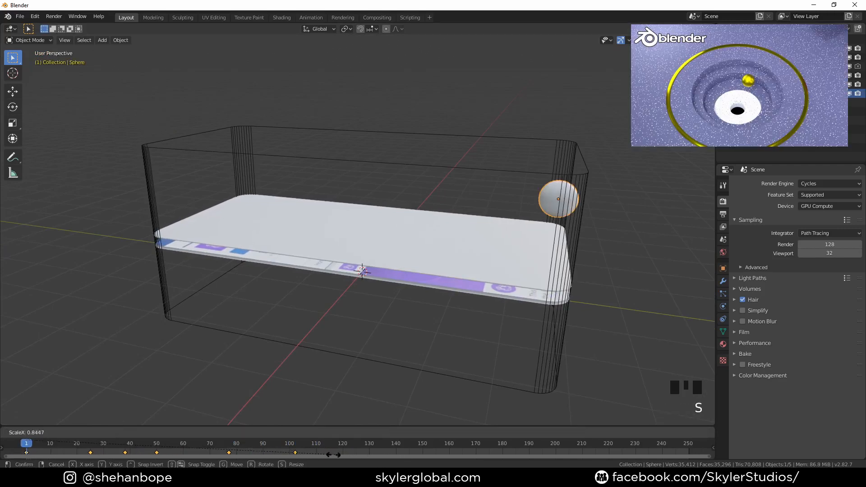
Play the shortened animation to frame 66 and examine the waves on the upper plane in Solid shading
key("space")
middle_click_drag(302, 346, 306, 322)
scroll(282, 343, "up", 2)
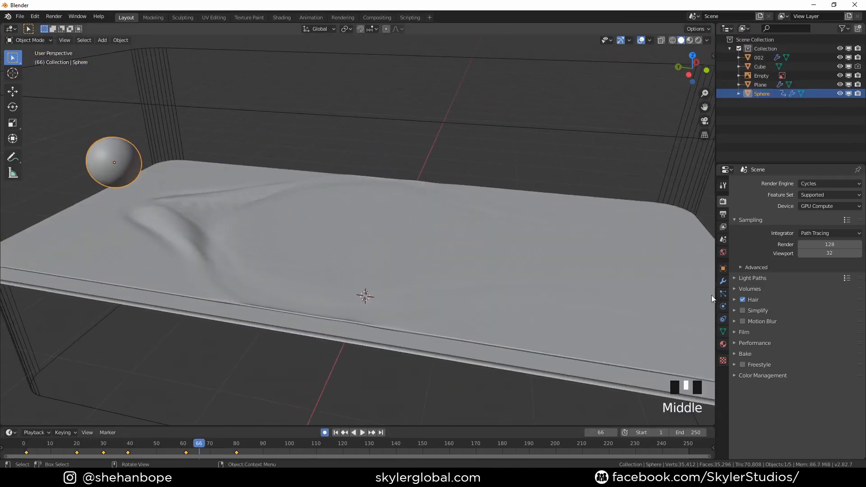
Move the upper plane's Dynamic Paint modifier to the top of its stack, above Subdivision, Boolean and Solidify
left_click(724, 281)
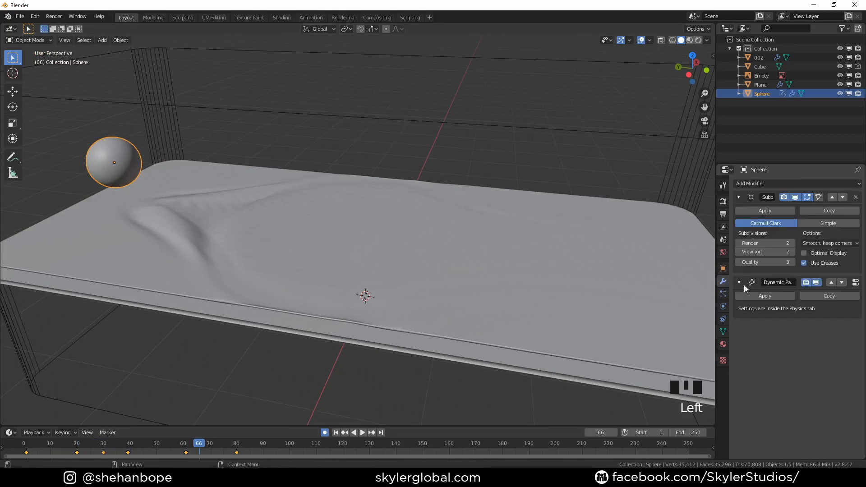
left_click(835, 283)
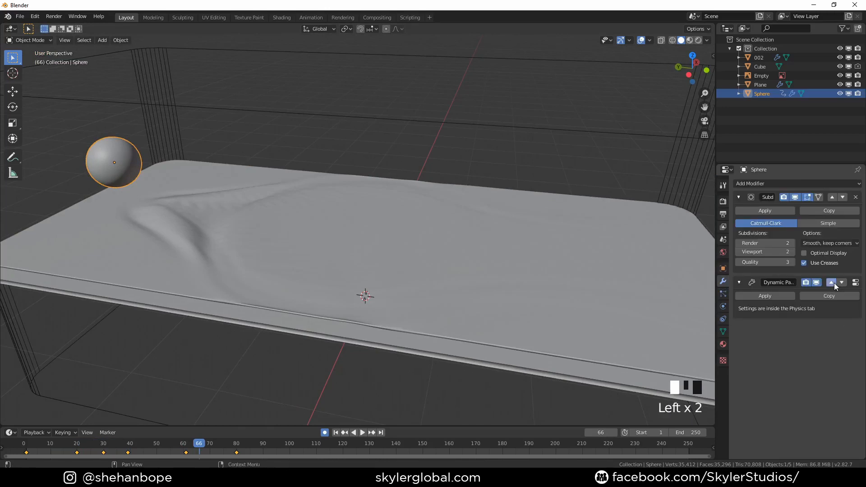
left_click(161, 212)
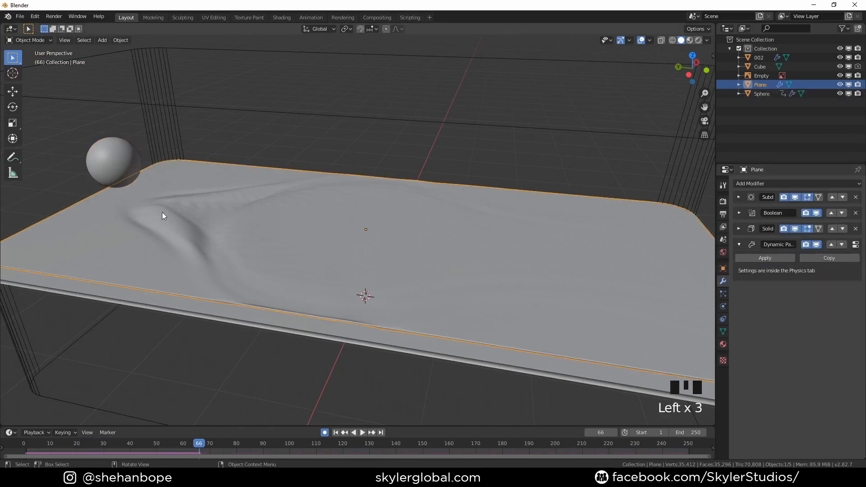
left_click(831, 243)
left_click(832, 230)
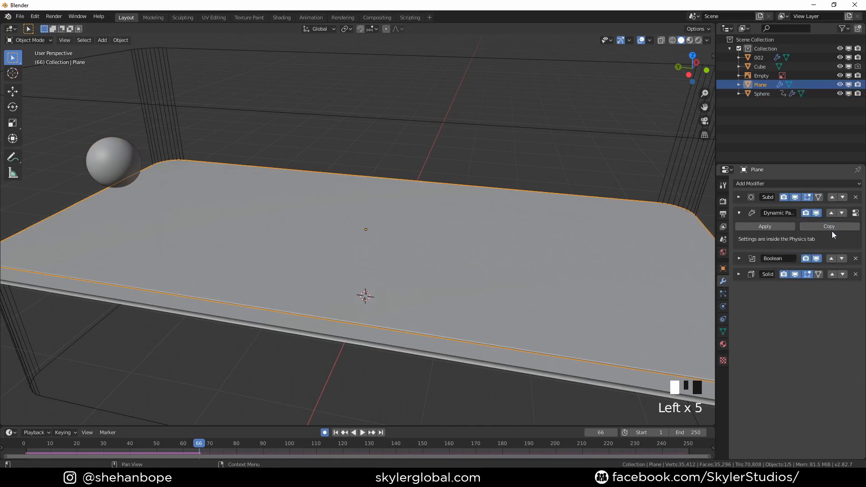
left_click(832, 214)
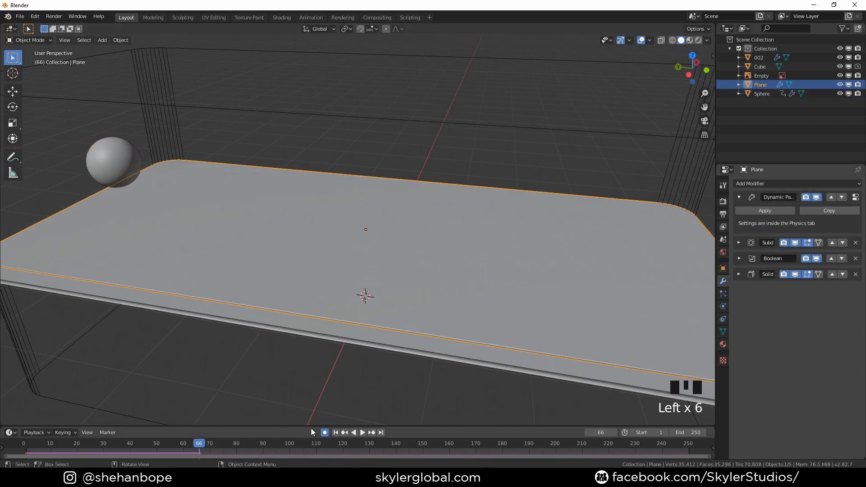
Play the animation from frame 1 to examine the waves on the upper plane, and return to frame 1
left_click(336, 433)
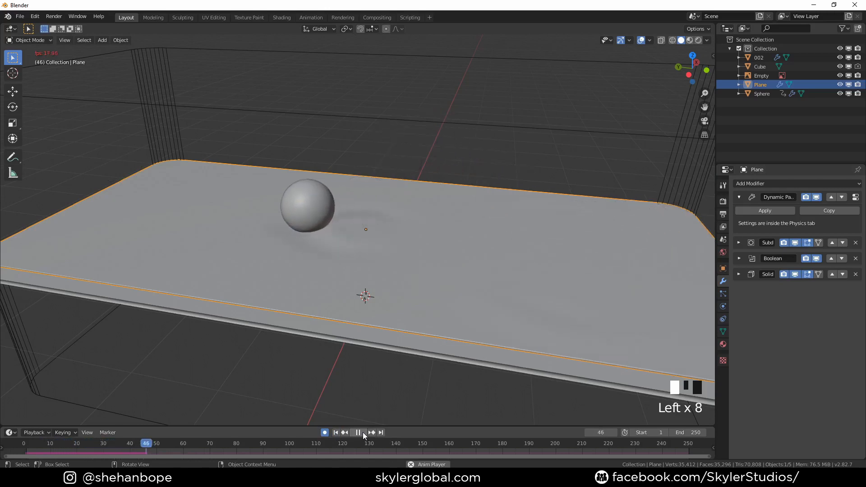
key("space")
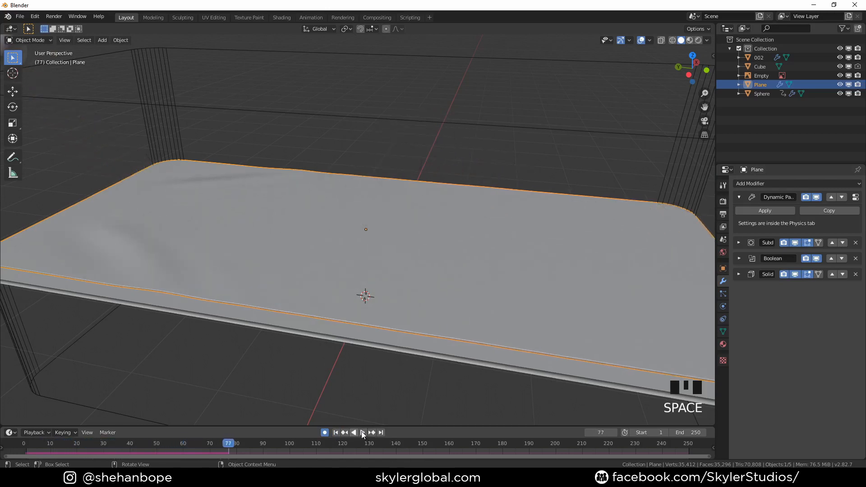
left_click_drag(199, 445, 24, 447)
left_click(26, 445)
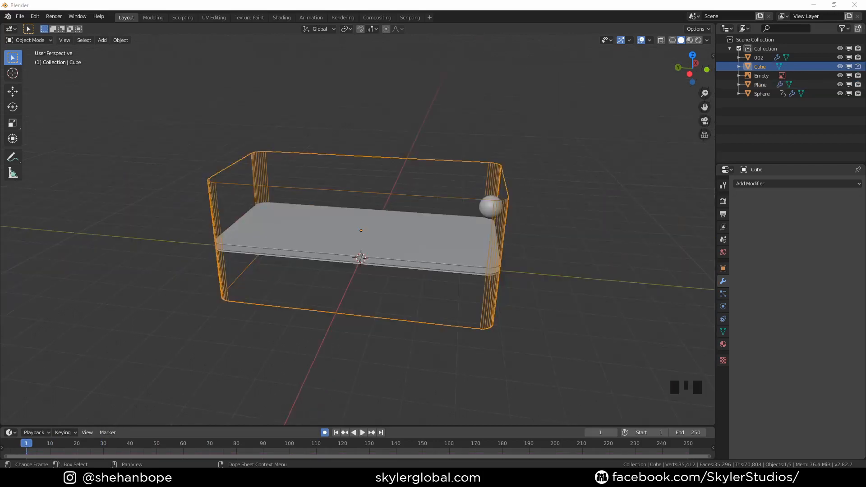
Switch to the Animation workspace, change the Dope Sheet to a Graph Editor and enlarge that area upward
left_click(315, 18)
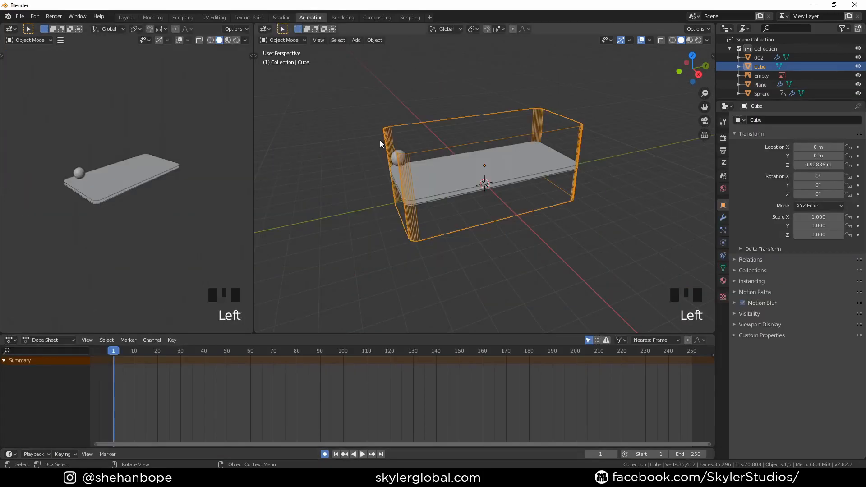
scroll(406, 217, "up", 2)
left_click(10, 340)
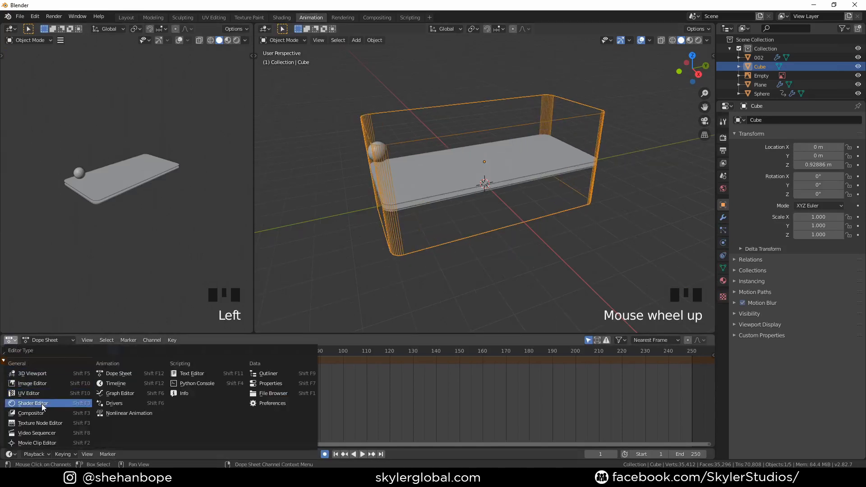
left_click(120, 393)
left_click_drag(239, 335, 249, 280)
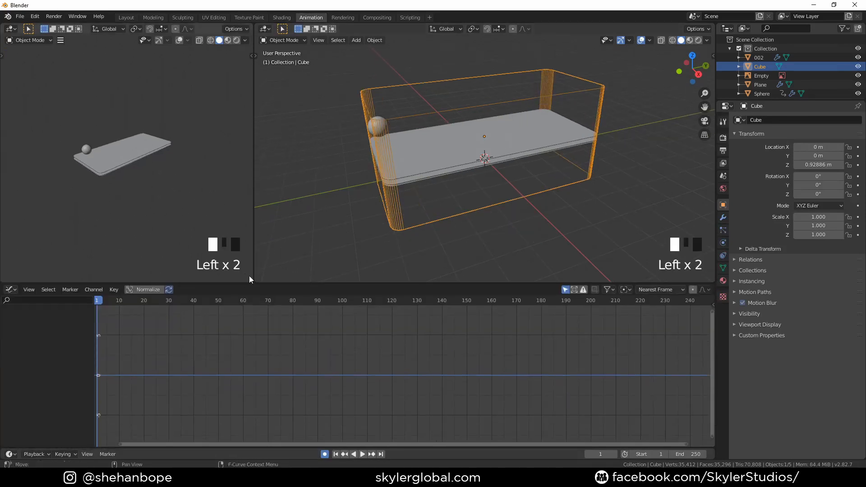
Select the sphere and show only its Z Location curve, framed to fill the Graph Editor
left_click(378, 127)
left_click(10, 326)
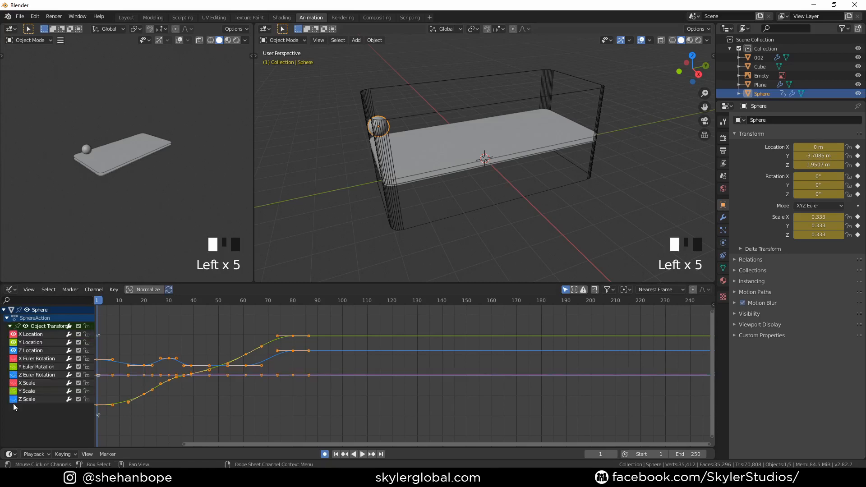
left_click(14, 343)
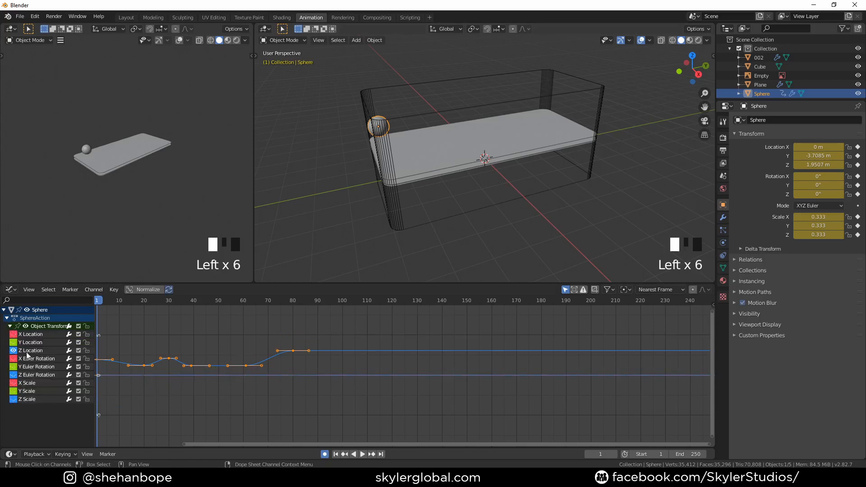
key("Home")
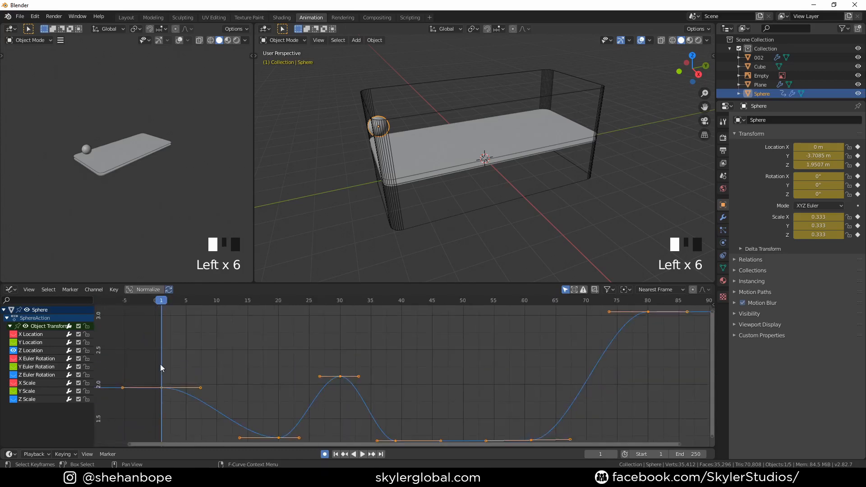
Scale the handles of the Z Location keyframe at frame 20 to 0 for a sharp bounce
scroll(252, 370, "down", 2)
middle_click_drag(350, 374, 326, 356)
scroll(328, 356, "up", 1)
left_click_drag(243, 407, 302, 423)
key("s")
key("0")
key("Return")
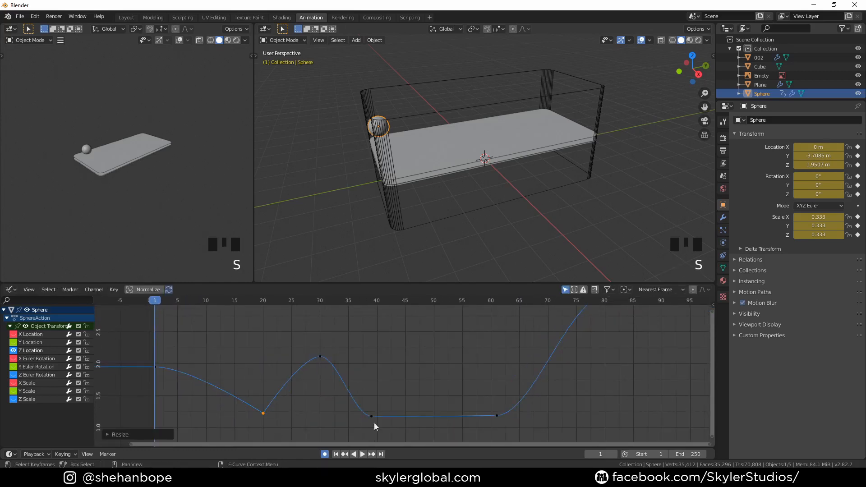
Scale the handles of the Z Location keyframes at frames 39 and 61 to 0 for sharp corners
left_click_drag(386, 401, 367, 439)
key("s")
key("0")
key("Return")
middle_click_drag(464, 371, 467, 390)
left_click_drag(399, 414, 428, 435)
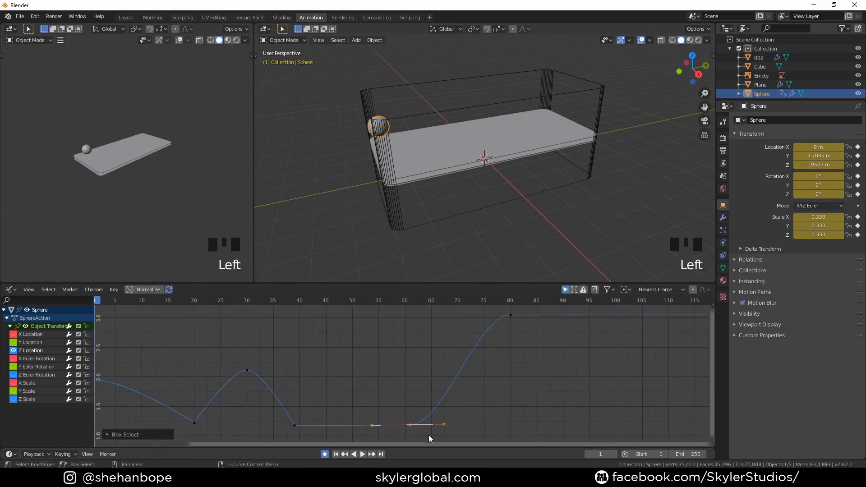
Lengthen the handles of the Z Location keyframes at frames 30 and 80 to round the curve there
key("s")
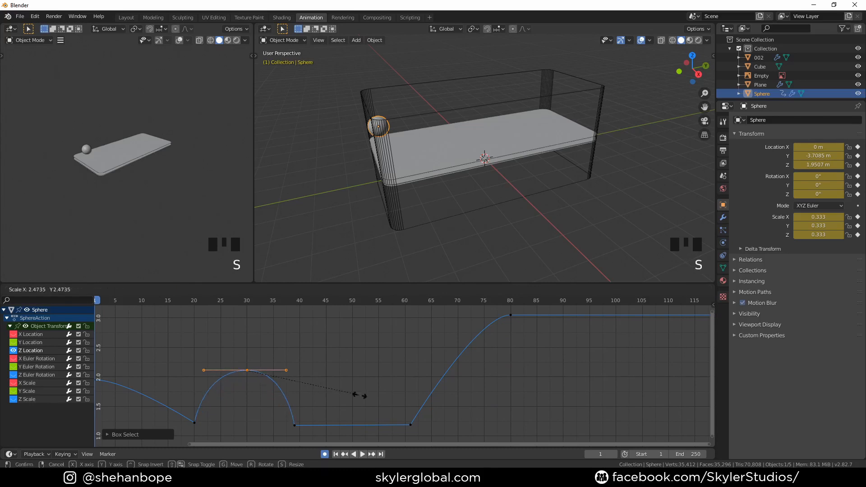
left_click(357, 396)
middle_click_drag(491, 328, 426, 344)
left_click_drag(426, 317, 458, 356)
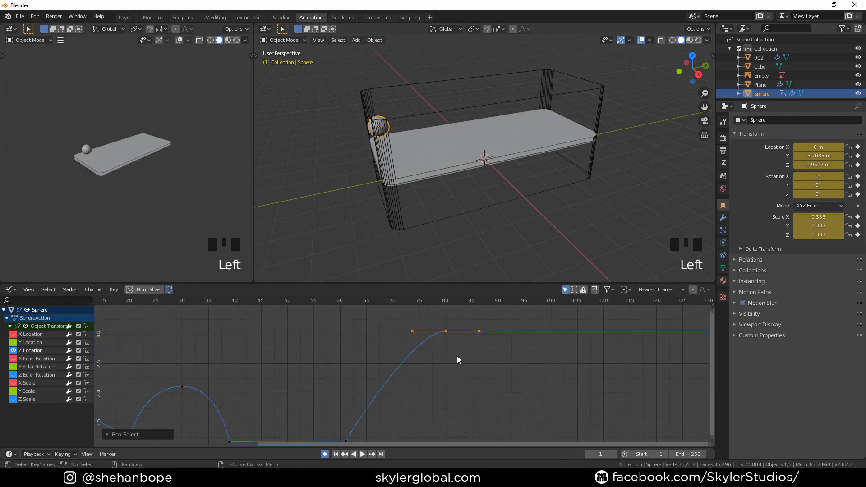
scroll(471, 367, "down", 2)
key("s")
left_click(530, 400)
scroll(474, 388, "down", 2)
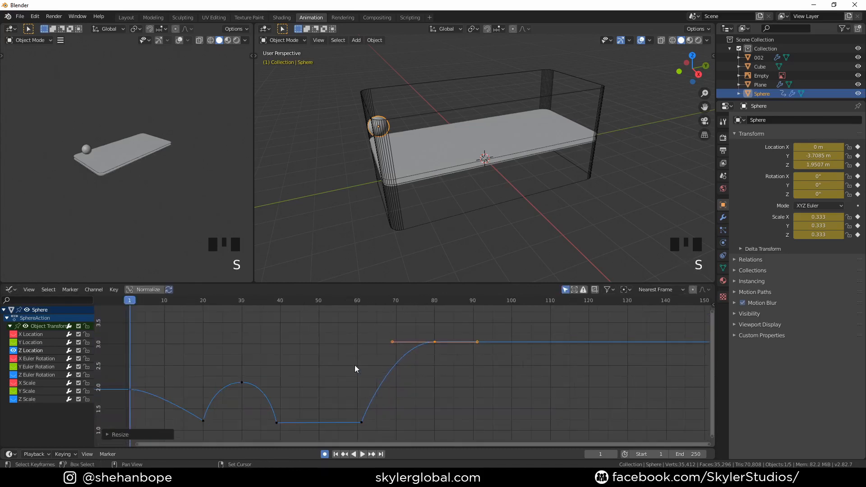
Lengthen the handles of the Z Location keyframe at frame 1 about 1.7 times, and play the animation to frame 62
middle_click_drag(330, 371, 465, 356)
left_click_drag(239, 365, 289, 403)
key("s")
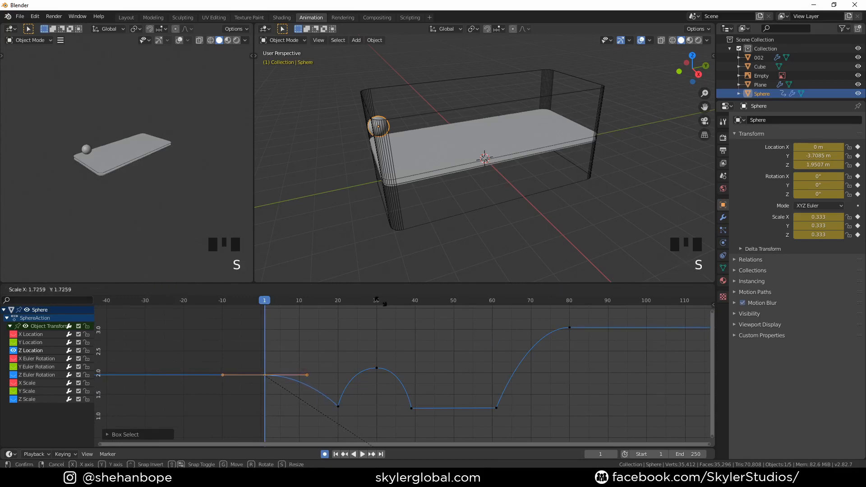
left_click(424, 329)
key("space")
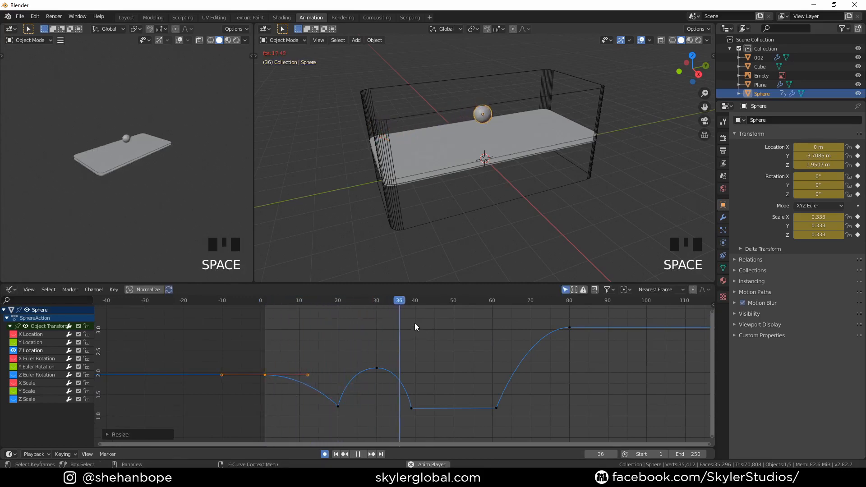
key("space")
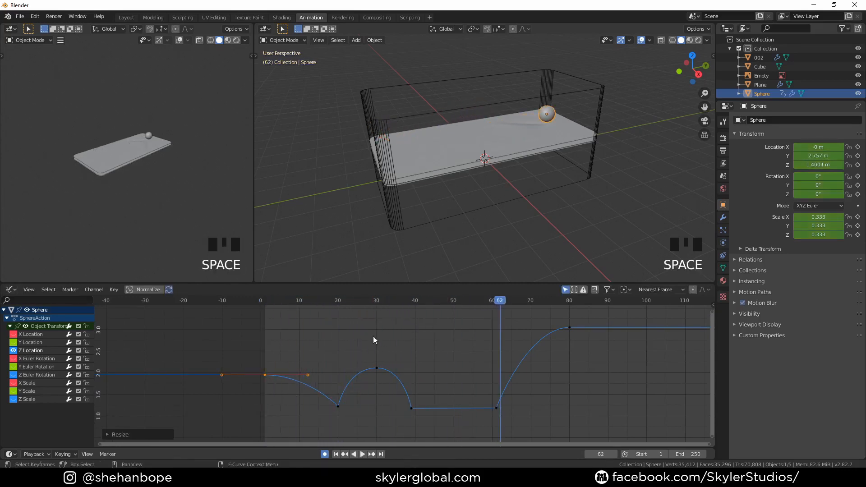
Adjust the handles of the Z Location keyframe at frame 30 and lower that keyframe to about 1.8
left_click(376, 367)
key("s")
left_click(414, 394)
key("g")
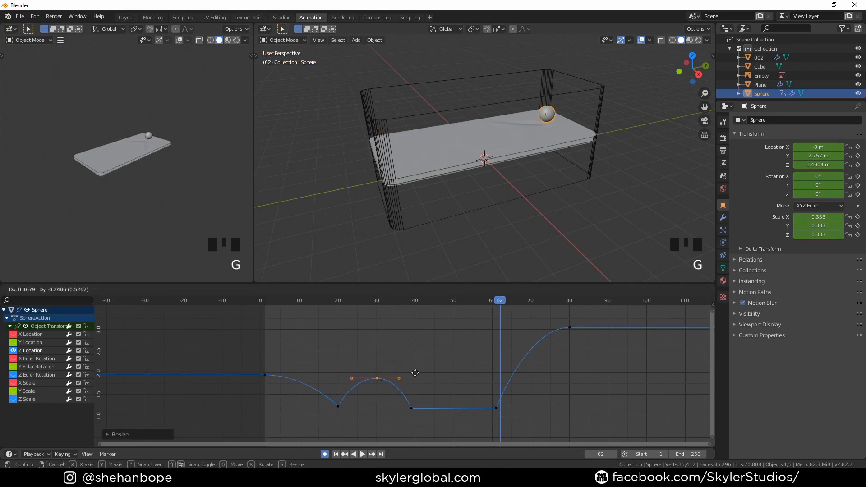
left_click(415, 373)
Replay the animation from frame 1 to frame 83 to check the lowered second bounce
key("shift+Left")
key("space")
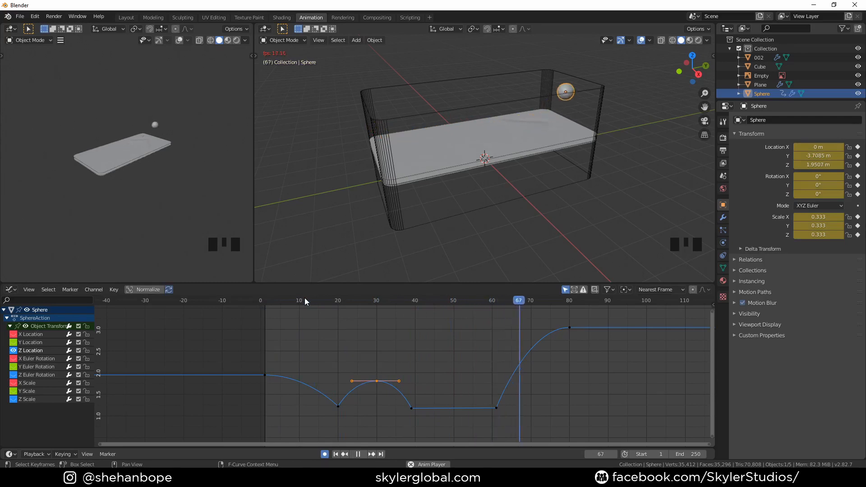
key("space")
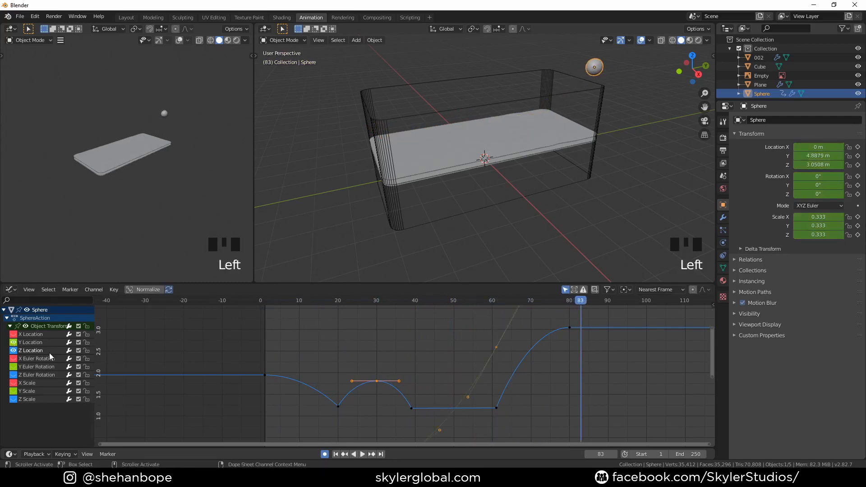
Try scaling the Y Location keyframes at frames 30 and 39 to 0, and undo the scaling
scroll(408, 349, "down", 5)
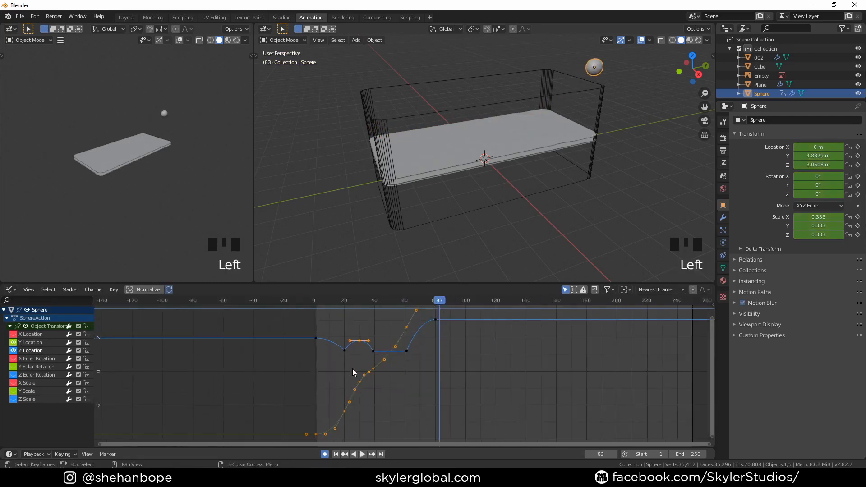
left_click_drag(353, 370, 391, 396)
key("s")
right_click(410, 407)
key("s")
key("0")
key("Return")
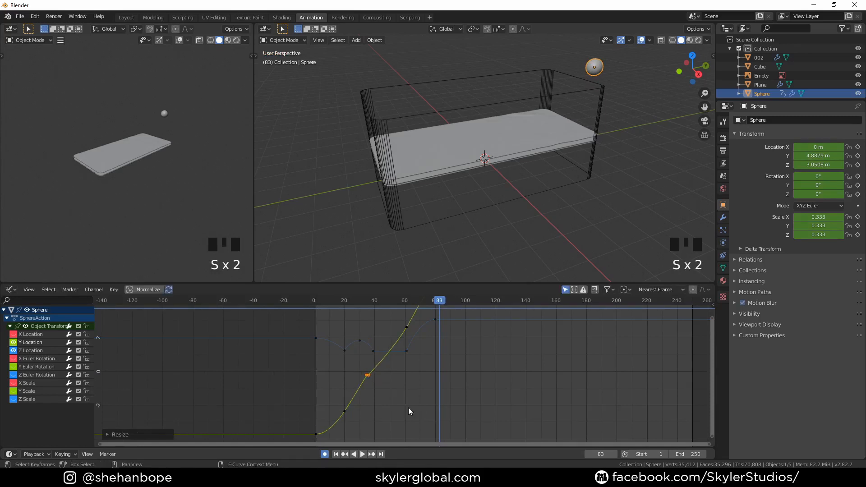
scroll(406, 405, "up", 2)
key("ctrl+z")
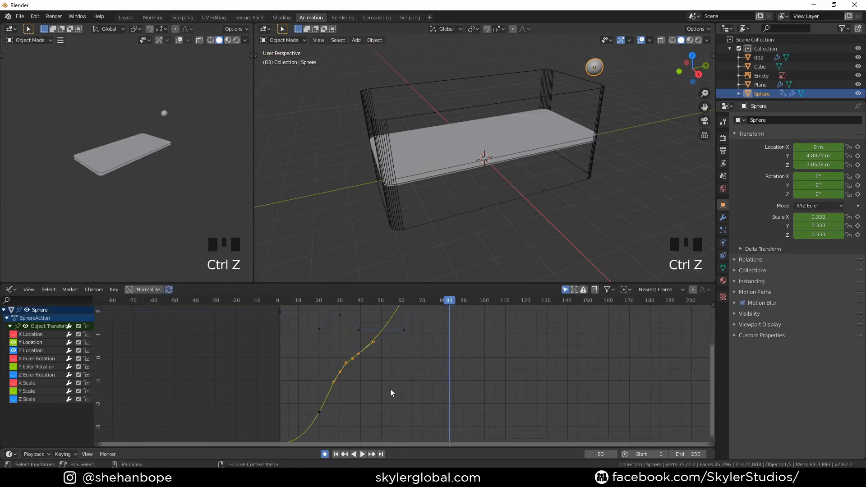
Move the Y Location keyframe at frame 30 slightly down and the one at frame 61 slightly up to smooth the curve
scroll(388, 373, "down", 4)
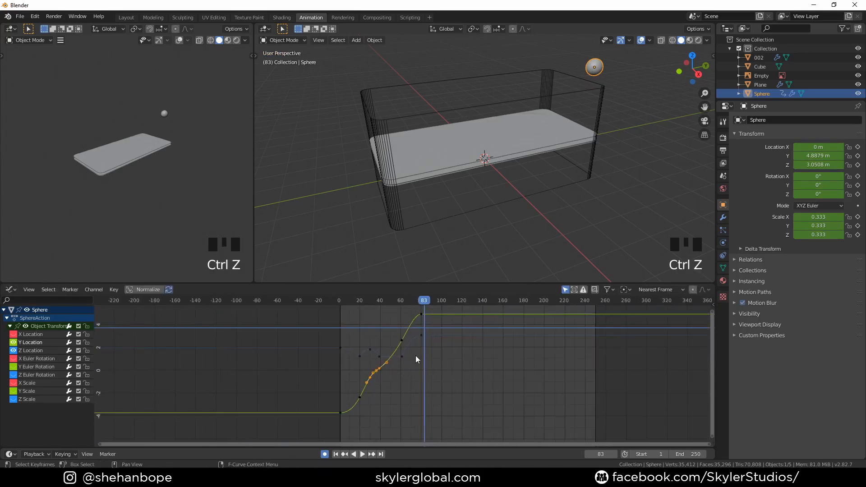
key("Home")
scroll(378, 393, "down", 2)
left_click(356, 391)
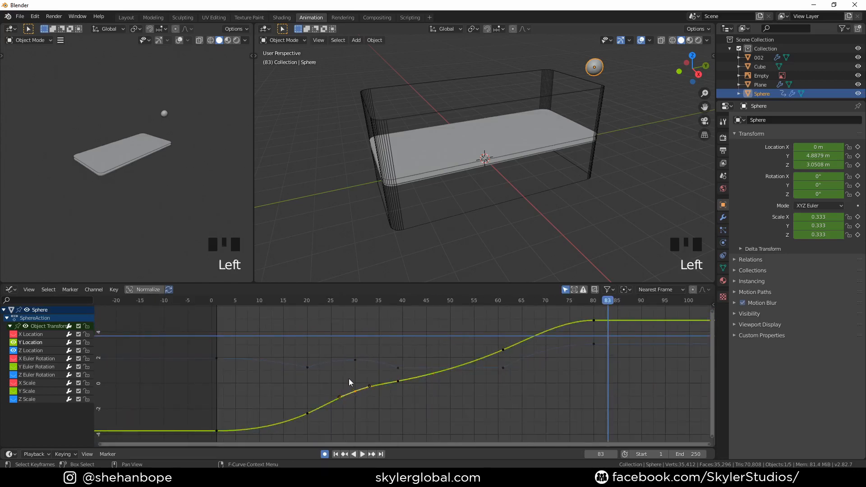
left_click_drag(349, 384, 435, 436)
key("g")
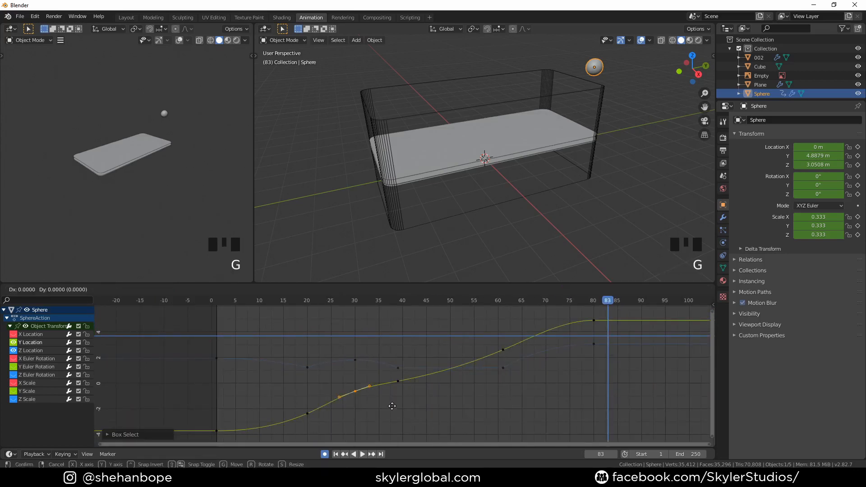
key("Return")
left_click(501, 351)
key("g")
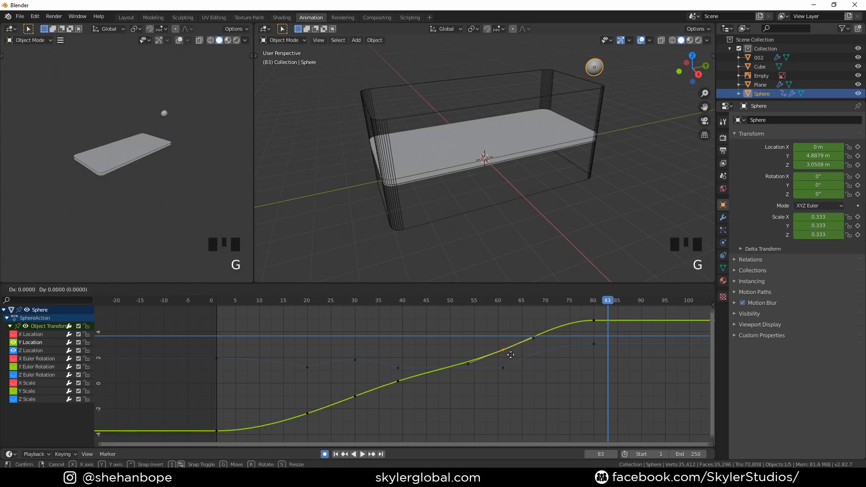
left_click(510, 351)
Replay the animation repeatedly from the start to check the sphere's movement along the plane
key("space")
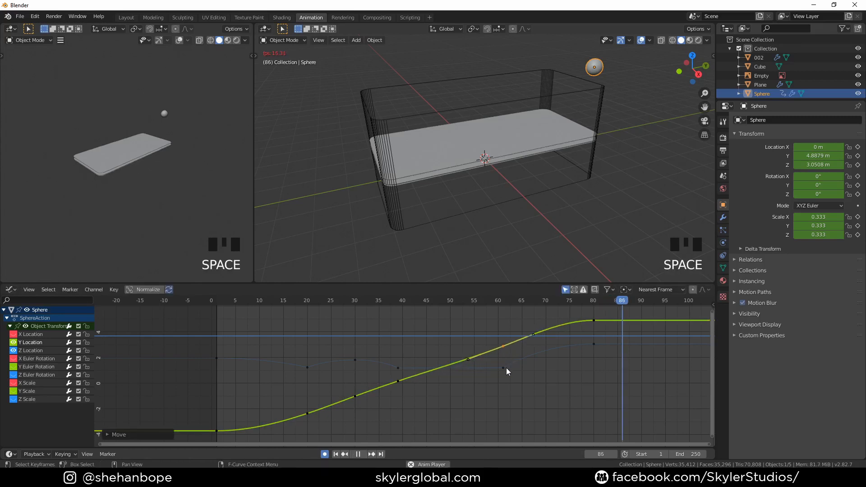
left_click(218, 303)
key("space")
key("space")
key("space")
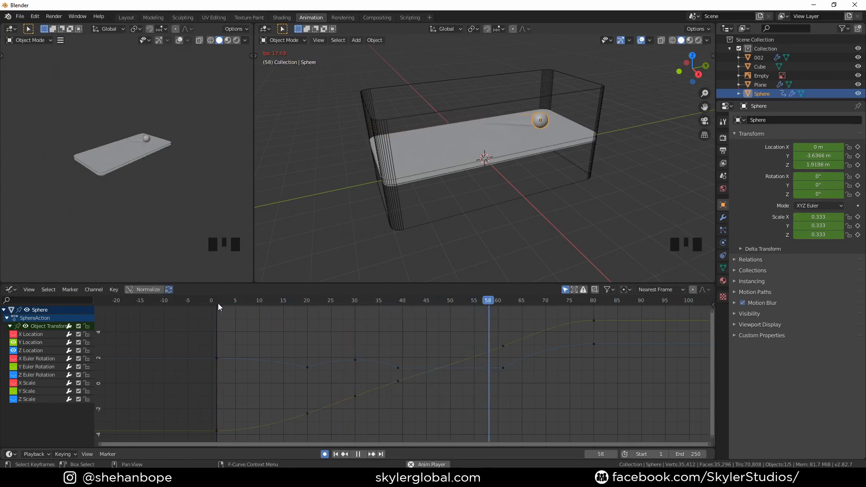
key("space")
key("space")
key("space")
key("space")
left_click(218, 301)
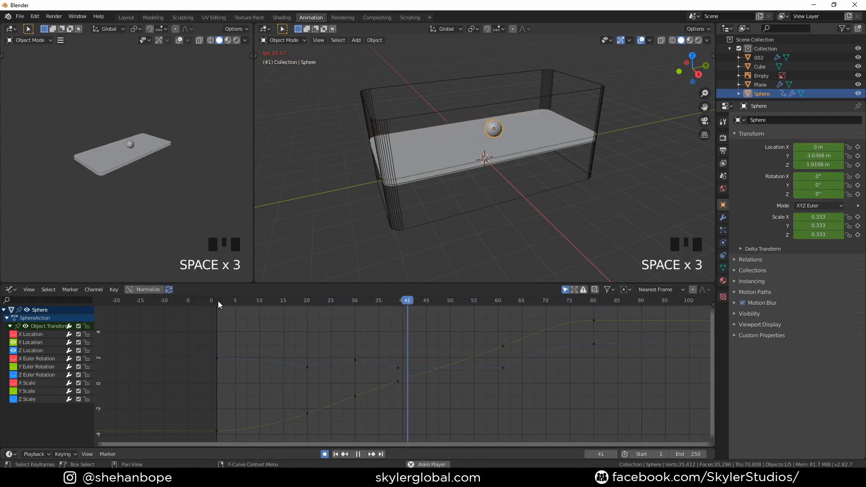
key("space")
Show only the Y Location curve, scale its keyframes from frame 20 to 61 to 0 around frame 41, and play the animation
left_click(13, 346)
scroll(345, 412, "down", 2)
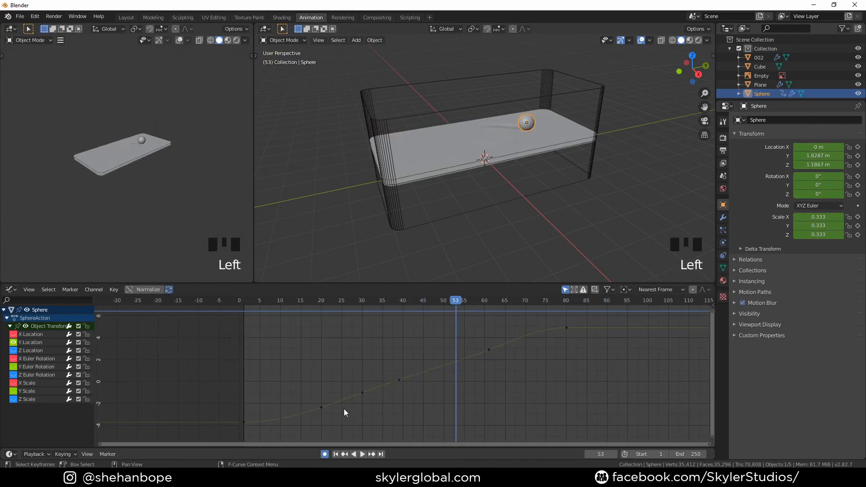
left_click_drag(249, 357, 493, 429)
left_click_drag(540, 397, 315, 431)
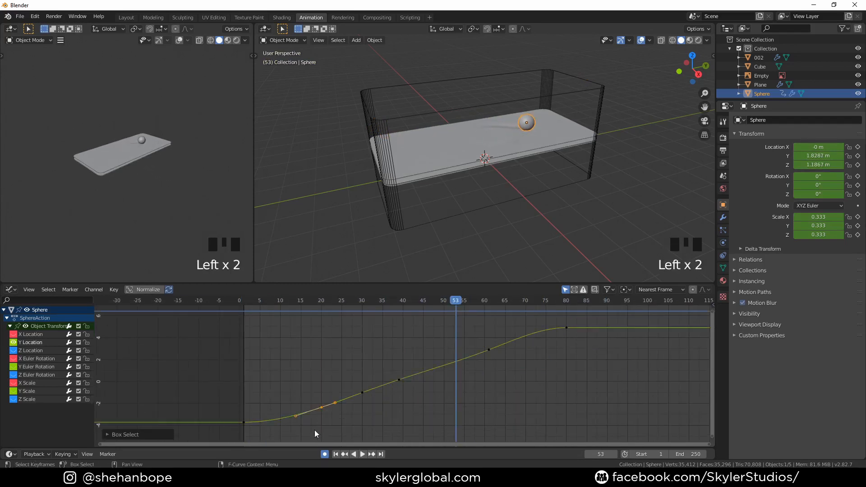
left_click_drag(319, 364, 454, 434)
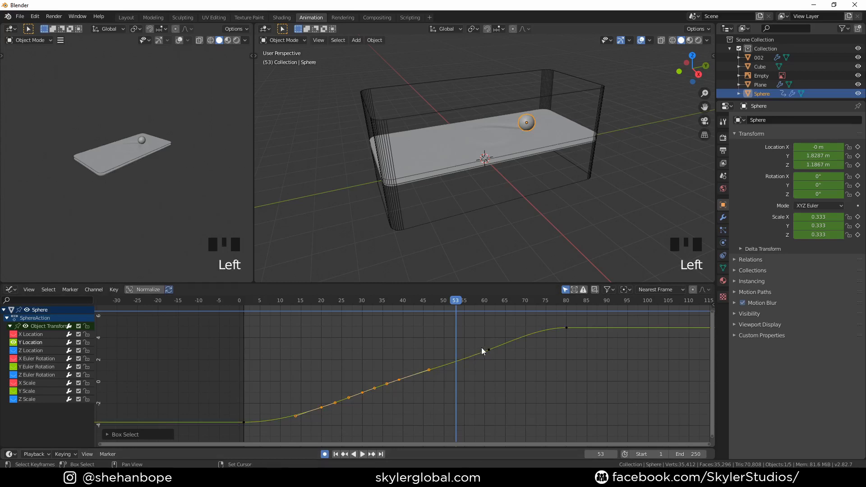
type("s0")
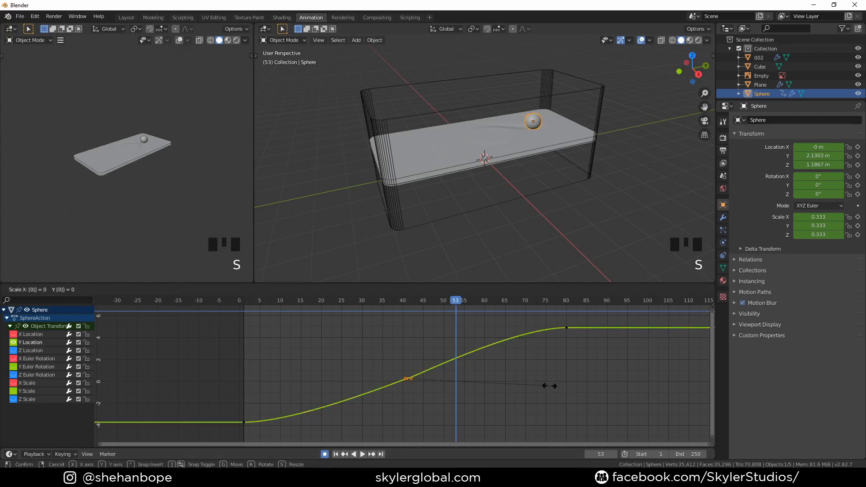
key("Return")
key("space")
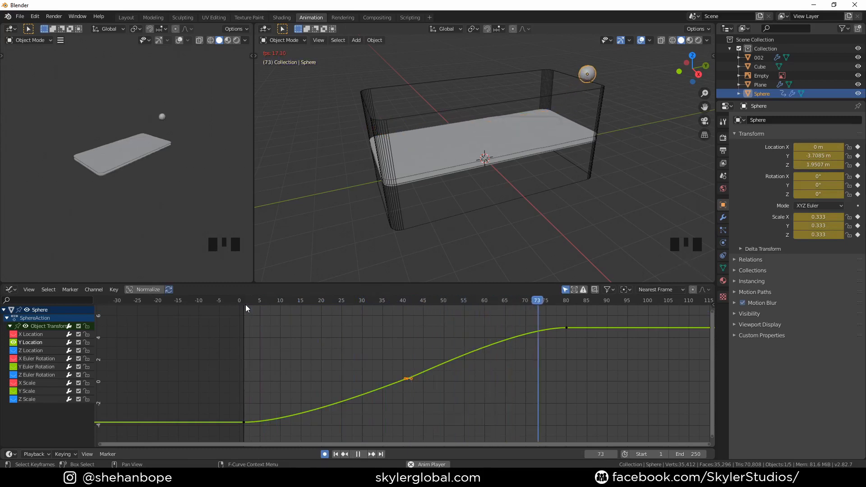
Select the Y Location keyframe at frame 80 and scrub from the start to frame 80 to check the sphere's motion
left_click(572, 334)
left_click(566, 327)
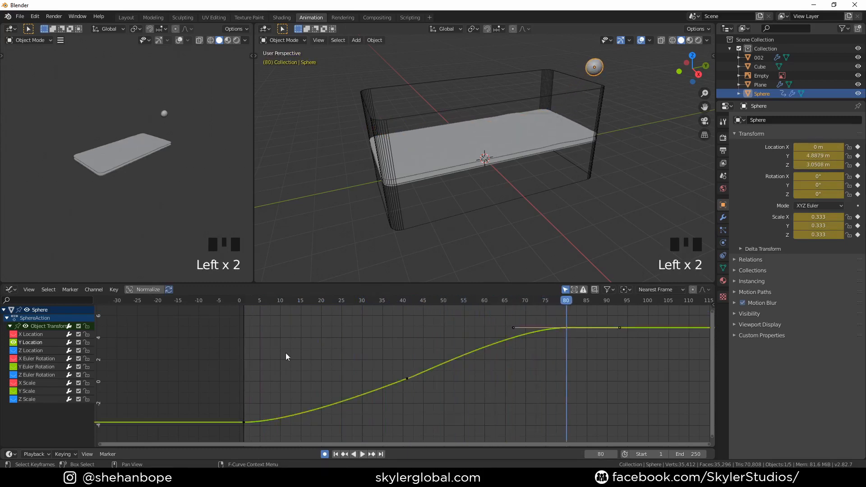
left_click_drag(248, 301, 566, 334)
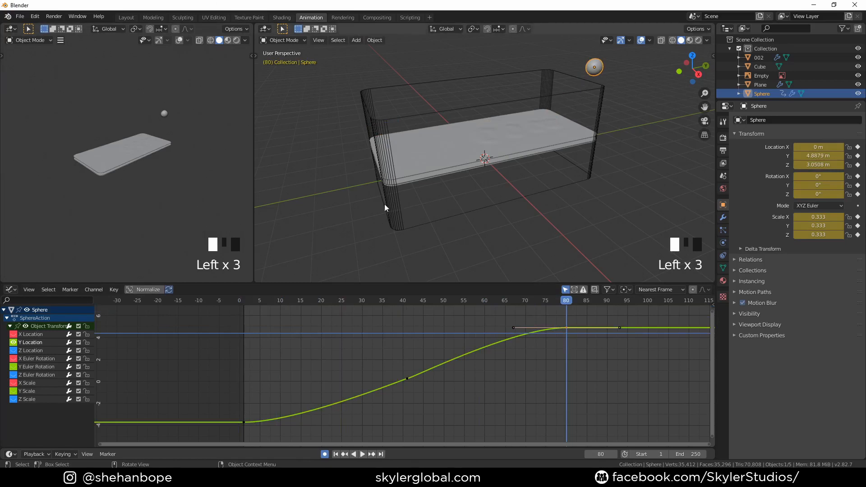
Show the 3D viewport in Material Preview shading and hide the upper plane above the screenshot
middle_click_drag(399, 196, 533, 154)
left_click(500, 221)
left_click(533, 154)
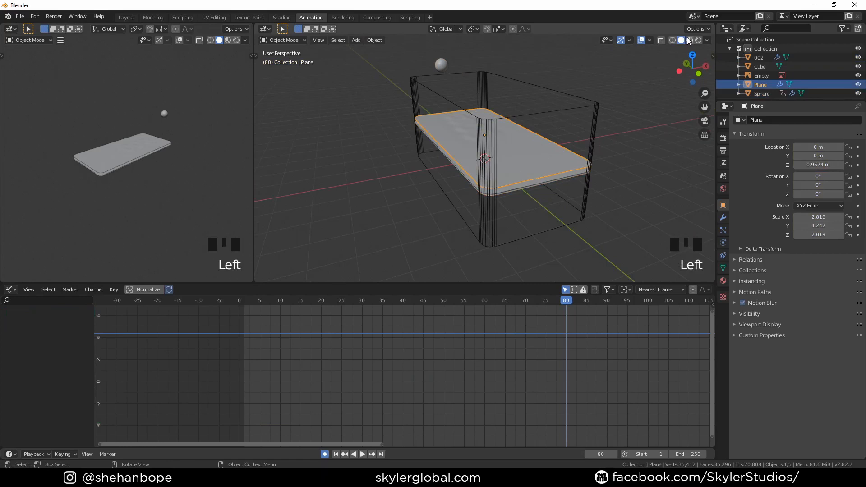
left_click(689, 40)
key("h")
middle_click_drag(553, 155, 491, 176)
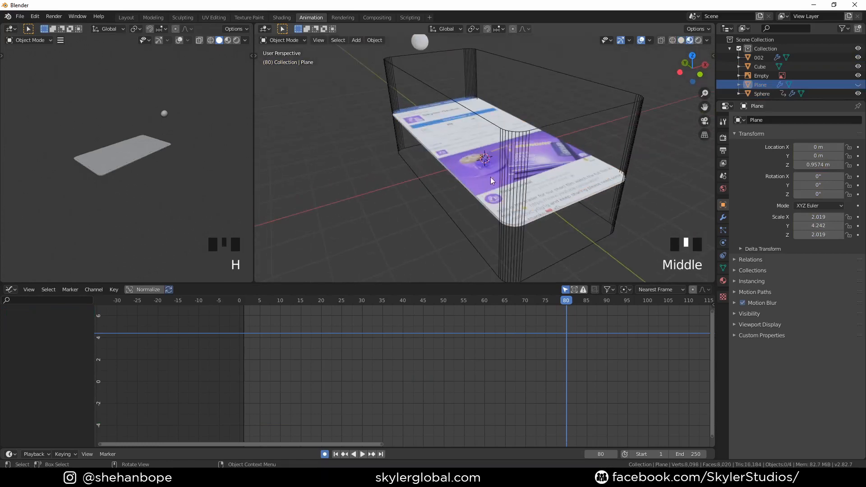
Select the screenshot plane 002, check where the sphere touches it, and insert a location, rotation and scale keyframe at frame 1
left_click(490, 178)
scroll(463, 202, "down", 2)
middle_click_drag(464, 202, 459, 204)
left_click(243, 301)
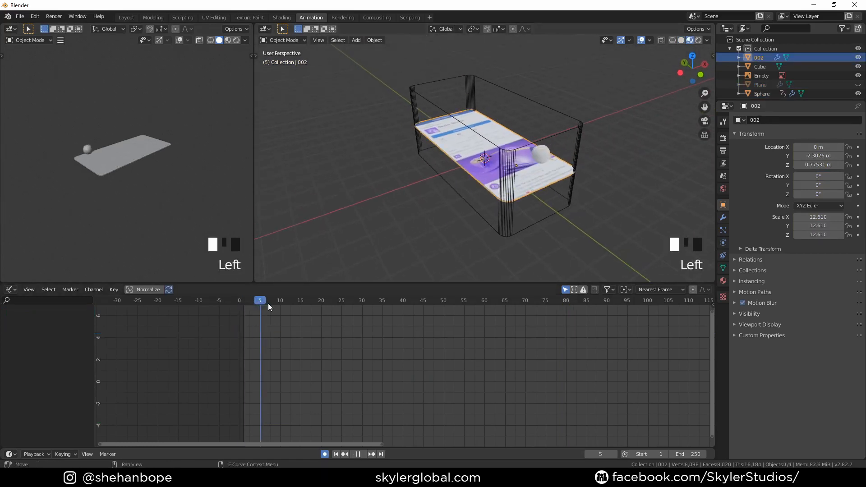
left_click_drag(269, 307, 324, 322)
scroll(470, 203, "up", 2)
middle_click_drag(405, 211, 464, 184)
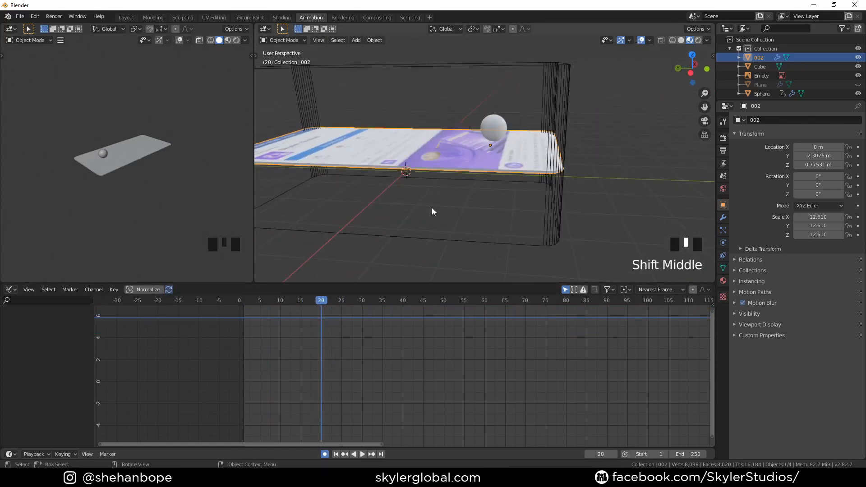
left_click(243, 301)
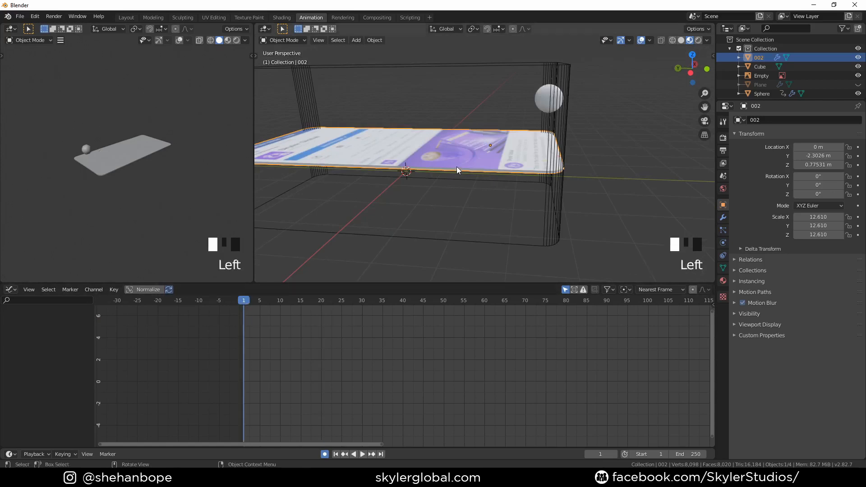
key("i")
left_click(456, 167)
Insert a location, rotation and scale keyframe on the screenshot plane at frame 20
left_click_drag(240, 302, 322, 307)
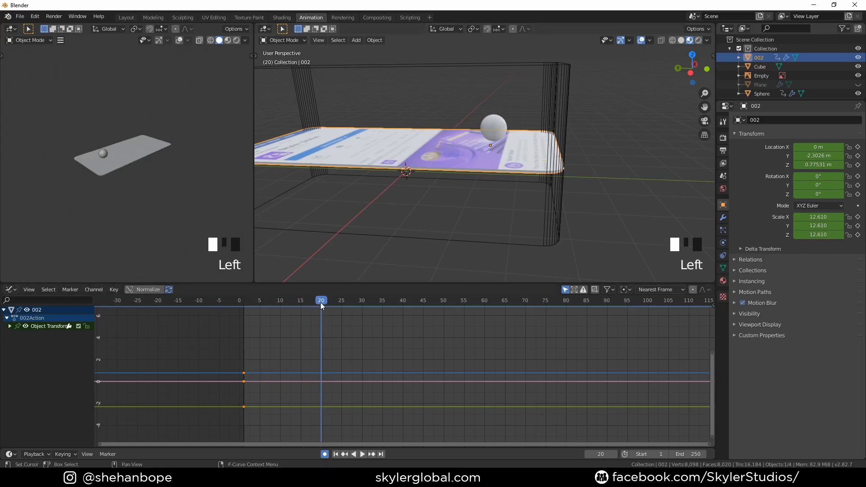
left_click_drag(319, 304, 320, 305)
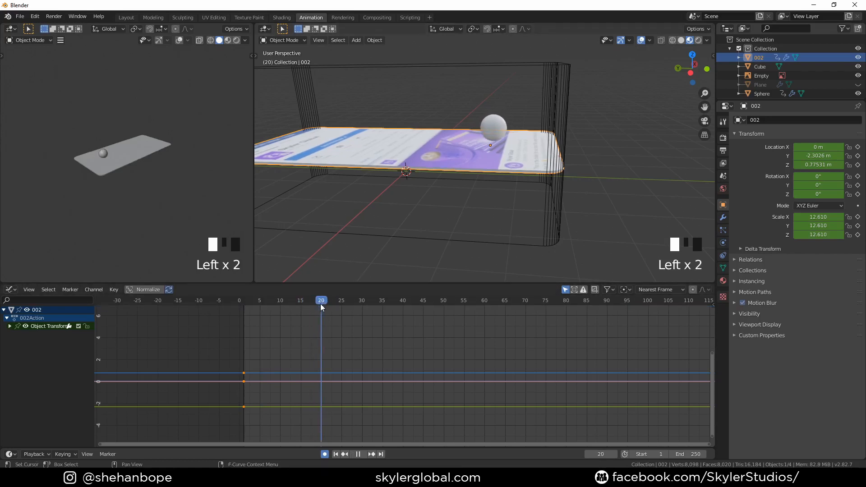
key("i")
left_click(420, 218)
At frame 25, move the screenshot plane along the Y axis to about -1.59 m with auto keying
key("space")
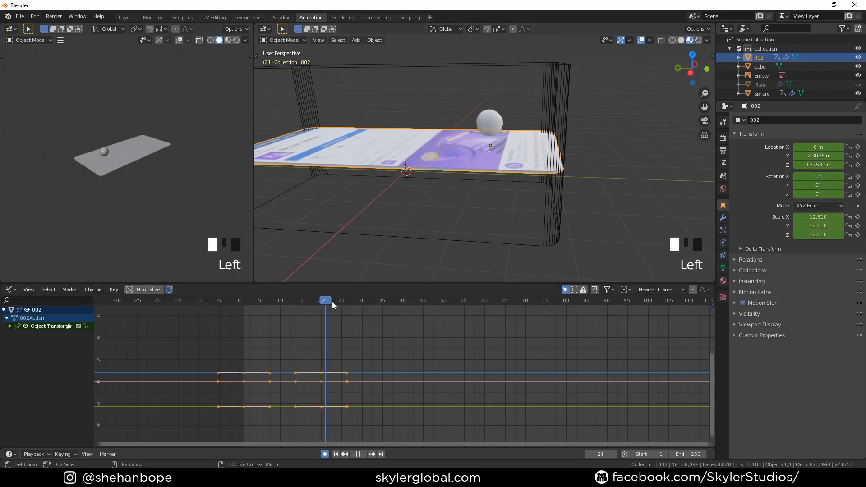
key("g")
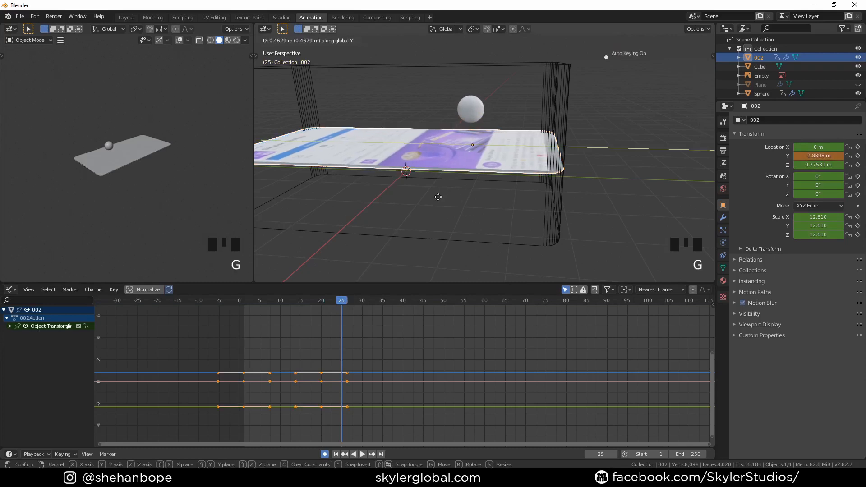
left_click(431, 199)
Scrub through the screenshot's motion and insert a keyframe on it at frame 39 to hold its position
scroll(429, 201, "down", 2)
left_click(248, 300)
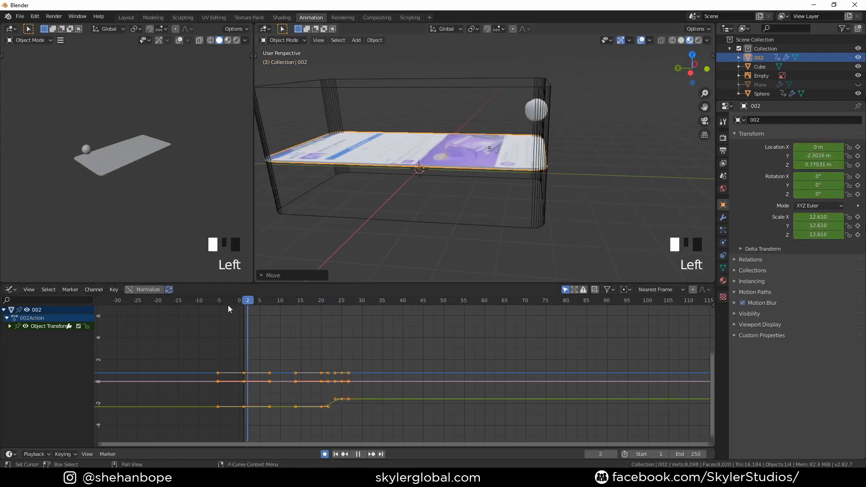
left_click_drag(303, 307, 397, 304)
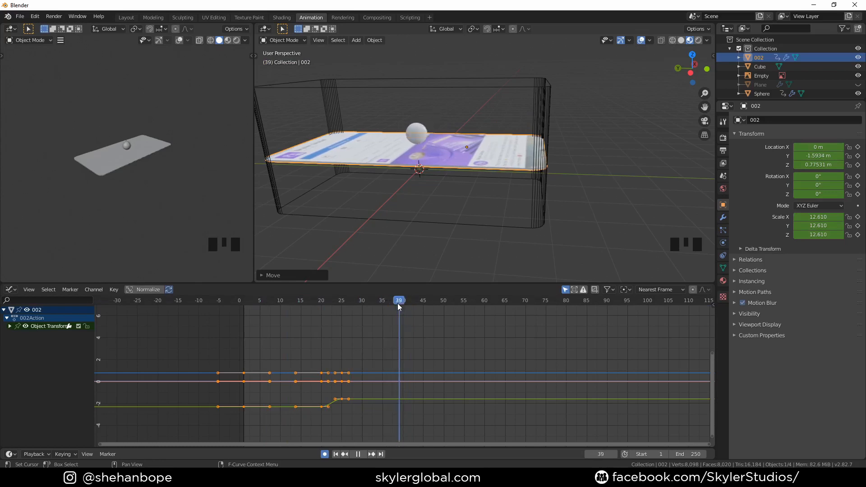
key("i")
left_click(465, 199)
At frame 57, move the screenshot plane along the Y axis to about 1.96 m with auto keying
key("space")
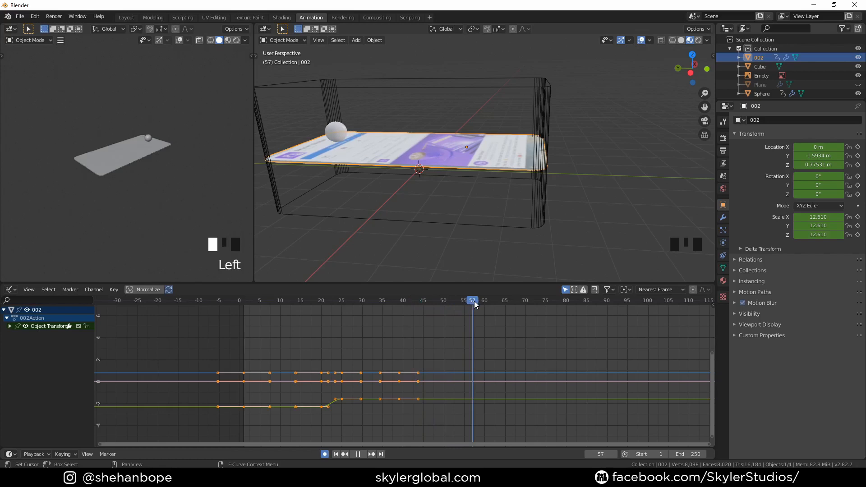
key("g")
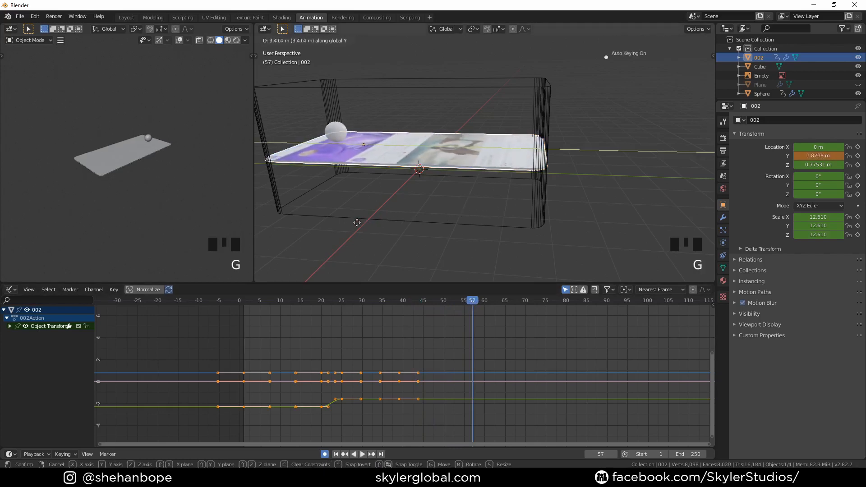
left_click(345, 225)
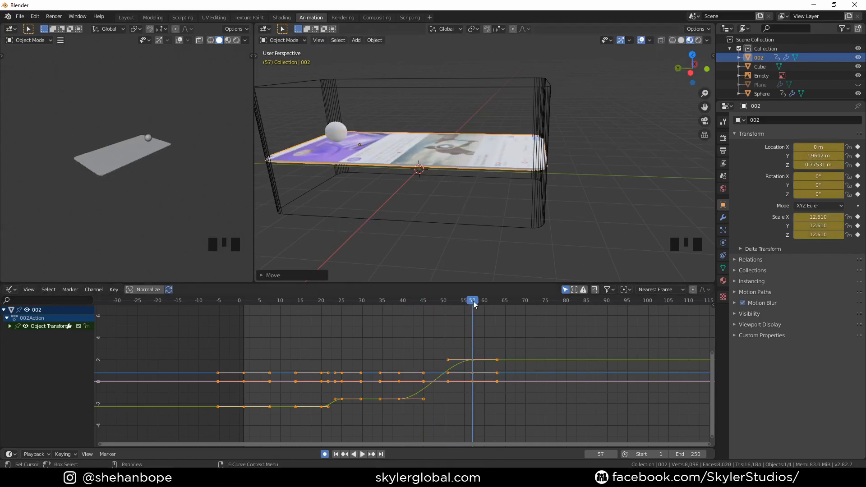
Replay the animation from the start to check the screenshot scrolling along with the sphere
left_click_drag(475, 305, 259, 320)
middle_click_drag(325, 262, 356, 250)
key("space")
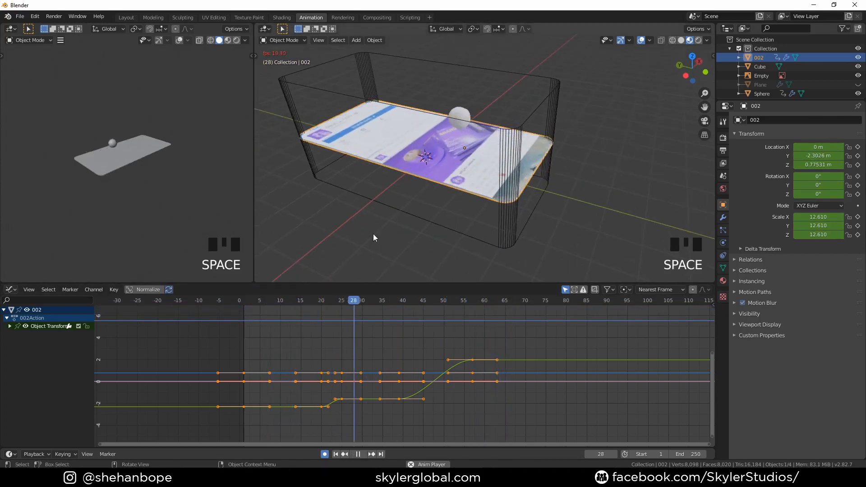
key("space")
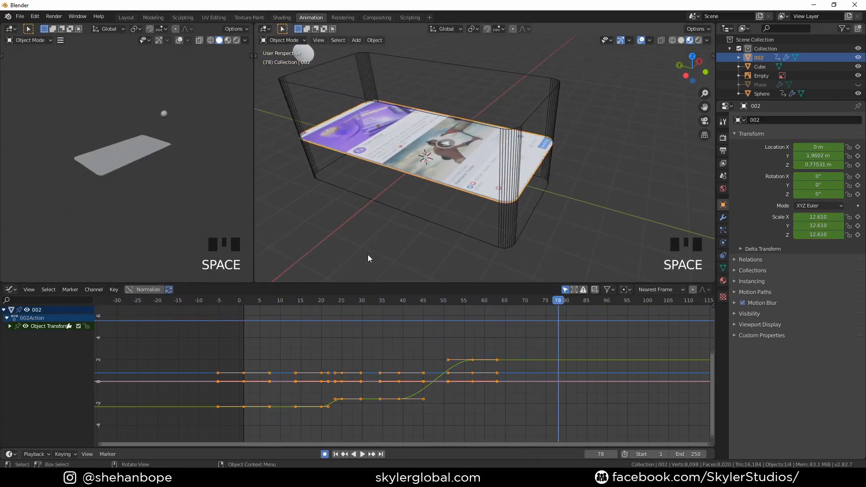
left_click(242, 300)
key("space")
key("space")
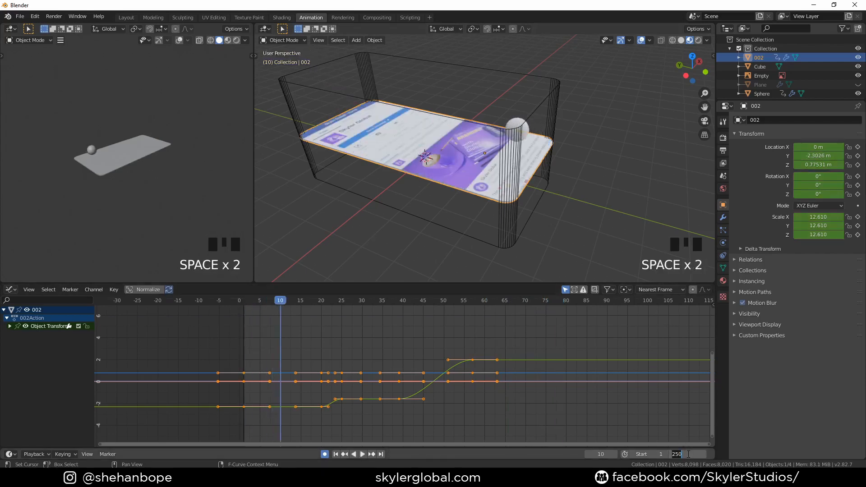
Set the animation's end frame to 80 and play it
left_click(685, 455)
type("80")
key("Return")
mouse_move(323, 234)
middle_mouse_down("shift")
mouse_move(359, 188)
mouse_move(410, 207)
middle_mouse_up("shift")
key("space")
key("space")
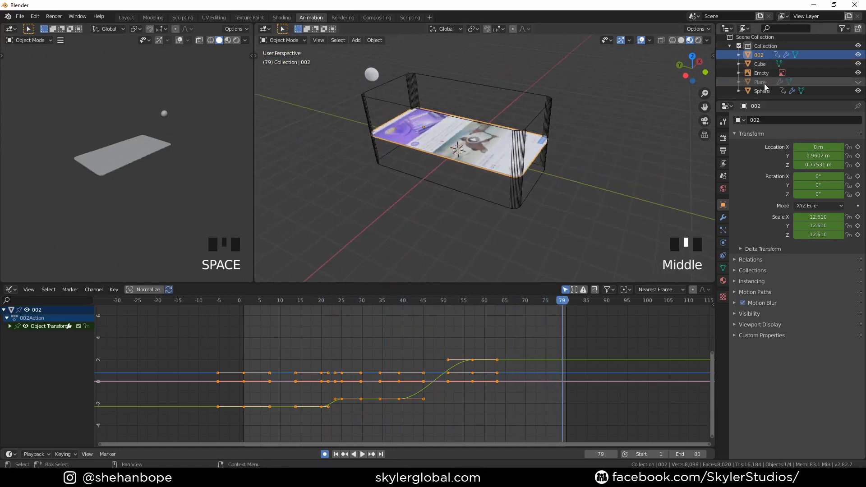
Unhide the upper plane and give it a new material with a Glass BSDF surface
left_click(857, 81)
scroll(513, 149, "up", 2)
left_click(690, 202)
left_click(760, 82)
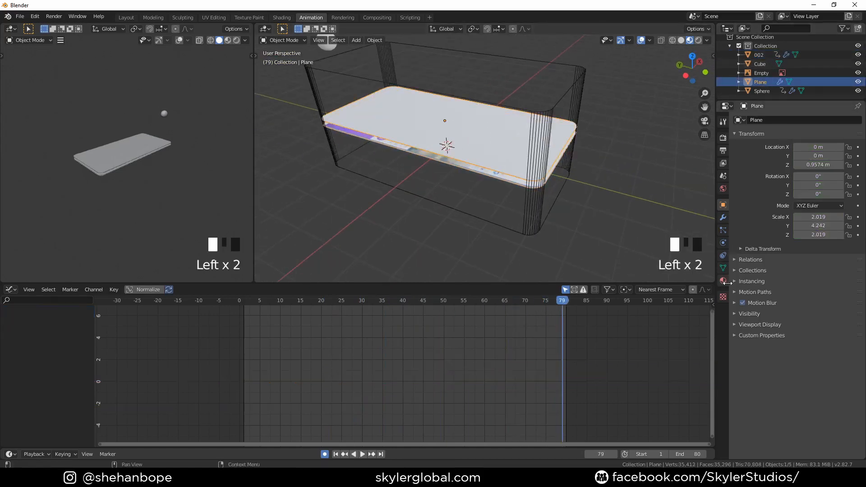
left_click(723, 280)
left_click(783, 150)
left_click(816, 187)
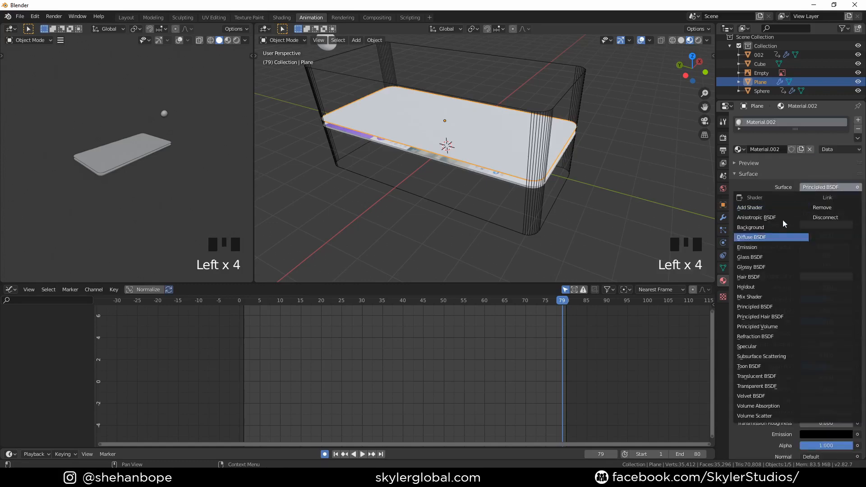
left_click(765, 257)
scroll(524, 190, "down", 2)
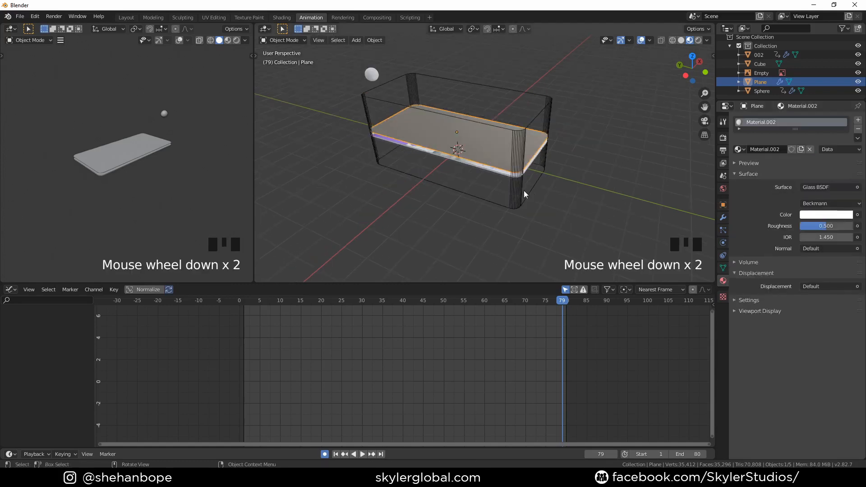
Assign the glass Material.002 to the sphere and open the Shading workspace
middle_click_drag(524, 190, 482, 196, "shift")
scroll(482, 196, "up", 1)
left_click(371, 121)
left_click(739, 150)
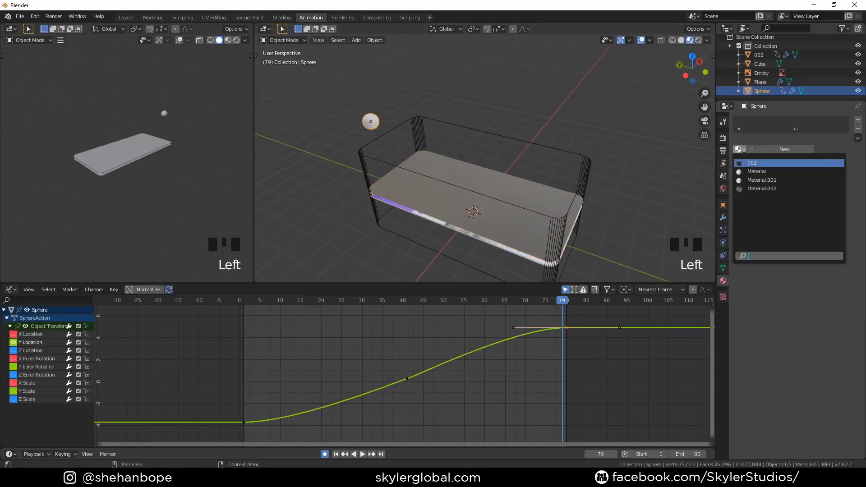
left_click(760, 188)
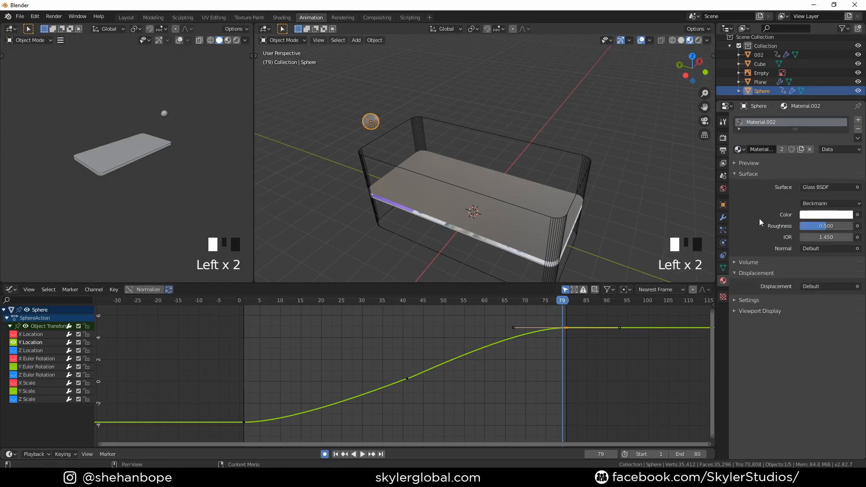
left_click(282, 17)
left_click_drag(382, 376, 339, 376)
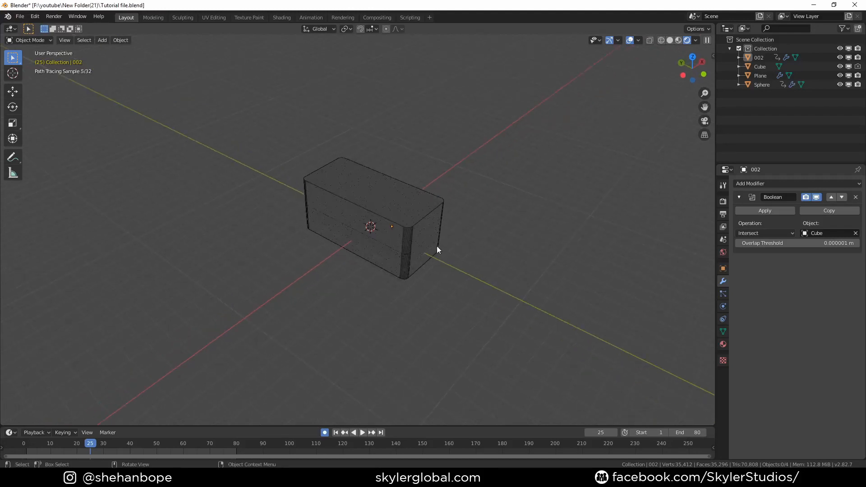
Hide the boolean cube around the screenshot in the viewport
middle_click_drag(437, 245, 436, 230)
left_click(481, 195)
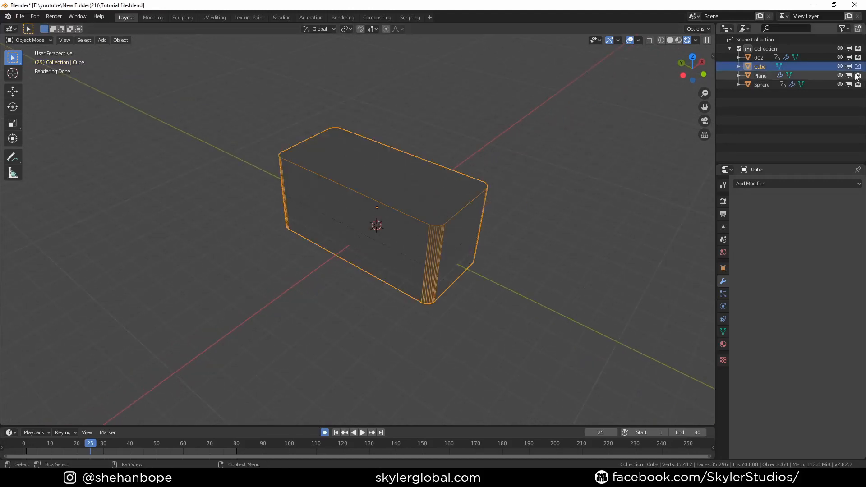
left_click(840, 66)
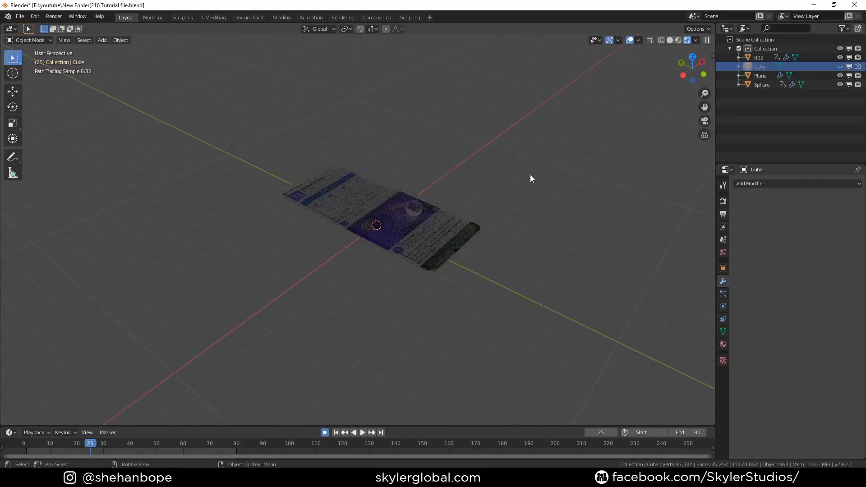
middle_click_drag(530, 174, 519, 243)
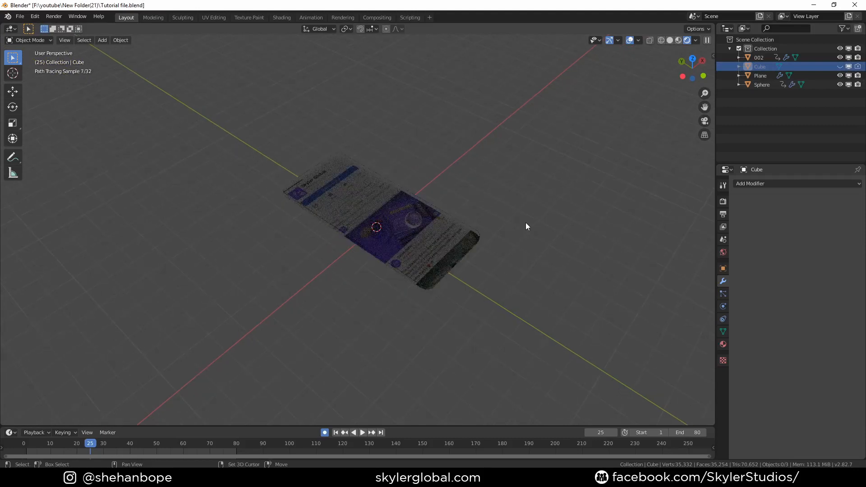
Add an area light and raise it about 7.12 m along the Z axis above the screenshot
key("shift+a")
mouse_move(502, 326)
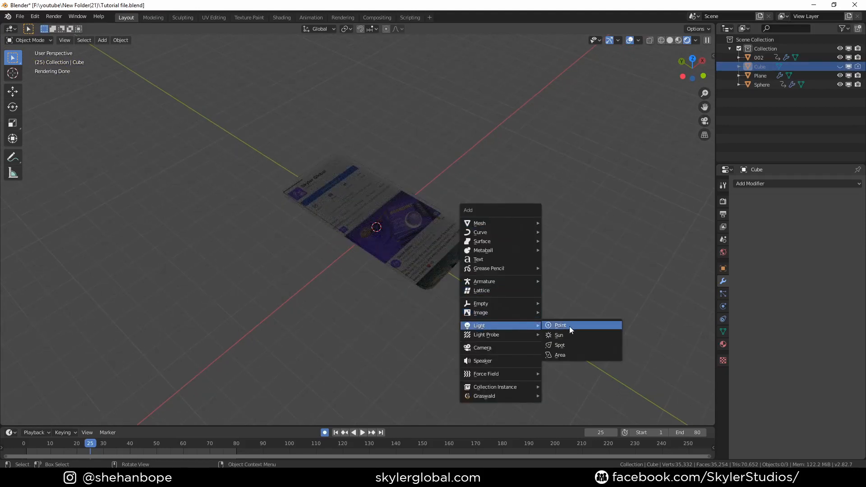
left_click(575, 355)
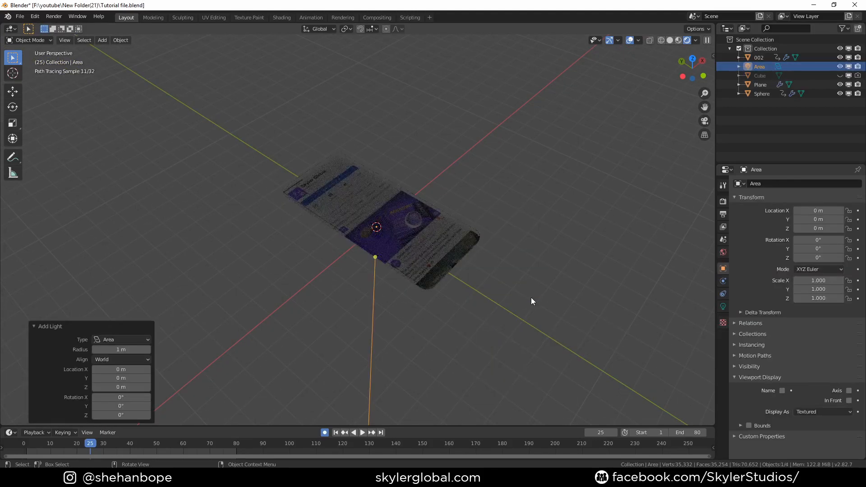
key("g")
key("z")
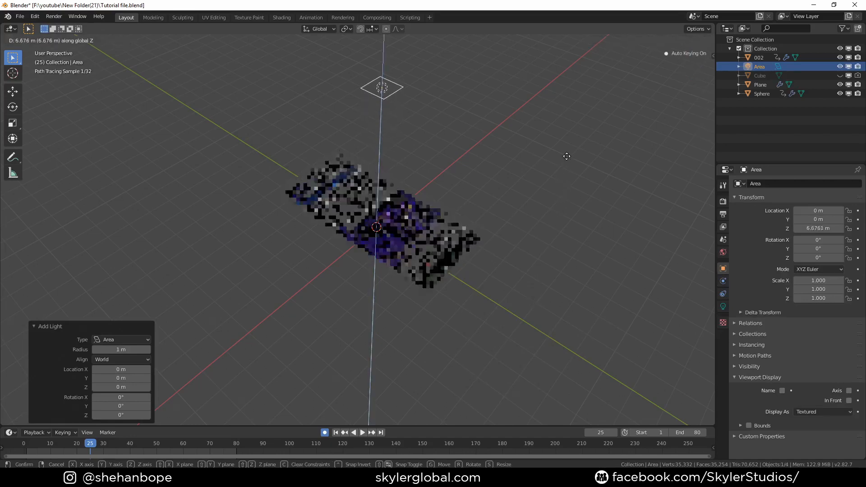
left_click(567, 164)
Add a mesh plane beneath the phone screenshot as a floor and scale it up by a factor of 20
key("shift+a")
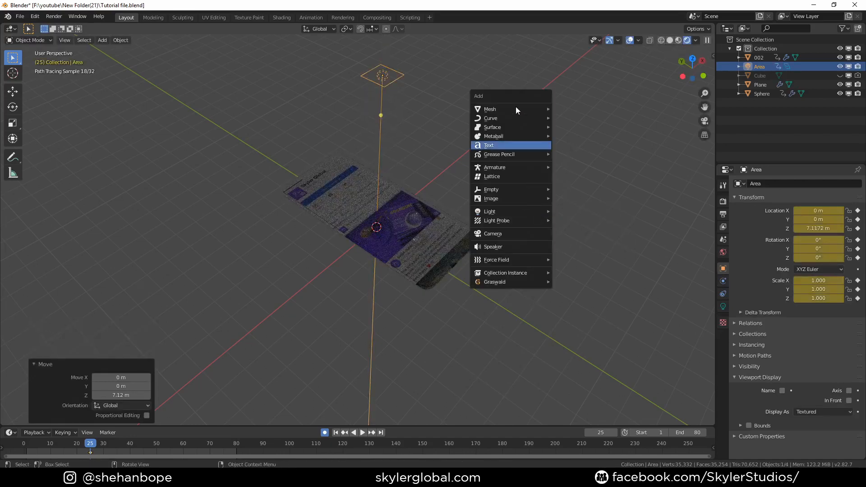
mouse_move(515, 109)
left_click(564, 109)
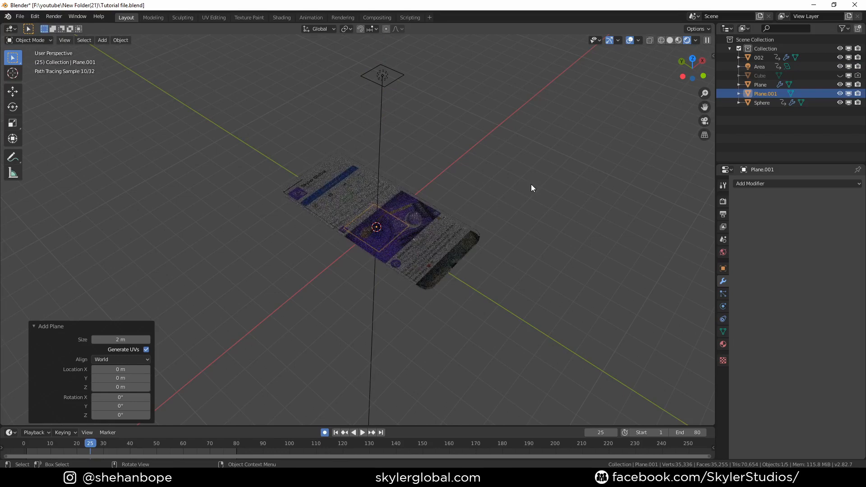
key("s")
right_click(526, 319)
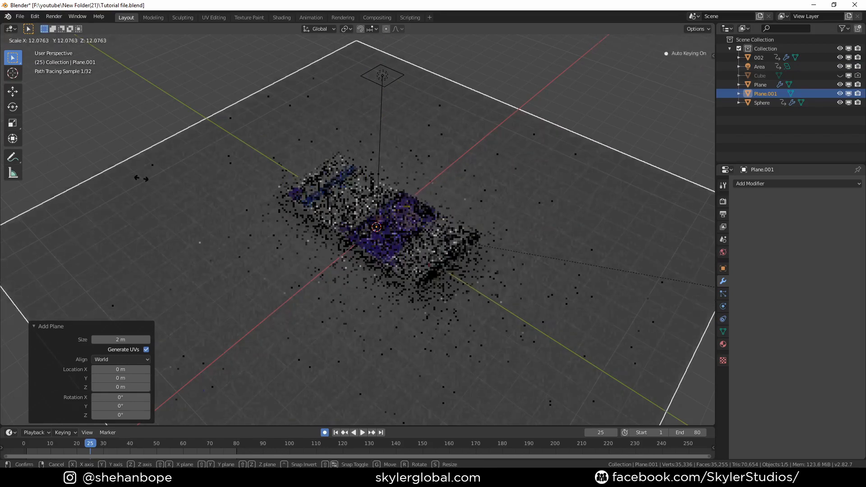
type("s20")
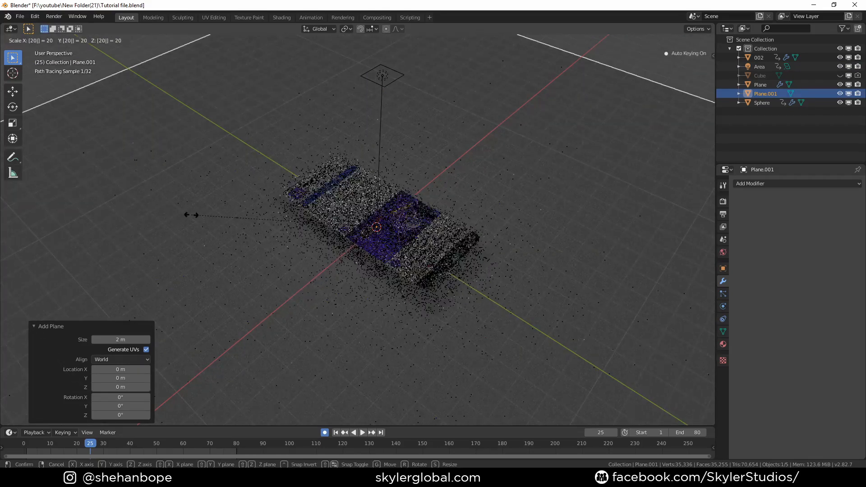
key("Return")
Split the 3D viewport into two side-by-side views with the phone and floor visible in each
left_click(387, 87)
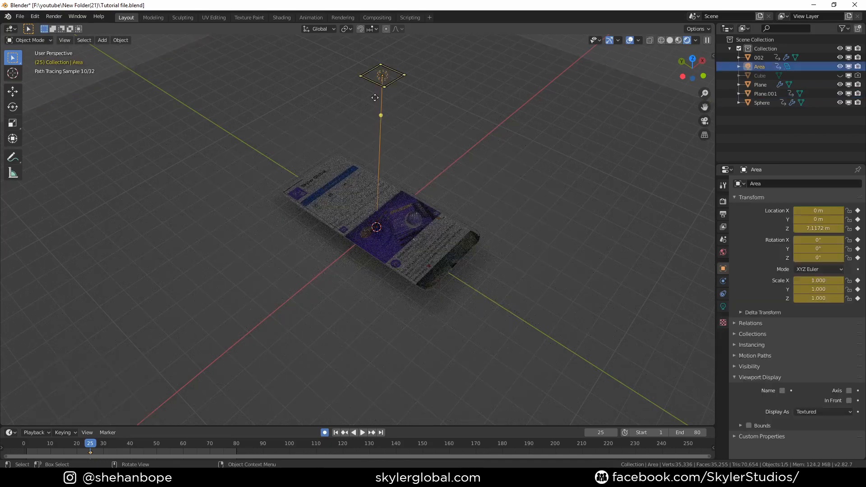
middle_click_drag(442, 167, 470, 138)
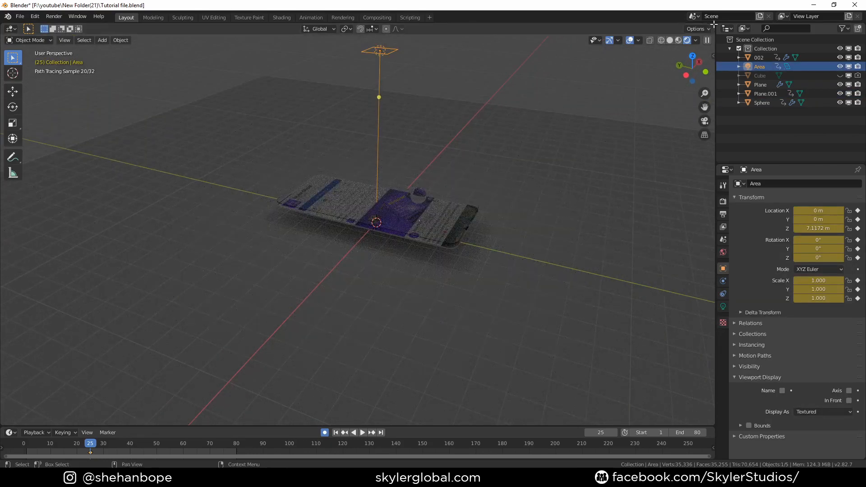
left_click_drag(714, 25, 405, 109)
scroll(366, 141, "down", 2)
middle_click_drag(629, 234, 619, 234)
scroll(312, 194, "down", 2)
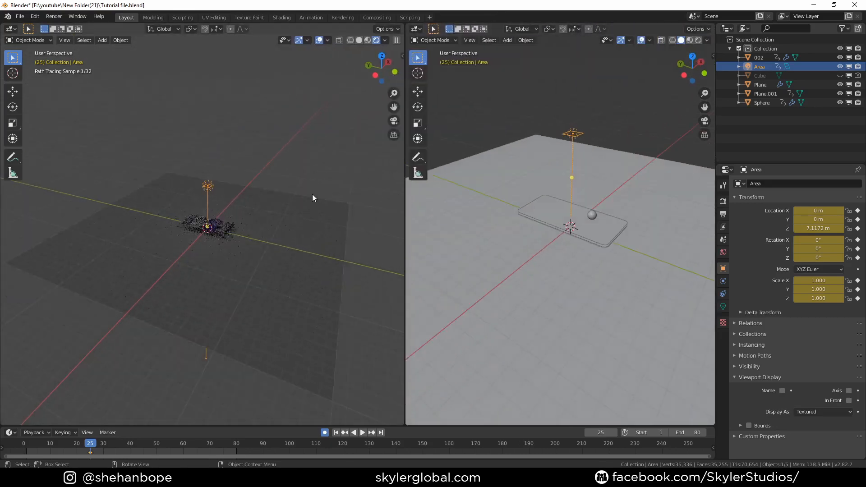
Add a camera and align it to the current angled view of the phone
key("shift+a")
left_click(267, 328)
scroll(283, 239, "up", 6)
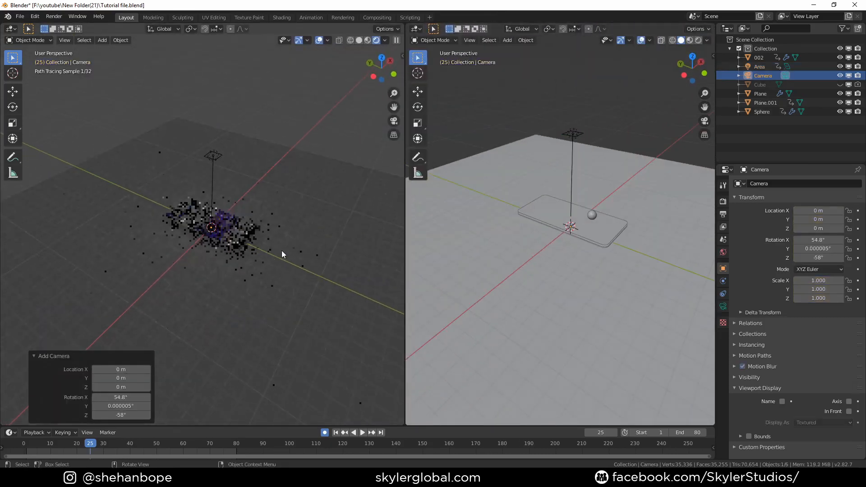
middle_click_drag(295, 259, 333, 221)
scroll(315, 273, "up", 2)
scroll(329, 251, "up", 1)
key("ctrl+alt+KP_0")
Lock the camera to the view and reframe the shot so that it takes in more of the phone
key("n")
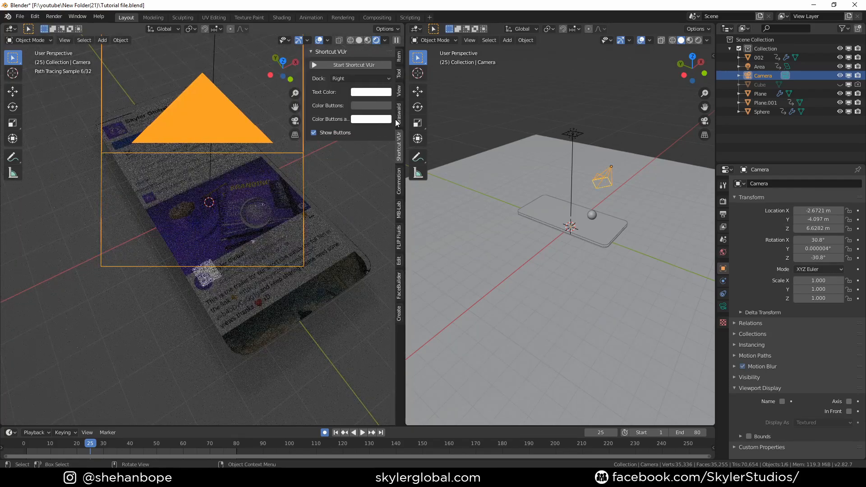
left_click(399, 90)
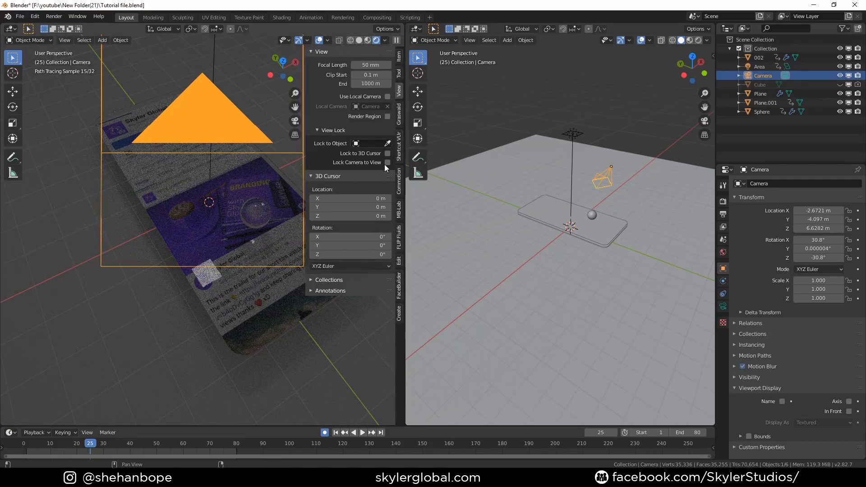
left_click(724, 203)
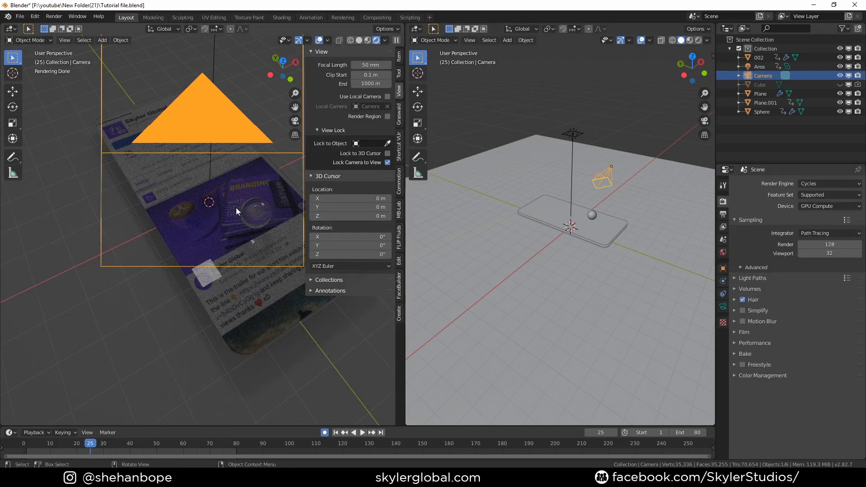
key("KP_0")
scroll(214, 212, "down", 5)
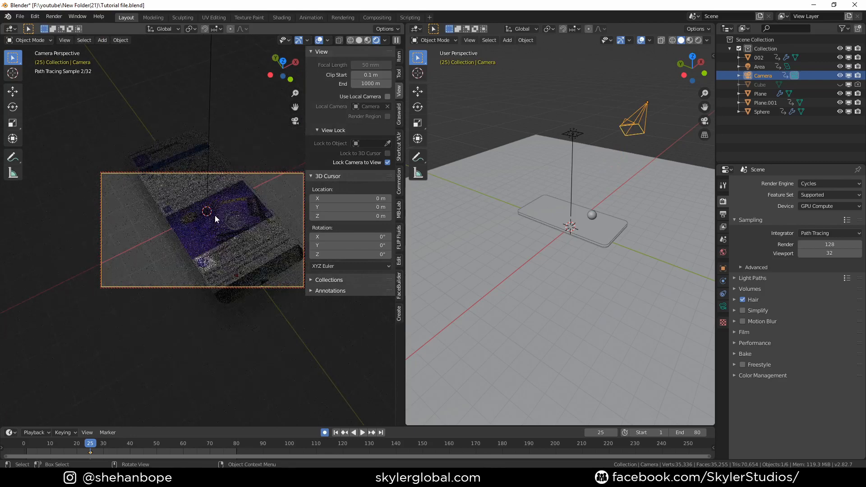
mouse_move(215, 220)
middle_mouse_down("shift")
mouse_move(225, 238)
mouse_move(215, 233)
middle_mouse_up("shift")
scroll(216, 234, "down", 1)
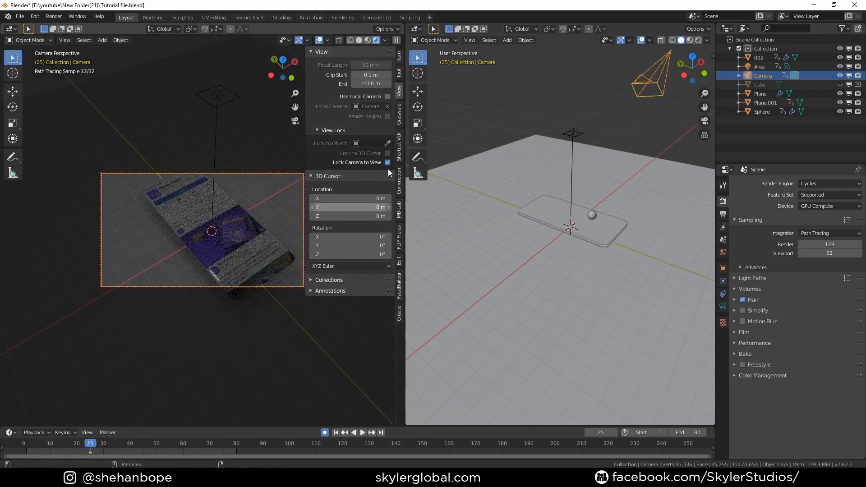
Unlock the camera from the view and return to the camera perspective with the sidebar hidden
left_click(387, 162)
middle_click_drag(270, 340, 218, 296)
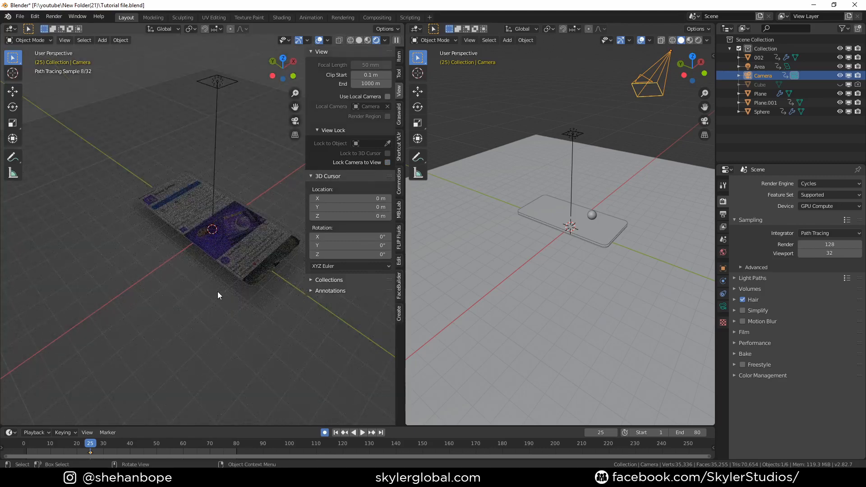
key("KP_0")
scroll(220, 318, "up", 2)
middle_click_drag(225, 341, 190, 348, "shift")
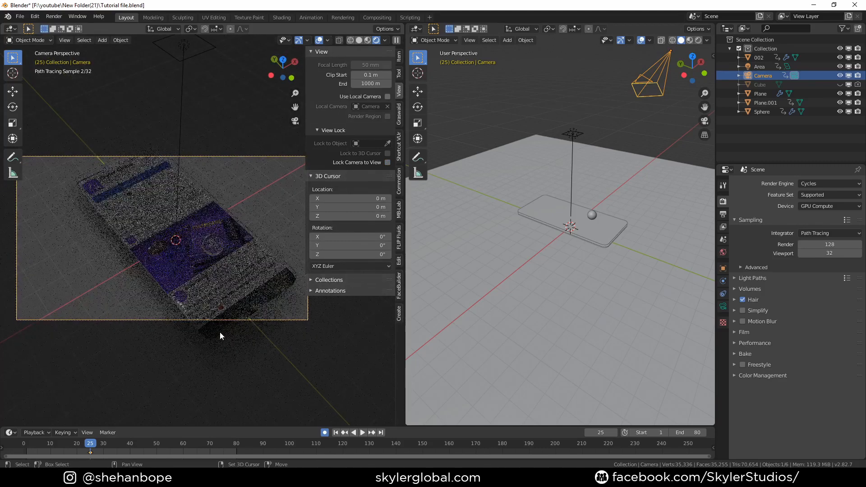
key("n")
Raise the camera's passepartout opacity to 0.836 in its viewport display settings
left_click(723, 307)
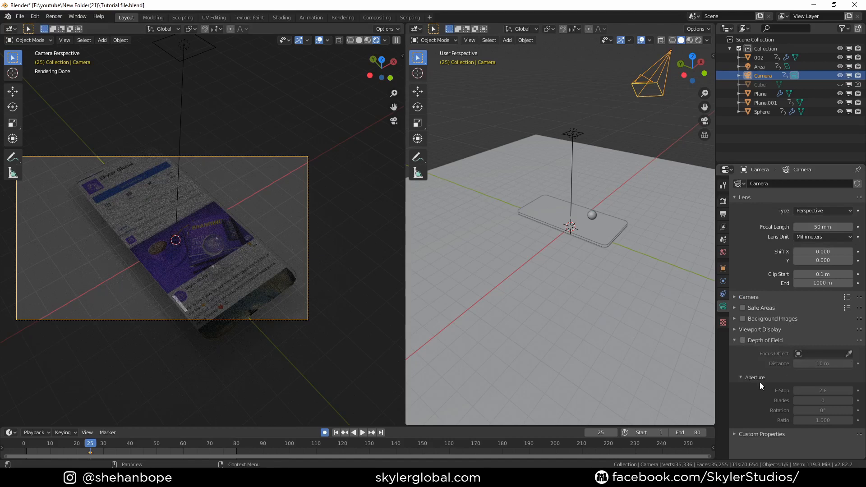
left_click(758, 330)
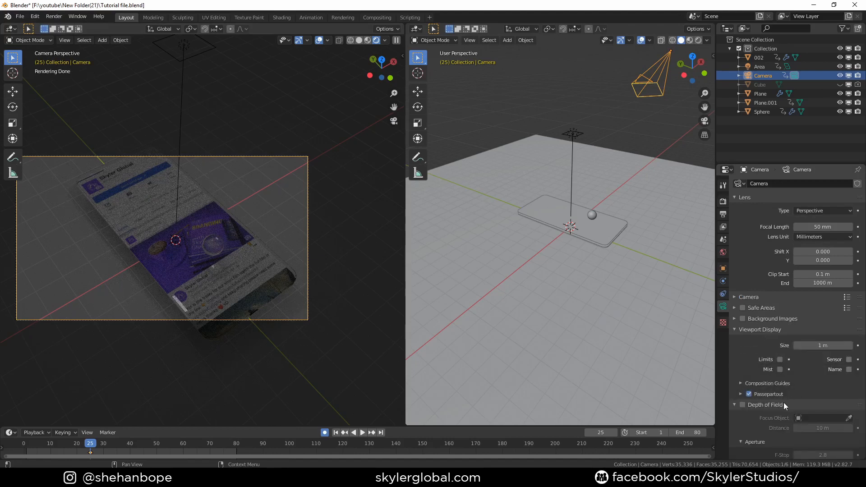
left_click(740, 394)
left_click_drag(823, 408, 849, 407)
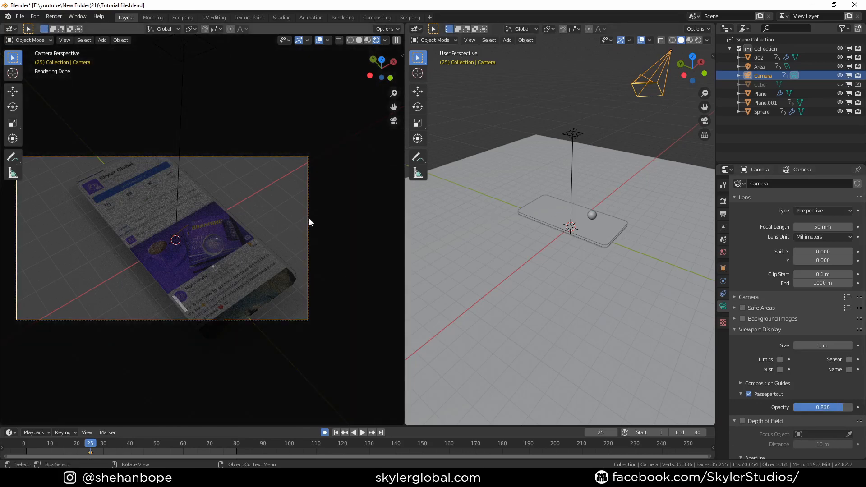
Move the camera about 0.732 m along the X axis
key("g")
key("x")
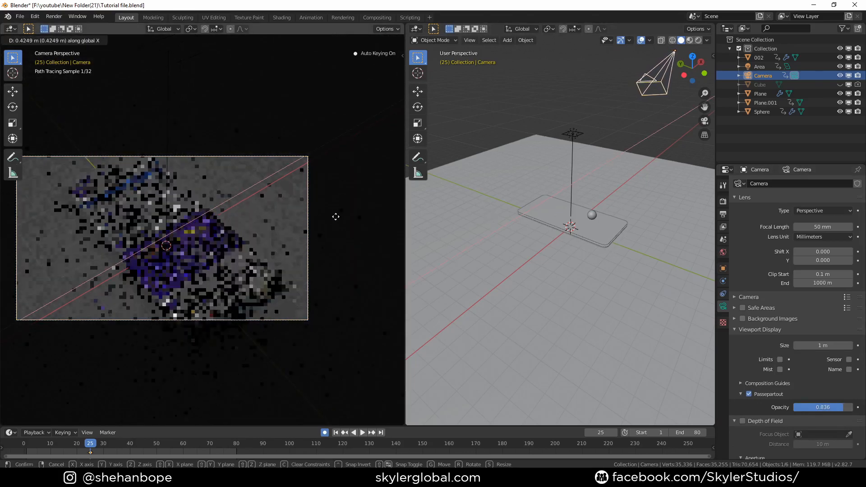
left_click(344, 237)
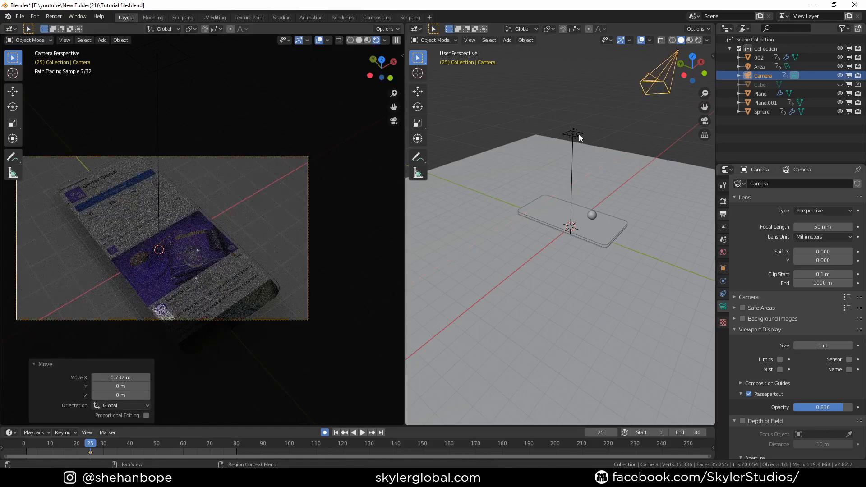
Enable nodes on the area light above the phone and scale the light up by about 2.684
left_click(577, 133)
left_click(788, 333)
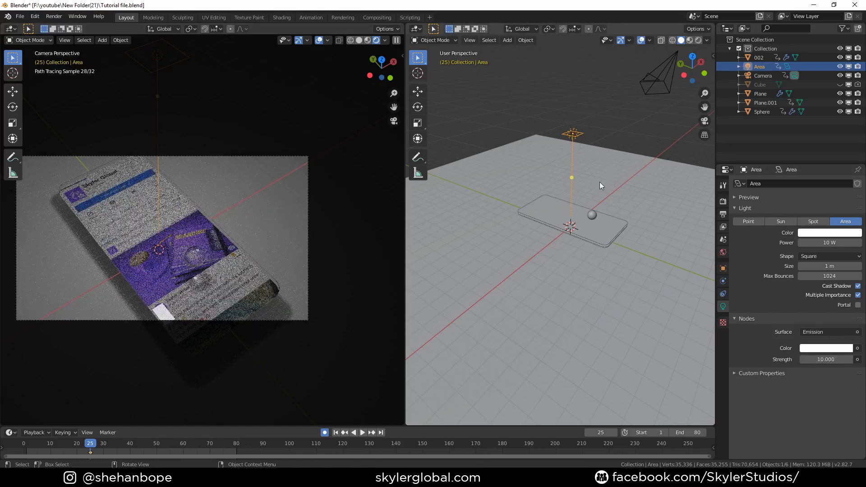
key("s")
key("y")
key("y")
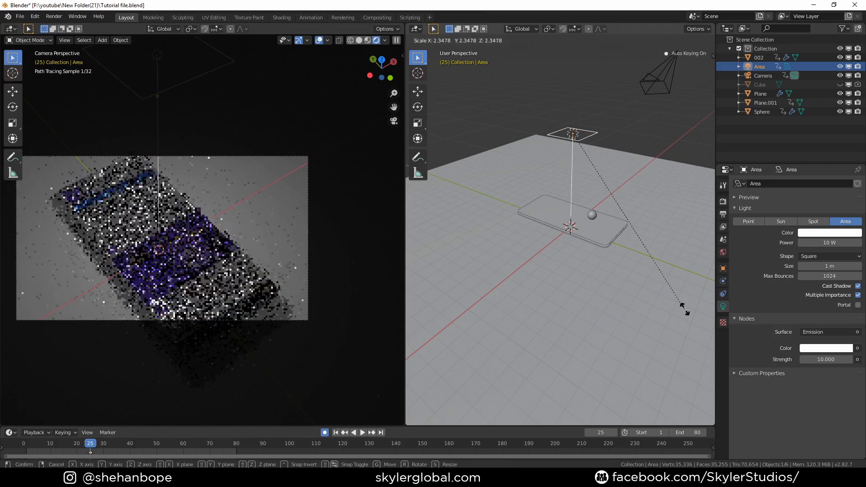
left_click(699, 339)
Shift the area light along the X axis and enlarge it by a factor of about 2.051
key("g")
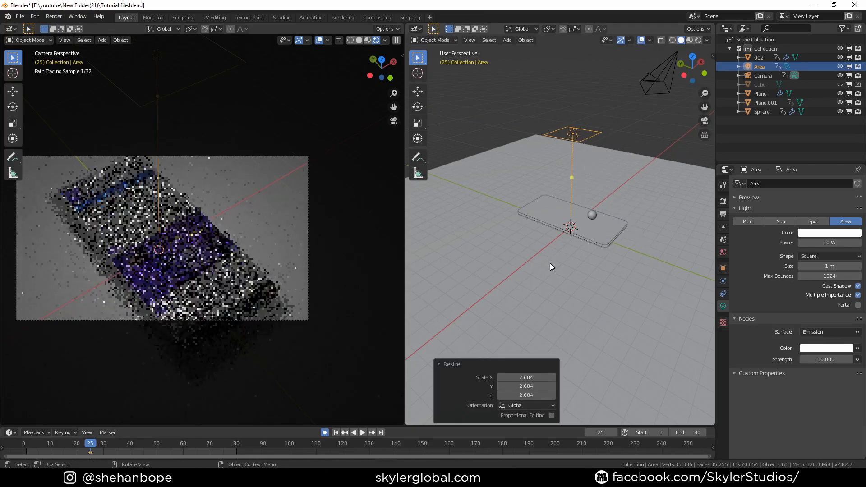
key("x")
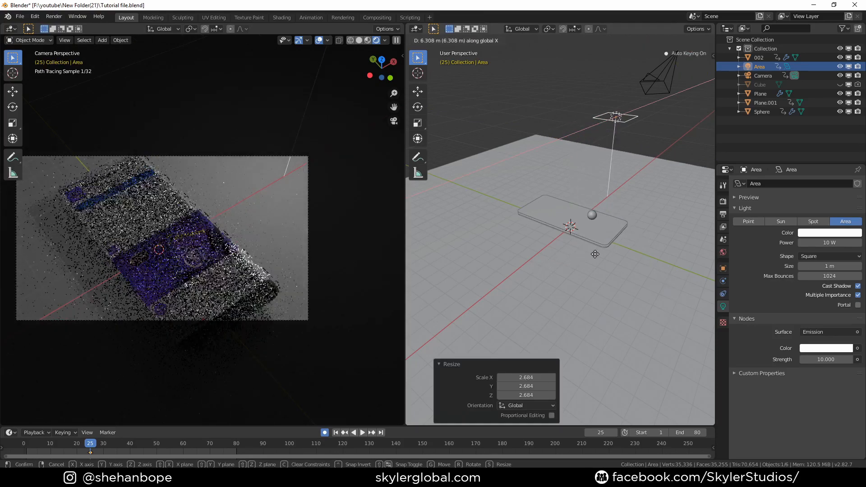
left_click(573, 266)
key("s")
left_click(645, 56)
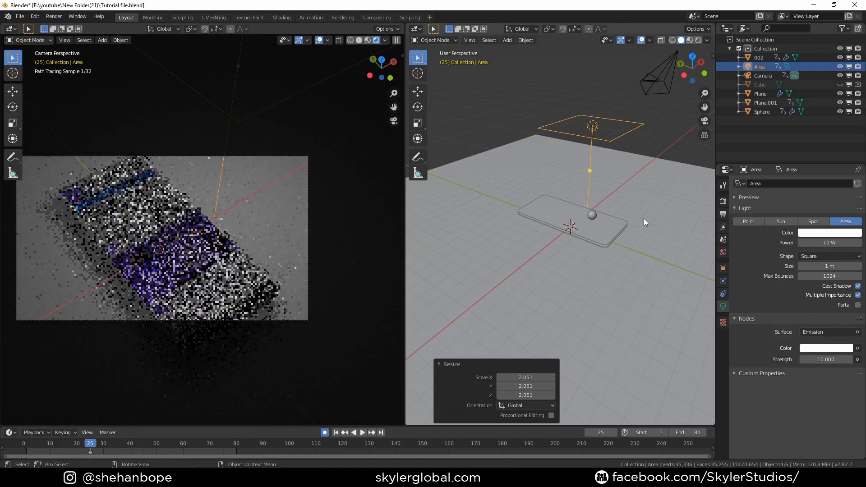
Scale the area light by about 0.611 along the Y axis and set its emission strength to 20
key("s")
right_click(642, 220)
key("s")
key("y")
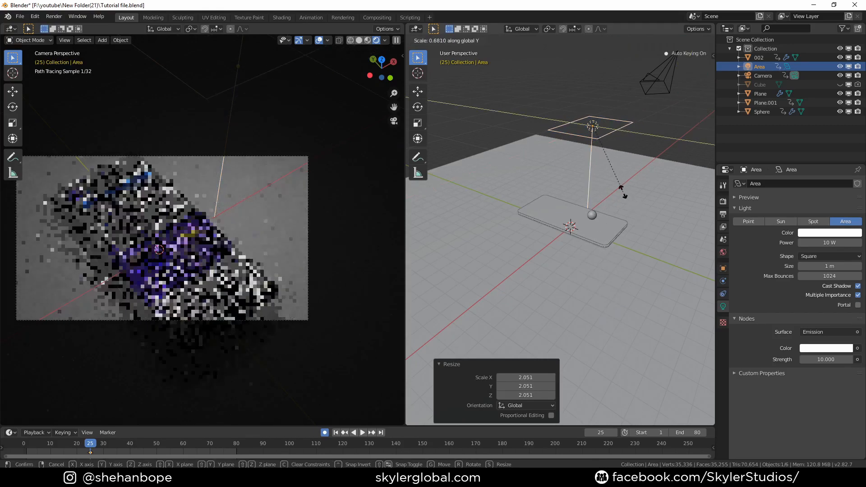
left_click(632, 206)
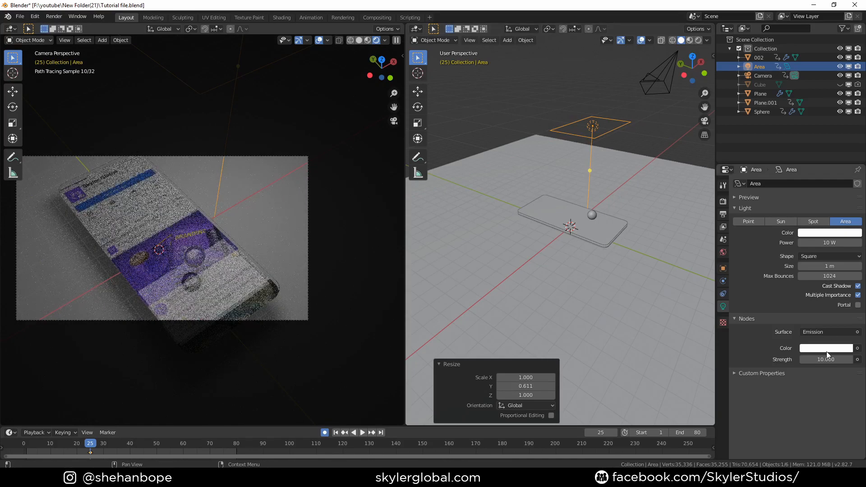
type("20")
key("Return")
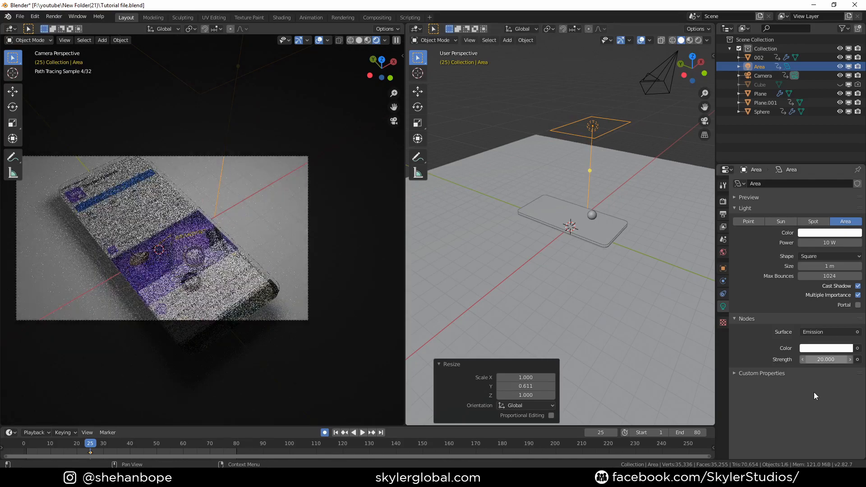
Duplicate the area light and move the copy about 7.85 m along the Y axis
key("shift+d")
left_click(599, 207)
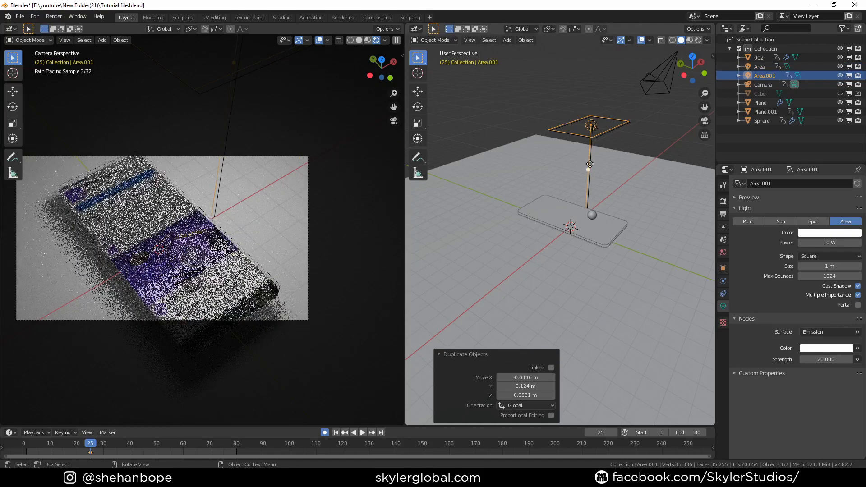
key("g")
key("y")
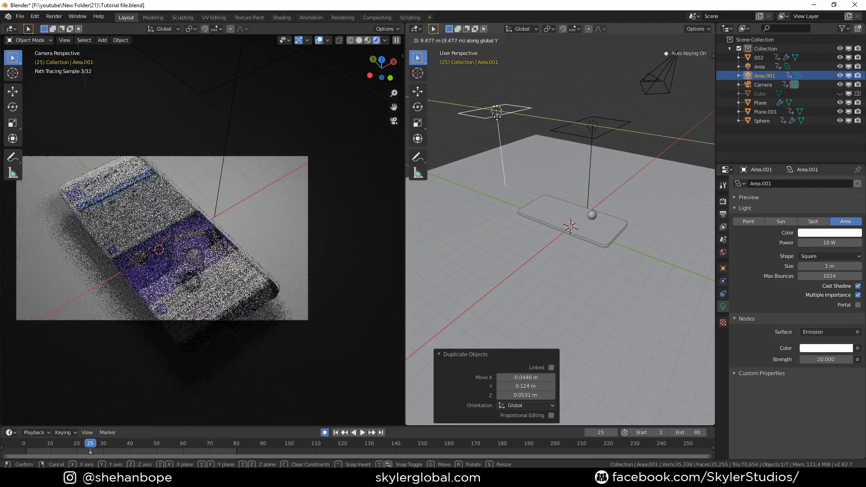
left_click(510, 118)
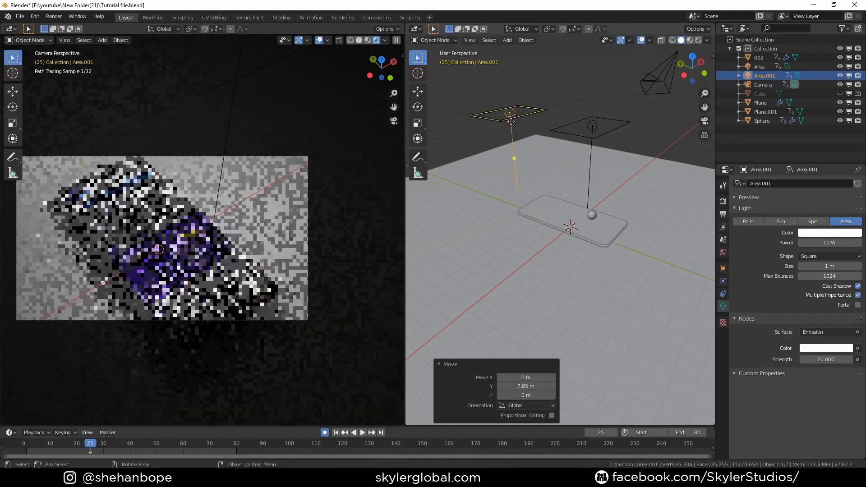
Shift both area lights along the Y axis in the negative direction to rebalance the lighting over the phone
left_click(595, 129)
key("g")
key("y")
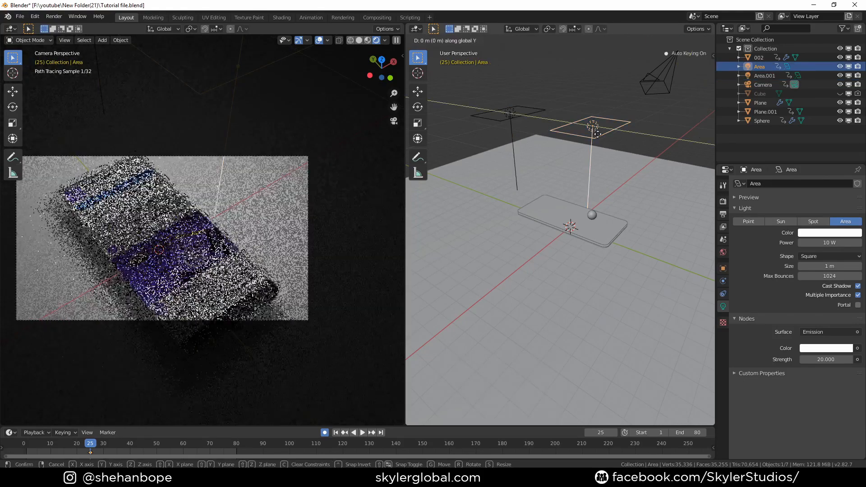
left_click(611, 130)
left_click(516, 118)
key("g")
key("y")
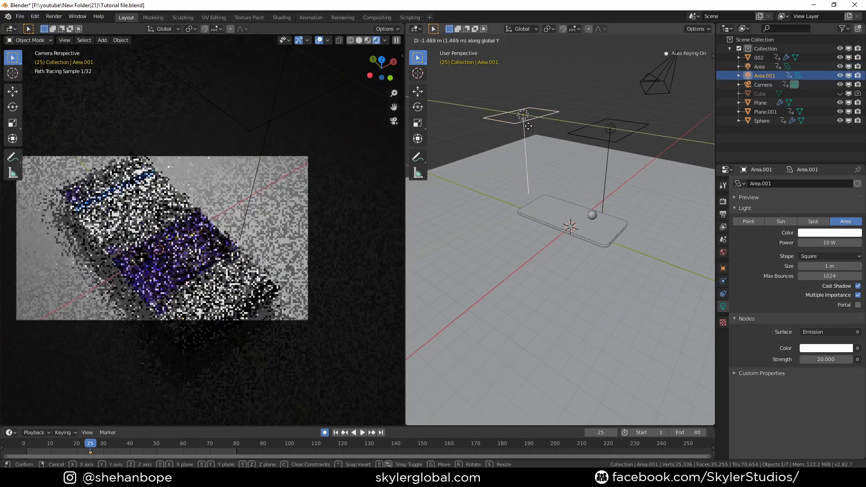
left_click(542, 158)
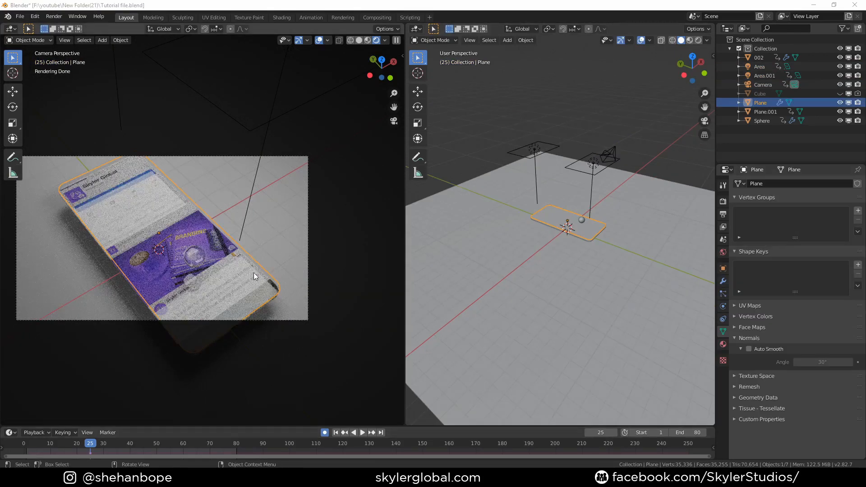
Select the glass plane above the phone and bring up its Dynamic Paint canvas settings
left_click(256, 309)
middle_click_drag(256, 310, 262, 302)
scroll(649, 256, "up", 7)
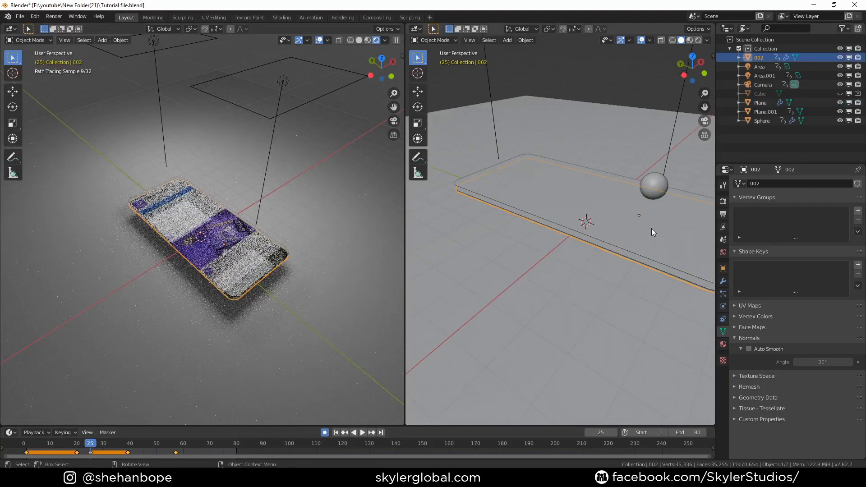
left_click(651, 228)
scroll(597, 255, "down", 4)
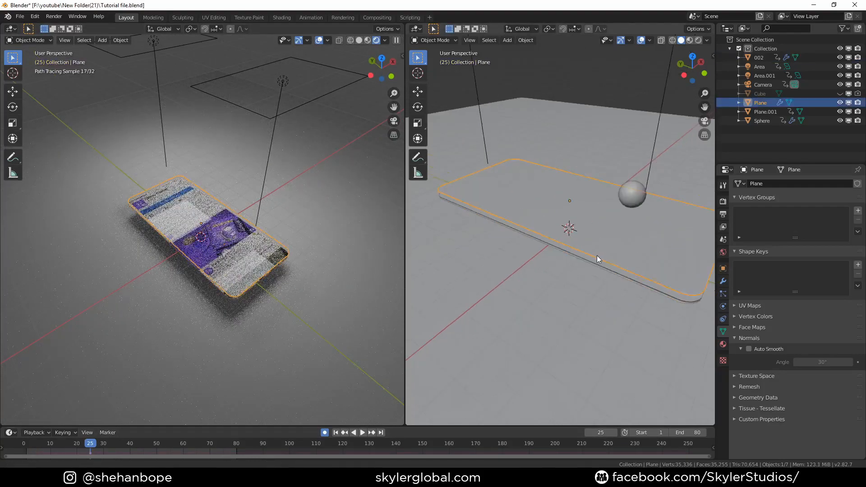
left_click(724, 306)
scroll(782, 321, "down", 5)
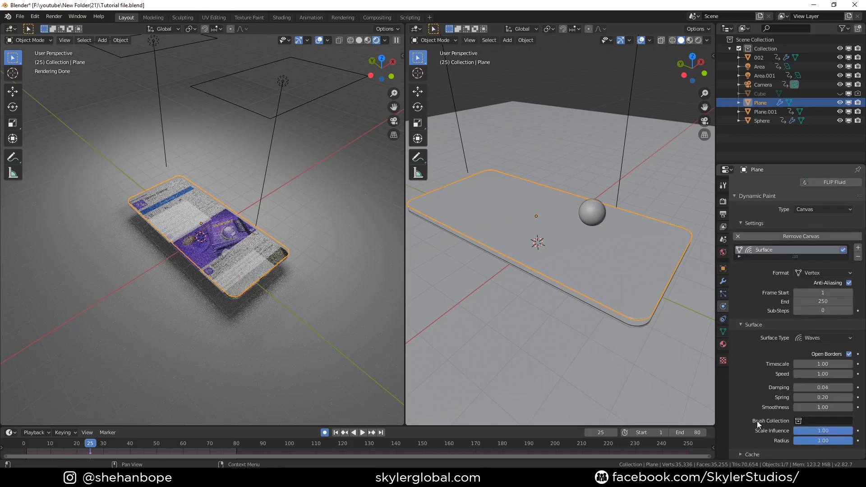
Bake the glass plane's Dynamic Paint wave simulation from its cache settings
left_click(756, 453)
scroll(756, 411, "down", 4)
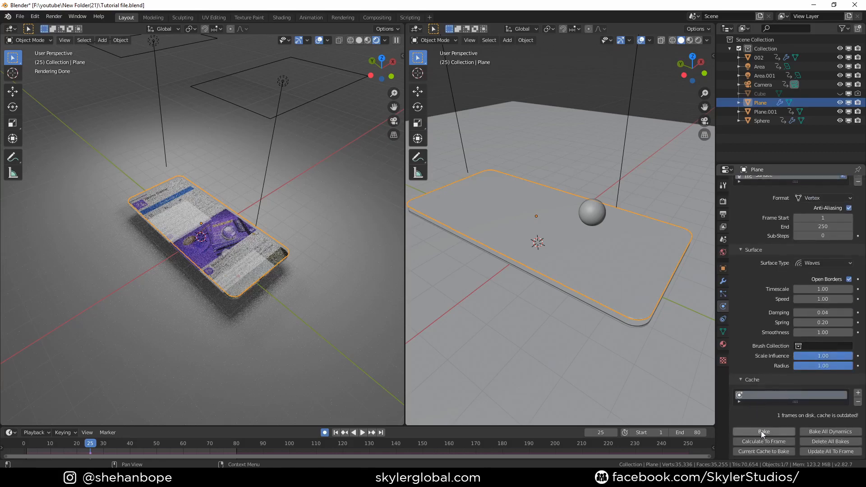
left_click(764, 431)
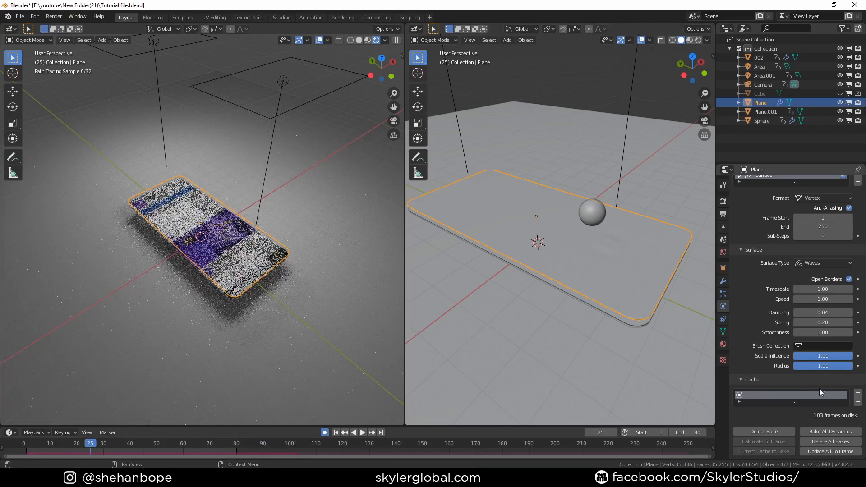
Set the canvas surface's end frame to 80, delete the existing bake and bake the wave simulation again
scroll(816, 323, "up", 4)
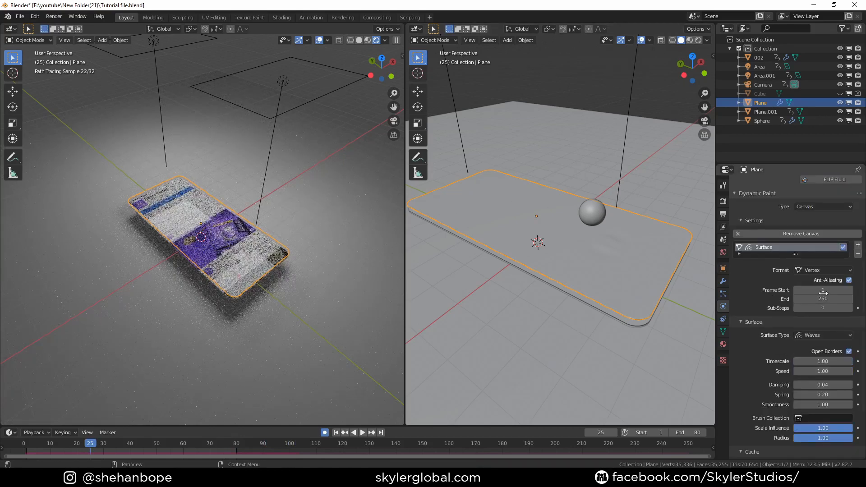
key("Return")
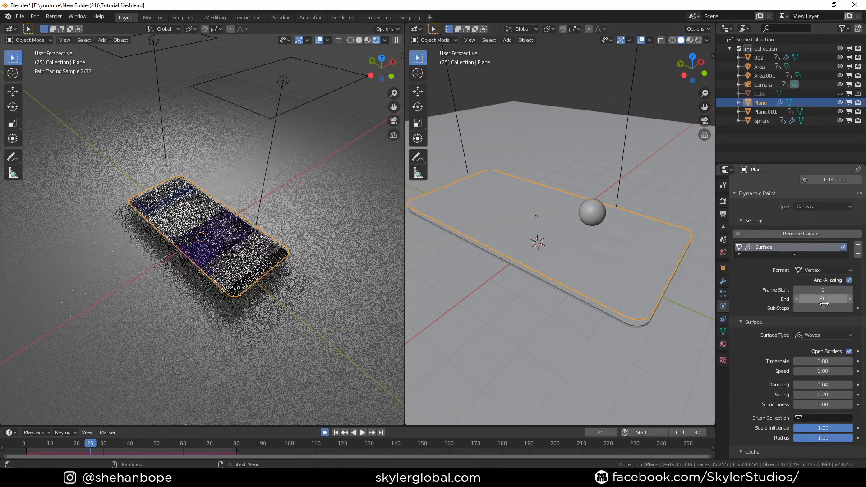
scroll(805, 362, "down", 4)
left_click(778, 433)
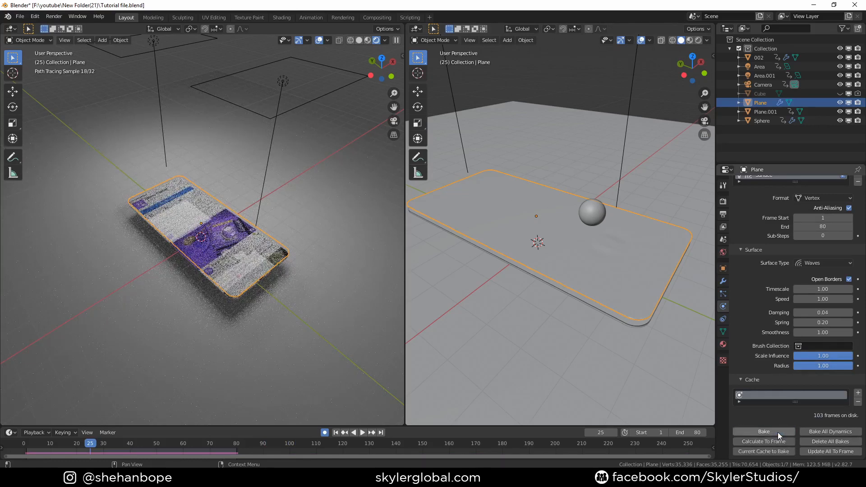
left_click(777, 432)
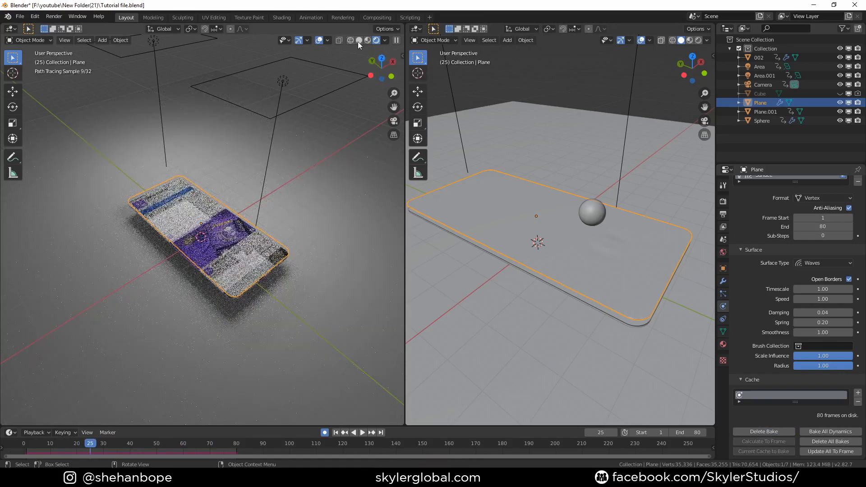
Switch the rendered viewport to solid shading and play the ripple animation through the camera
left_click(359, 40)
key("KP_0")
key("space")
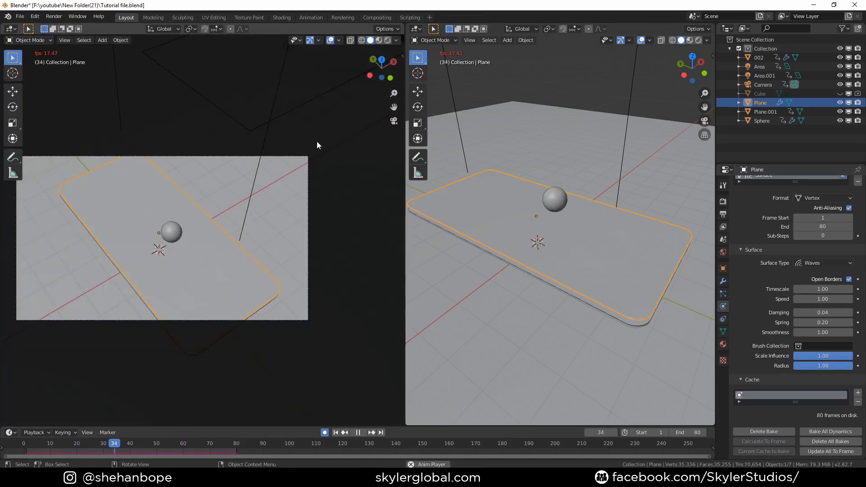